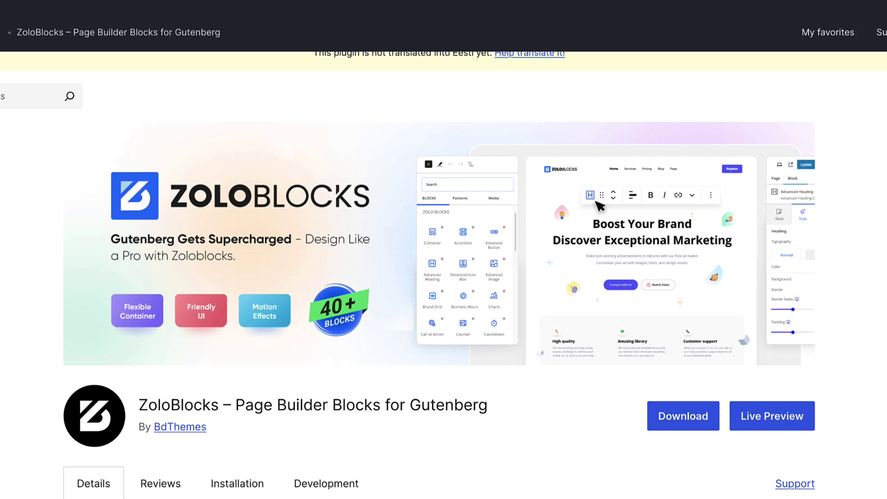
Scroll through the ZoloBlocks plugin description and details on WordPress.org
scroll(438, 277, down, 4)
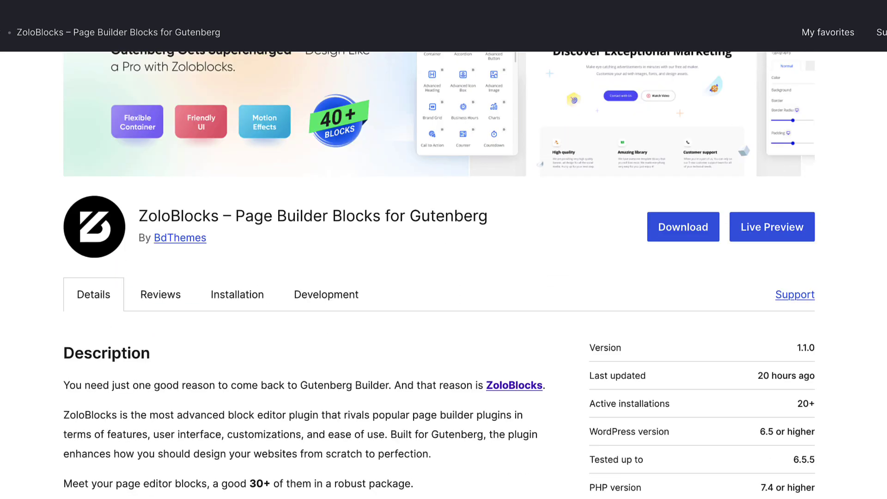
scroll(438, 277, down, 1)
scroll(438, 278, down, 6)
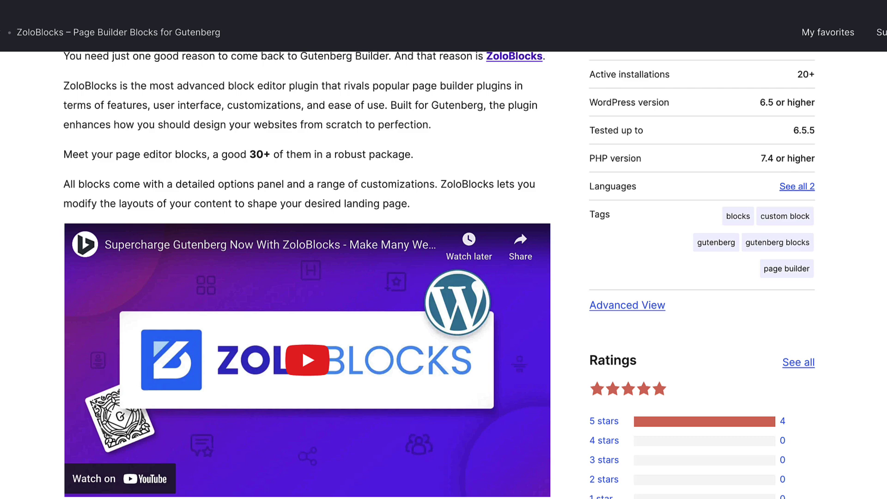
scroll(439, 277, up, 2)
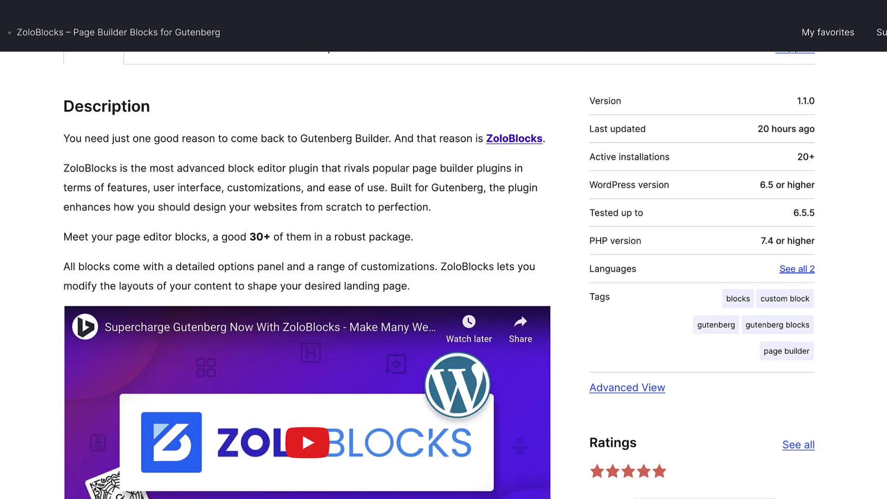
scroll(439, 277, down, 2)
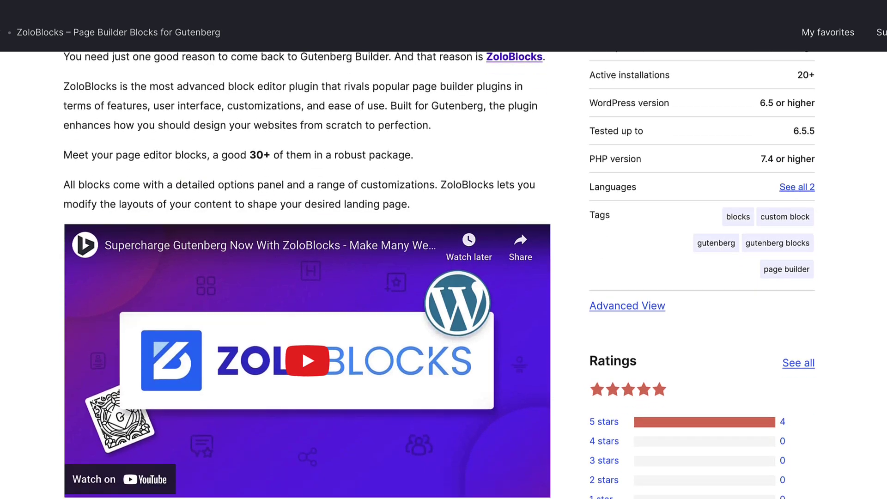
scroll(439, 278, up, 12)
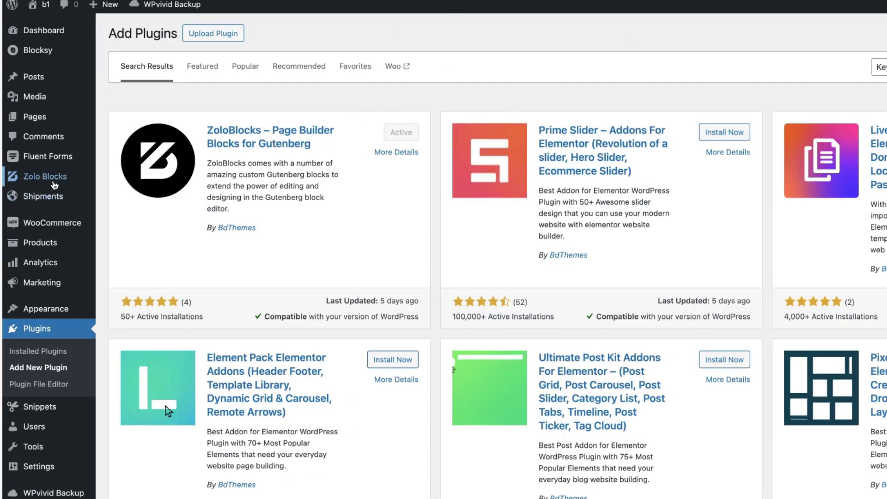
View the ZoloBlocks dashboard's welcome page, then its Blocks, API Settings and Settings tabs
click(54, 182)
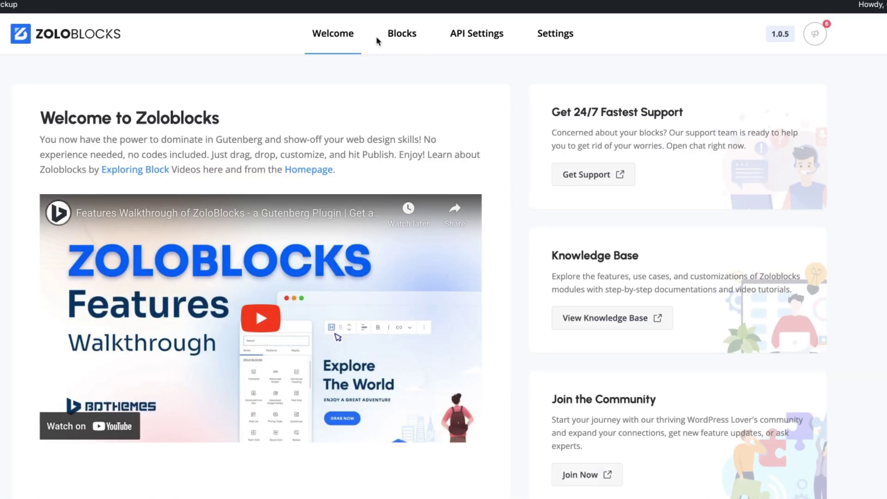
click(400, 38)
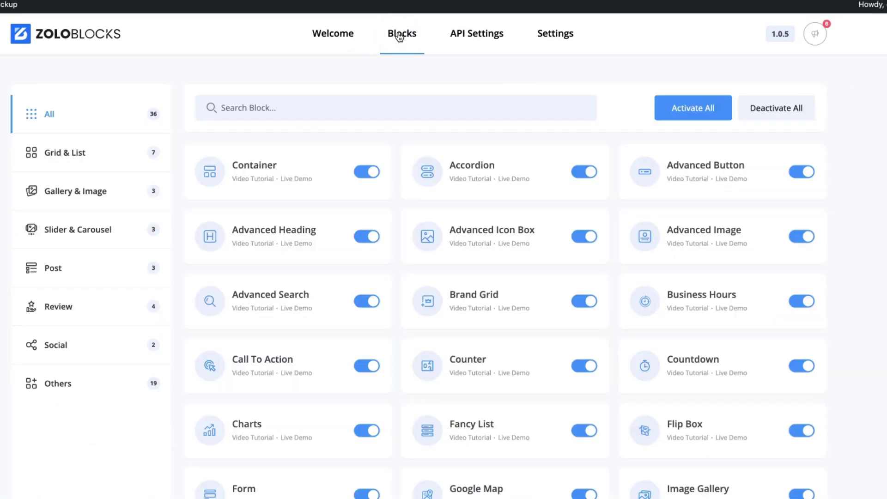
click(474, 36)
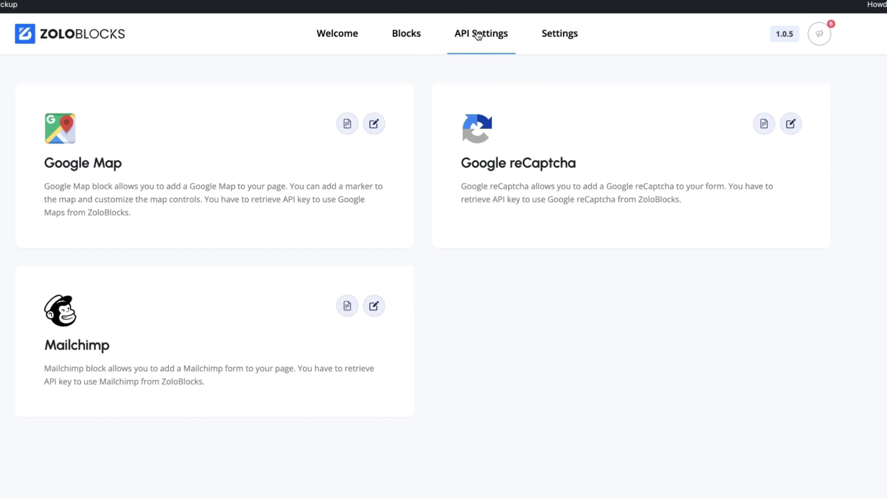
click(568, 35)
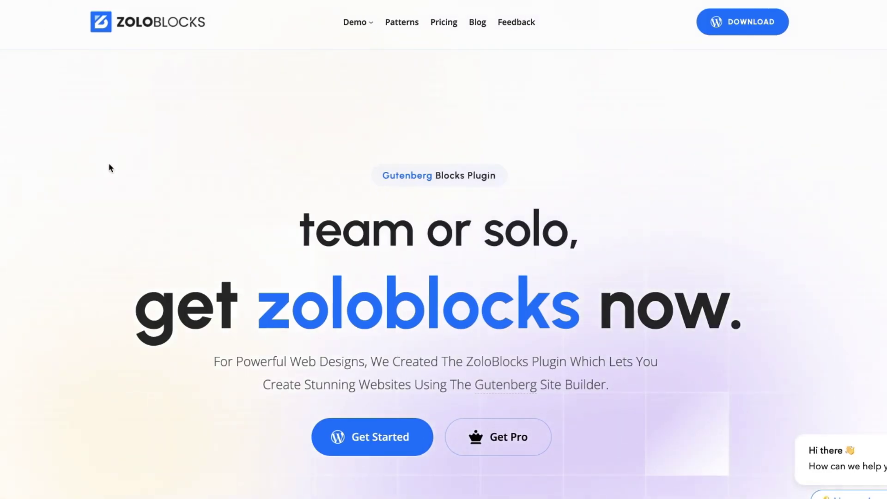
Show ZoloBlocks Lifetime pricing: Personal $199, Business $249, Agency $599
click(443, 25)
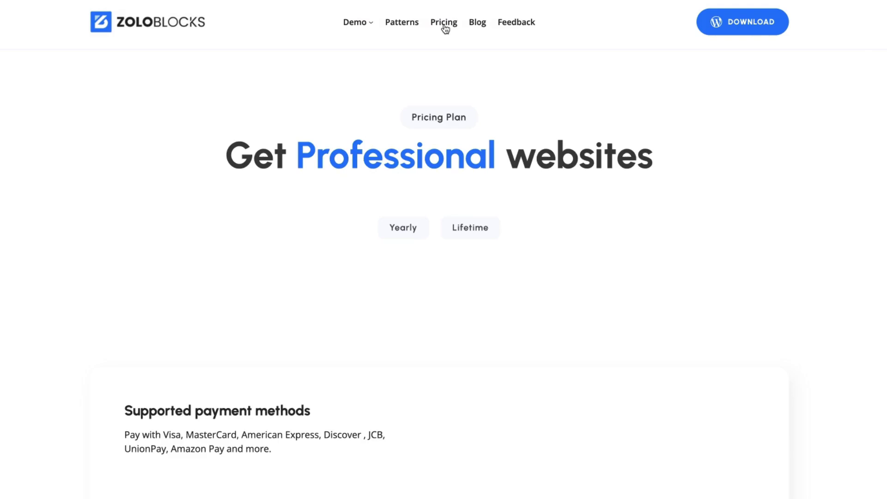
scroll(115, 190, down, 6)
scroll(105, 189, up, 3)
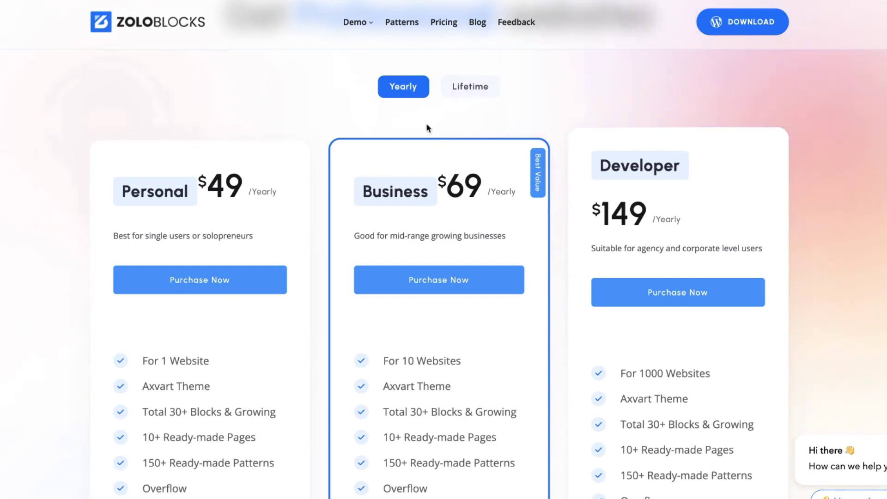
click(469, 86)
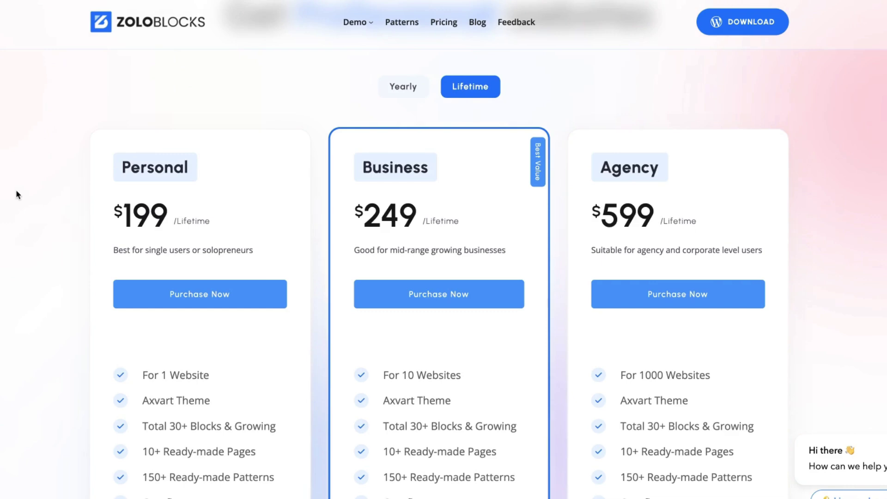
scroll(15, 189, up, 3)
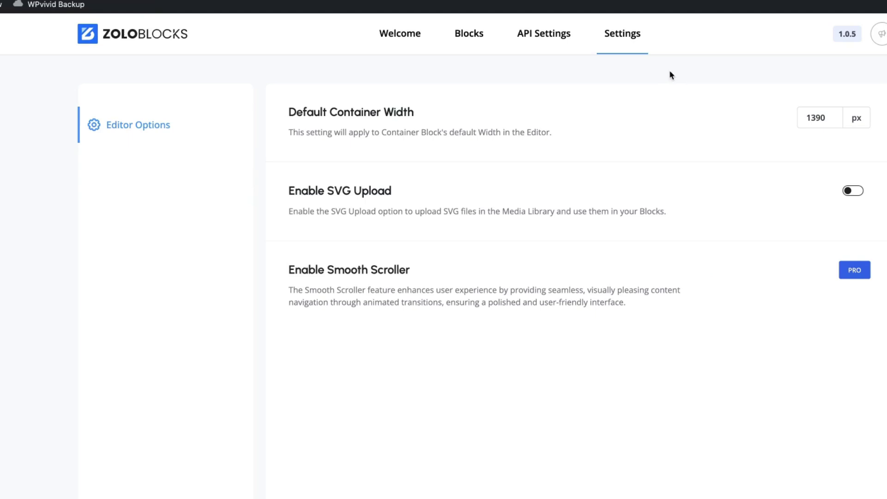
Inspect the Google Map, Mailchimp and Google reCaptcha API key dialogs, closing each one
click(547, 37)
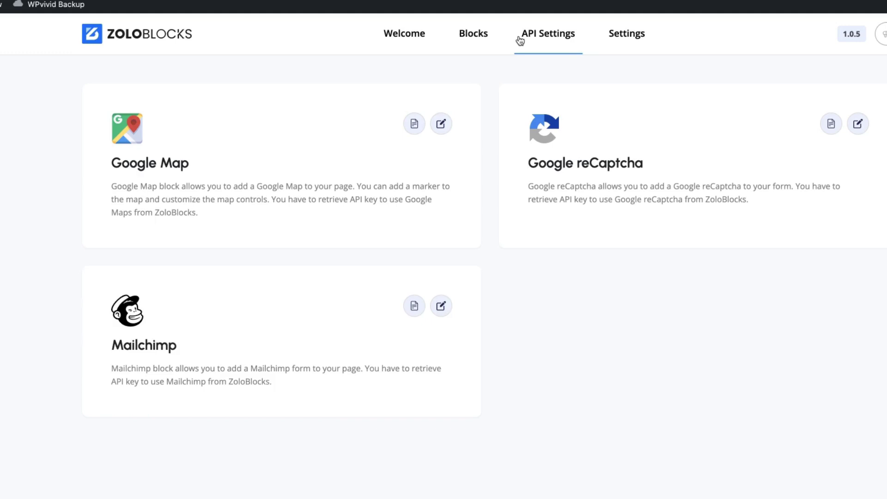
click(440, 123)
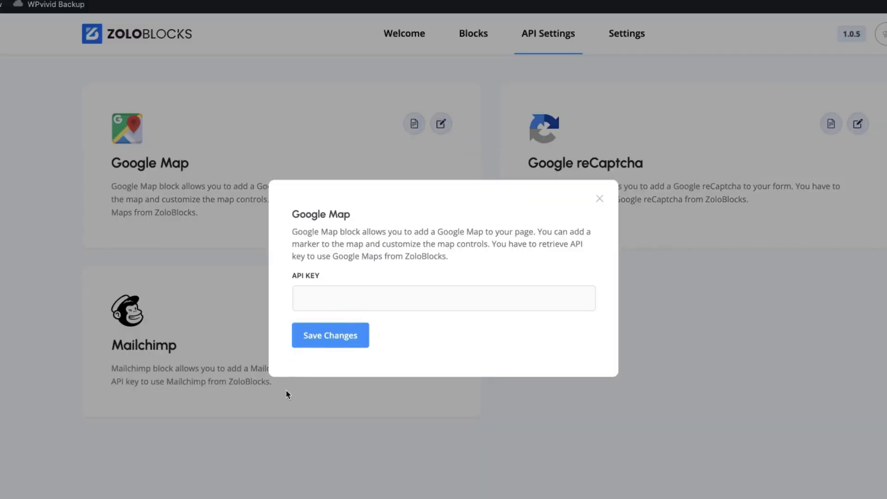
click(599, 199)
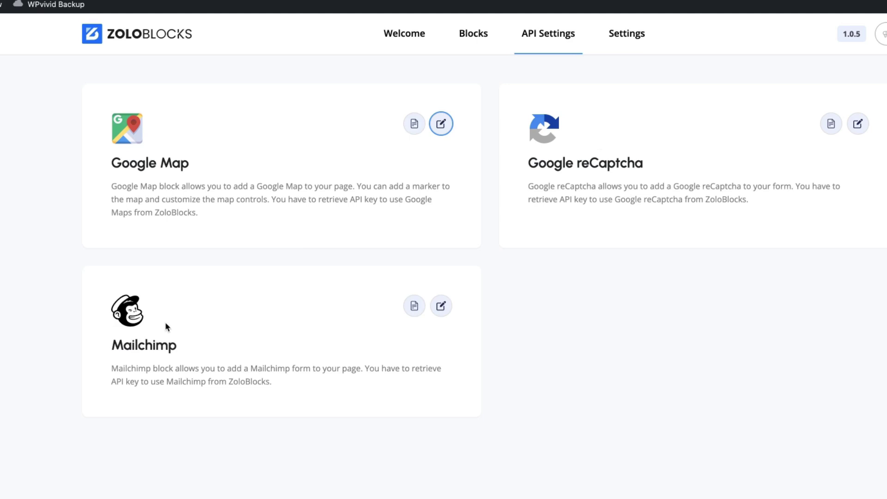
click(441, 305)
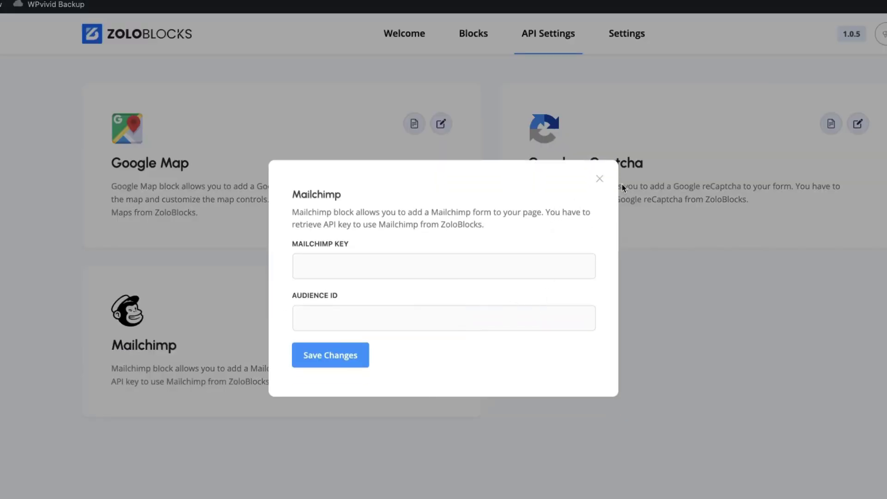
click(600, 178)
click(857, 124)
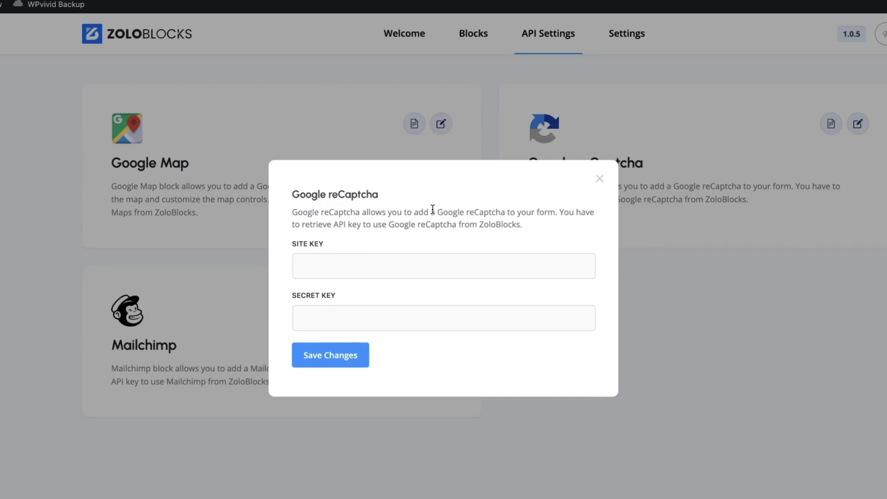
click(598, 178)
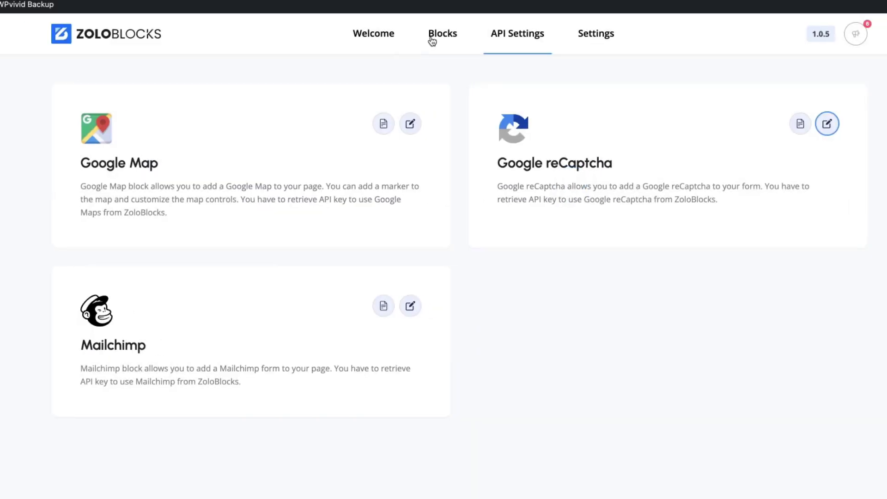
On the Blocks list, switch off the Form and Google Map blocks, then every block
click(471, 37)
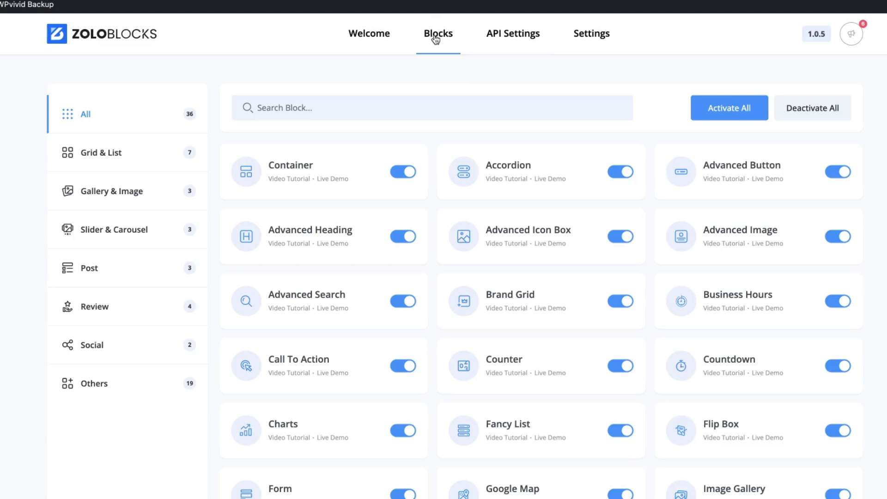
click(400, 493)
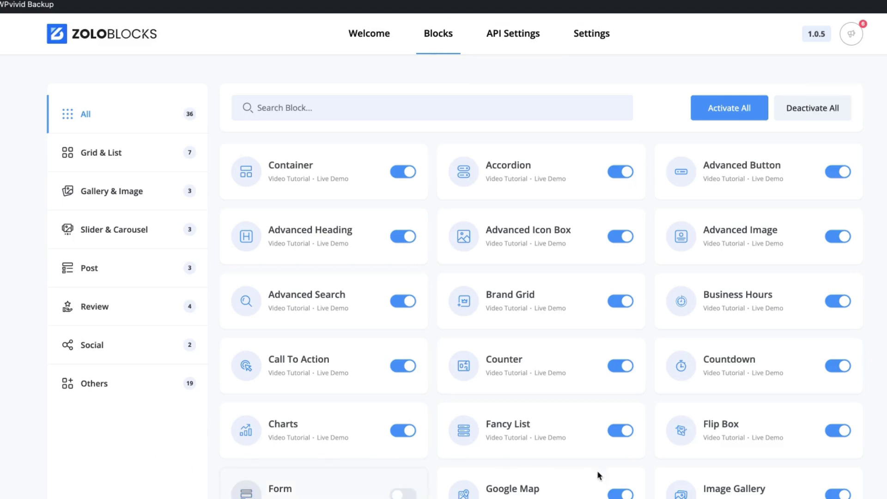
click(619, 495)
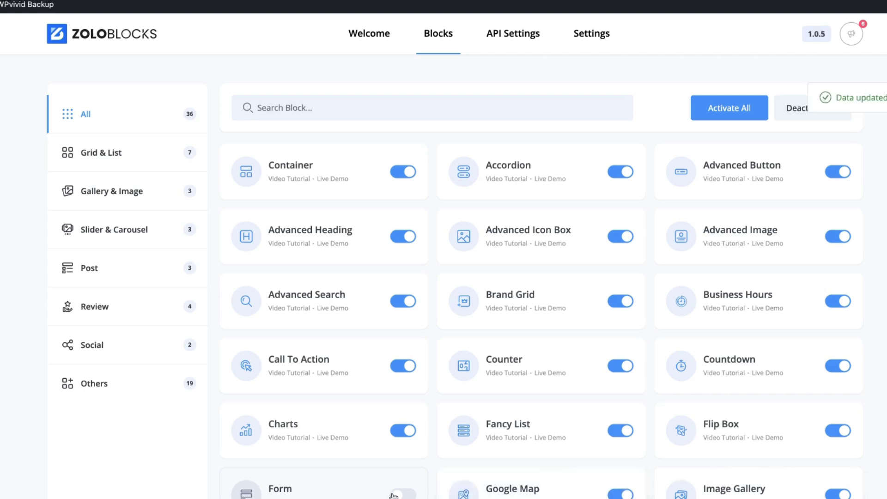
click(828, 110)
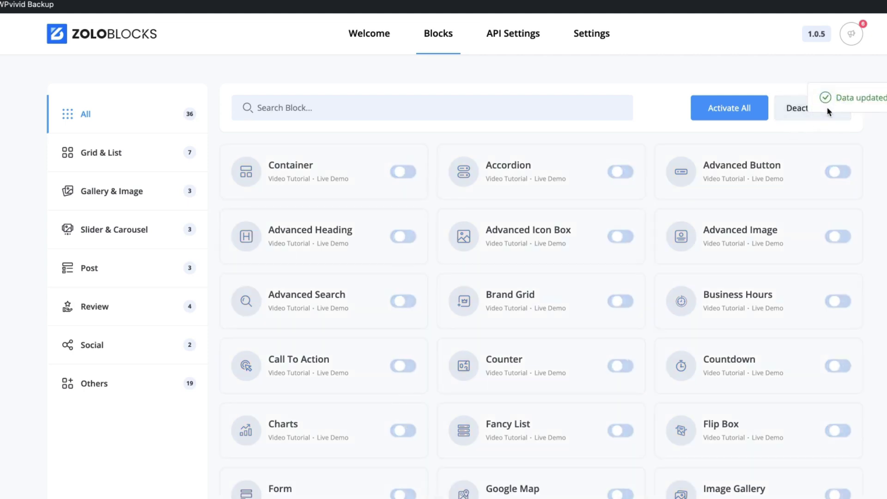
Filter by Grid & List, Gallery & Image, Slider & Carousel, then re-enable all 36 blocks
click(105, 153)
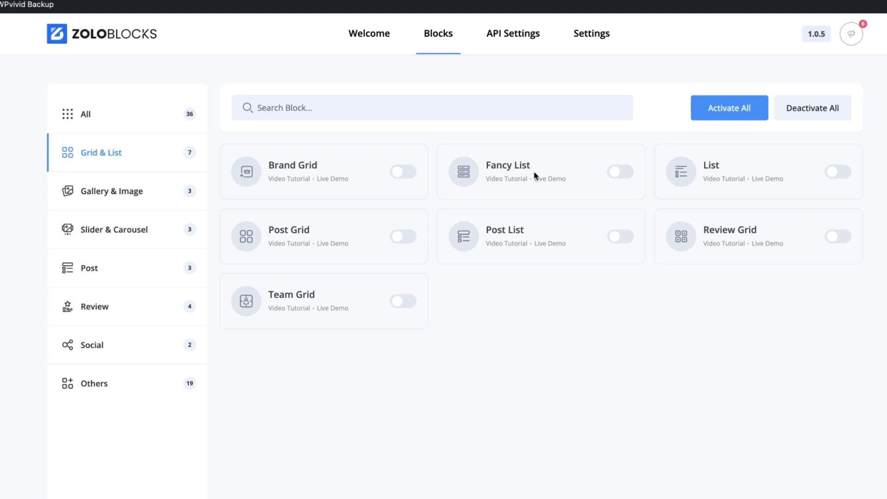
click(112, 196)
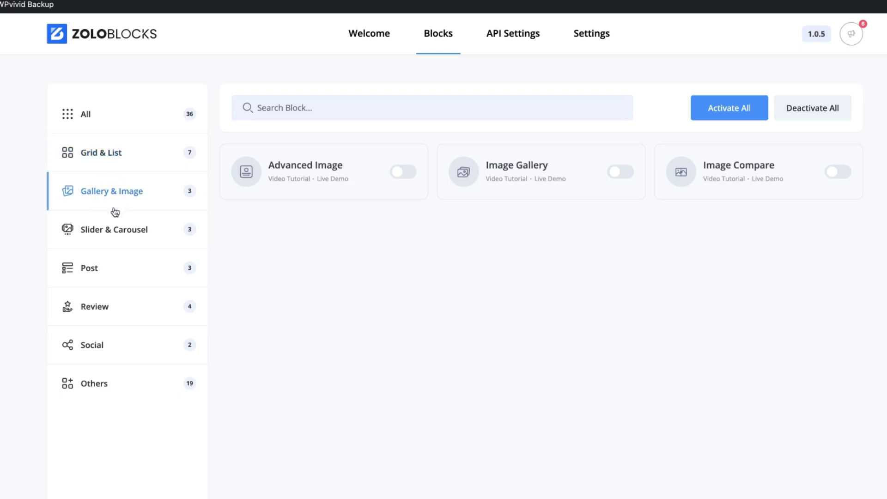
click(109, 233)
click(96, 116)
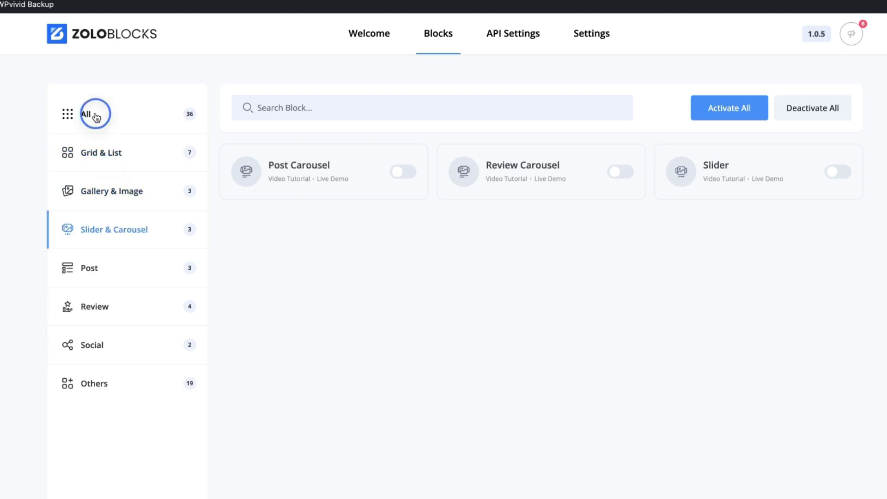
click(732, 108)
scroll(838, 331, down, 9)
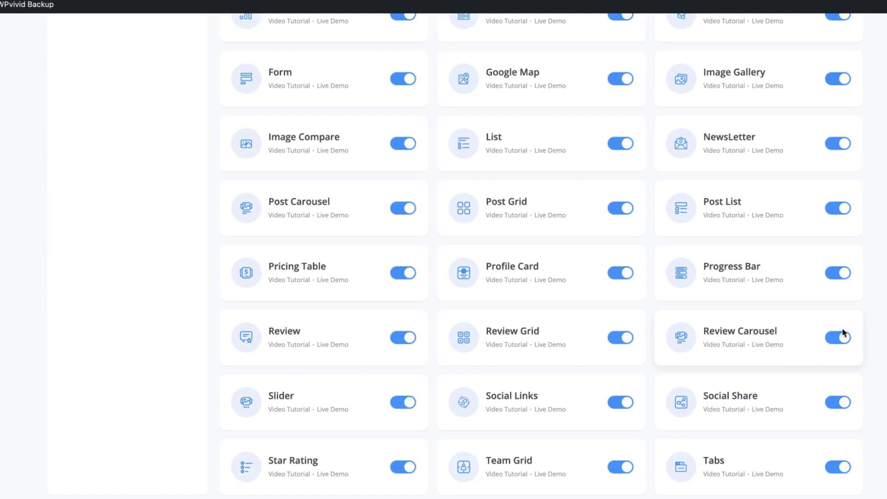
scroll(841, 337, up, 9)
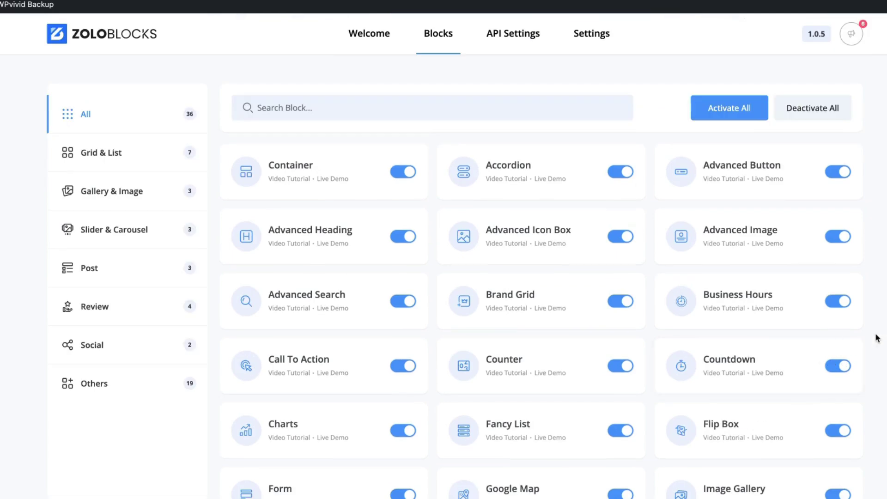
scroll(453, 256, down, 9)
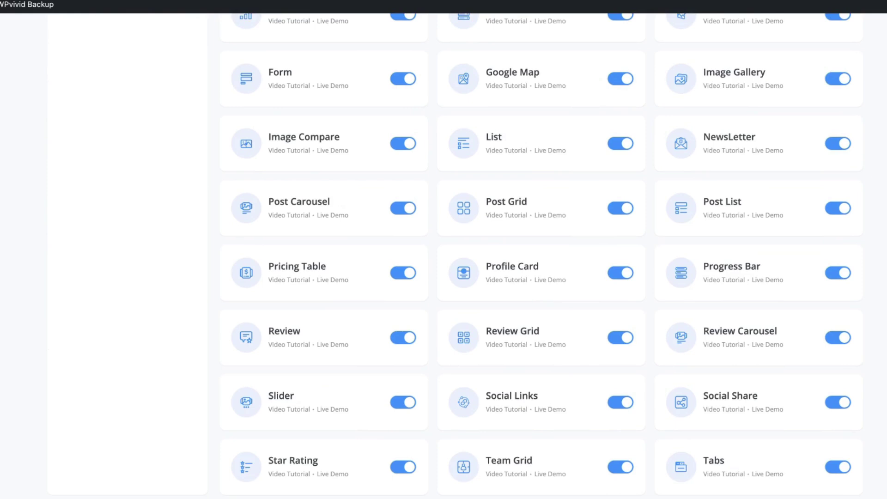
scroll(524, 151, up, 10)
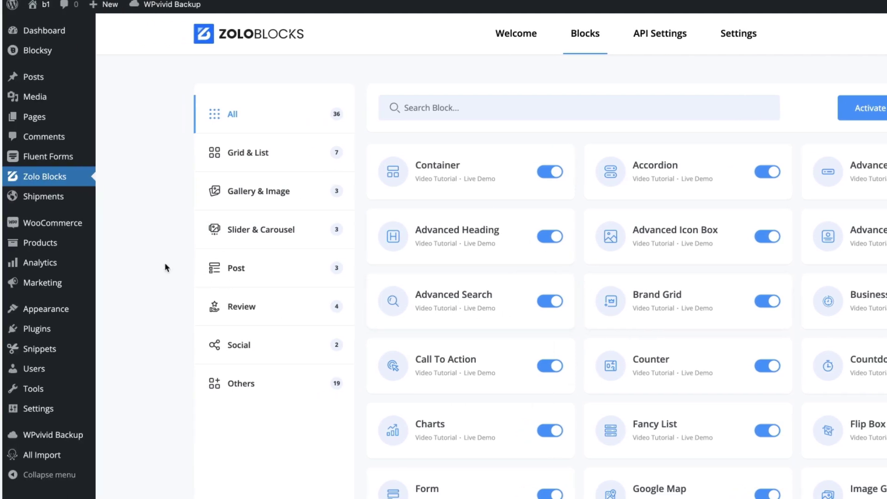
Open the Home page for editing from Pages > All Pages
mouse_move(29, 100)
mouse_move(32, 116)
click(114, 117)
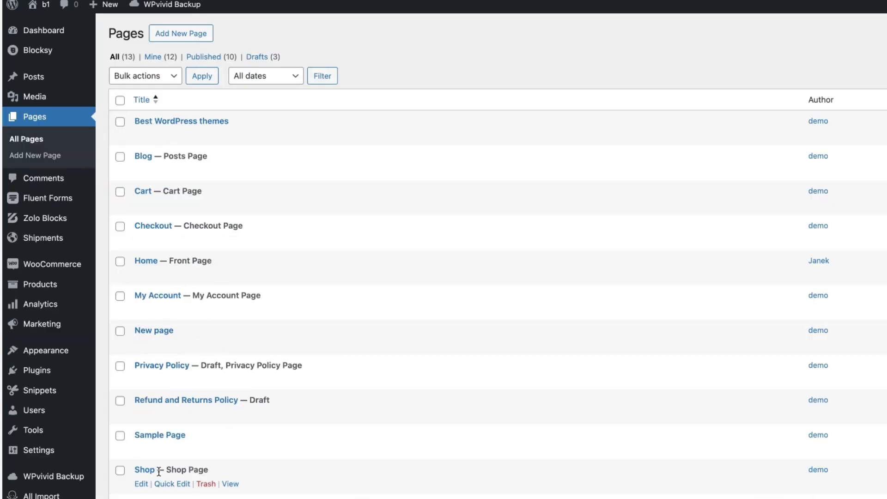
click(146, 261)
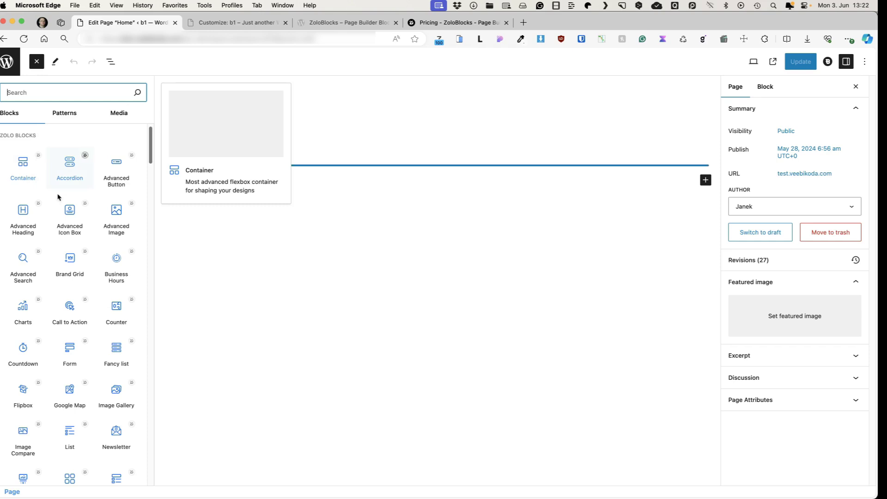
Scroll through the Zolo Blocks list in the block inserter
scroll(69, 287, down, 5)
scroll(68, 280, down, 1)
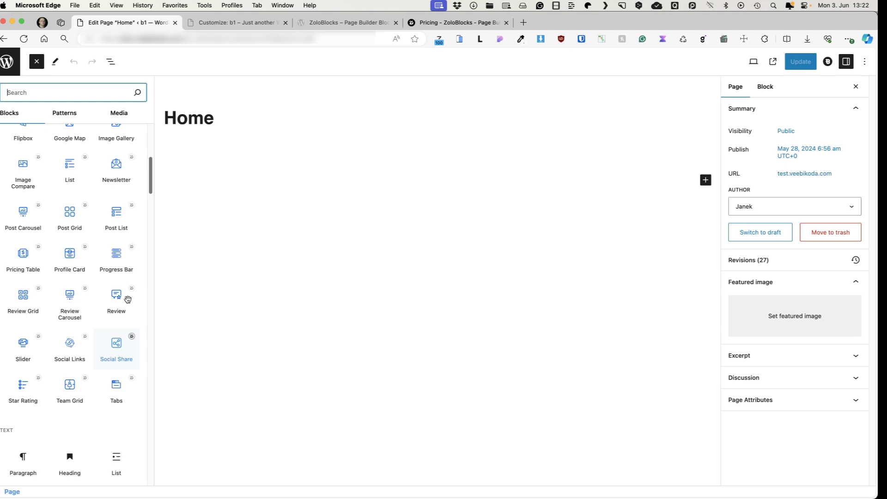
scroll(93, 281, up, 5)
scroll(93, 282, up, 2)
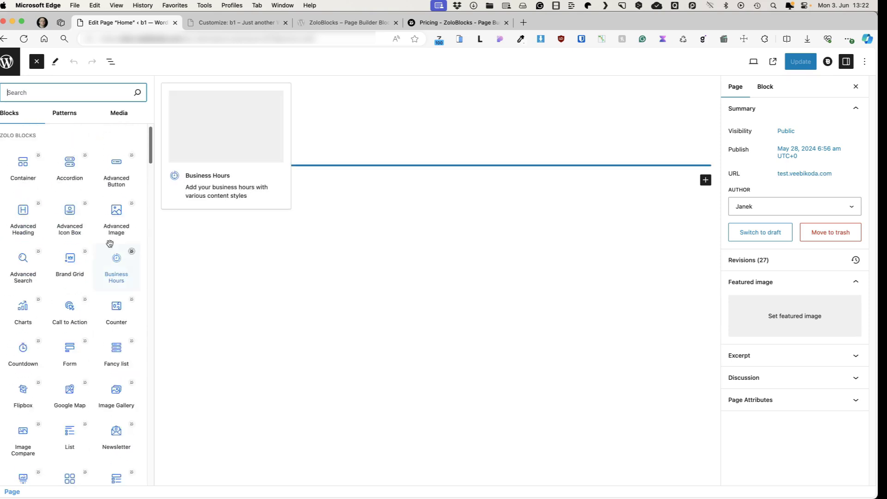
Insert a Zolo Container with a two-column layout and check its minimum-height and flex options
click(23, 166)
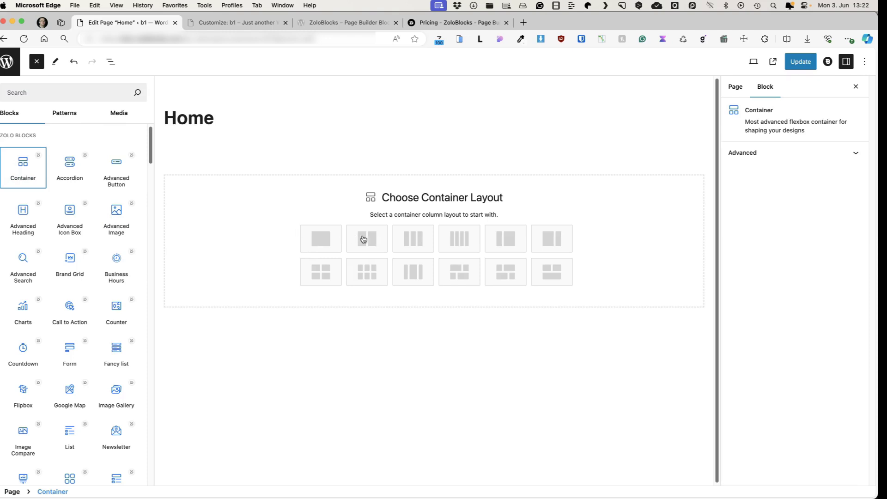
click(284, 234)
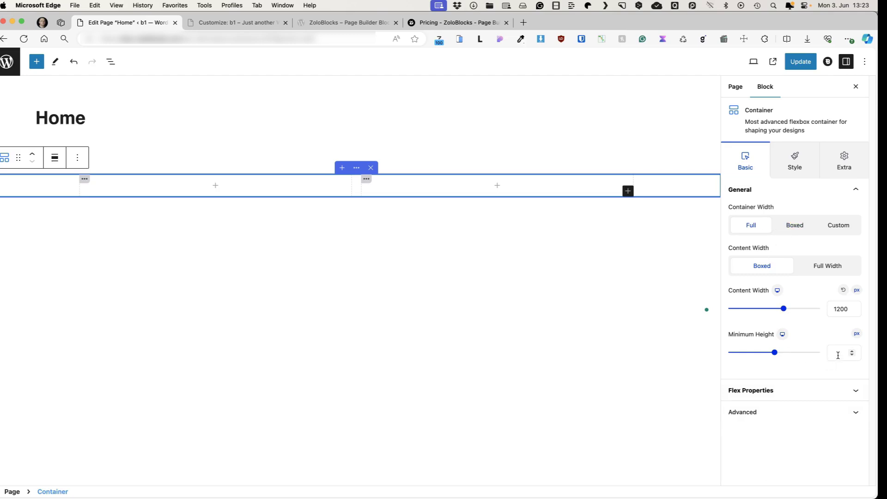
click(783, 334)
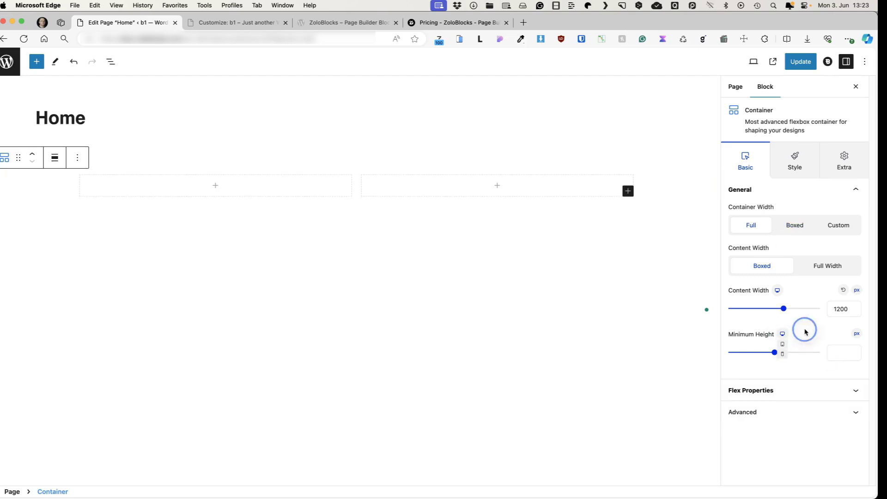
click(789, 390)
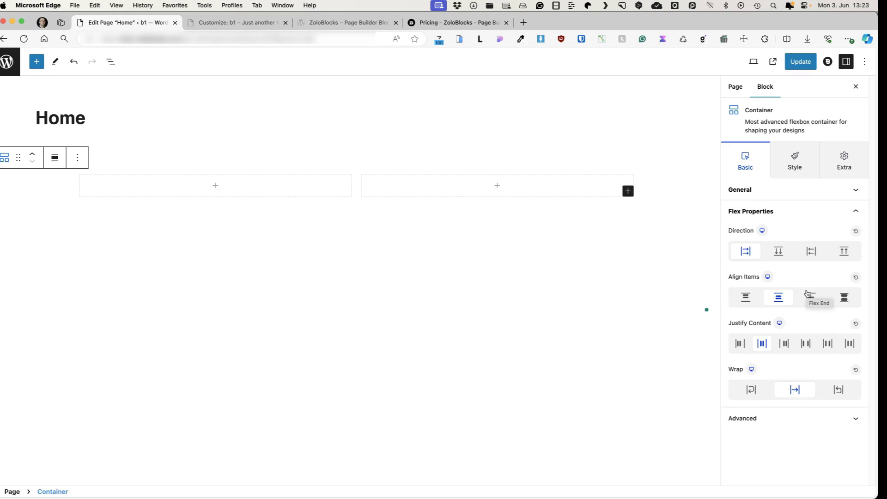
Browse the container's Style and Extra tabs and expand the Background settings
click(800, 189)
click(798, 157)
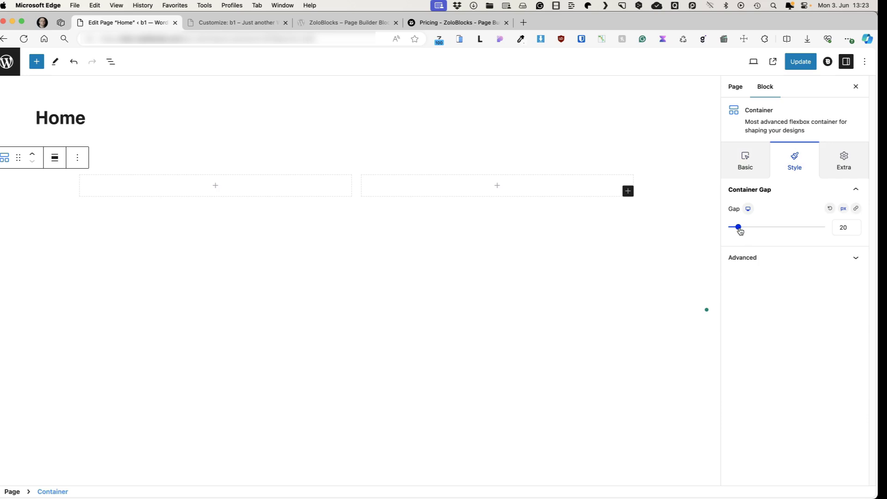
click(752, 257)
click(843, 159)
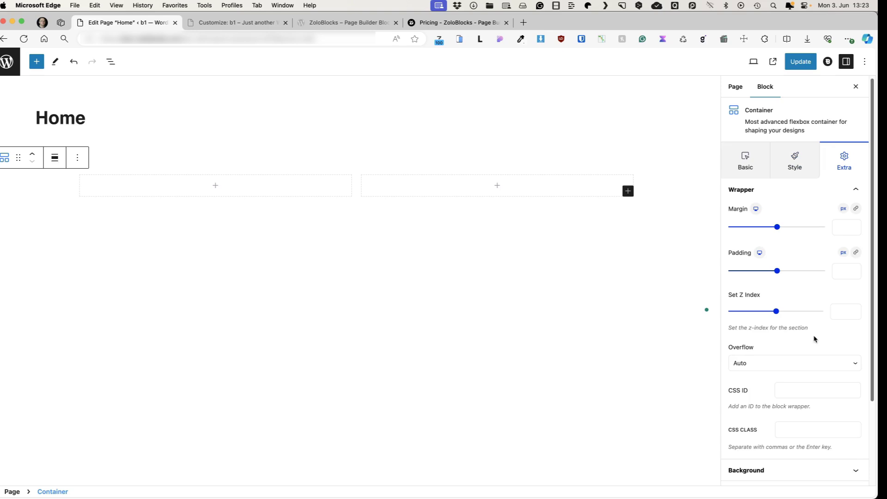
scroll(769, 336, down, 5)
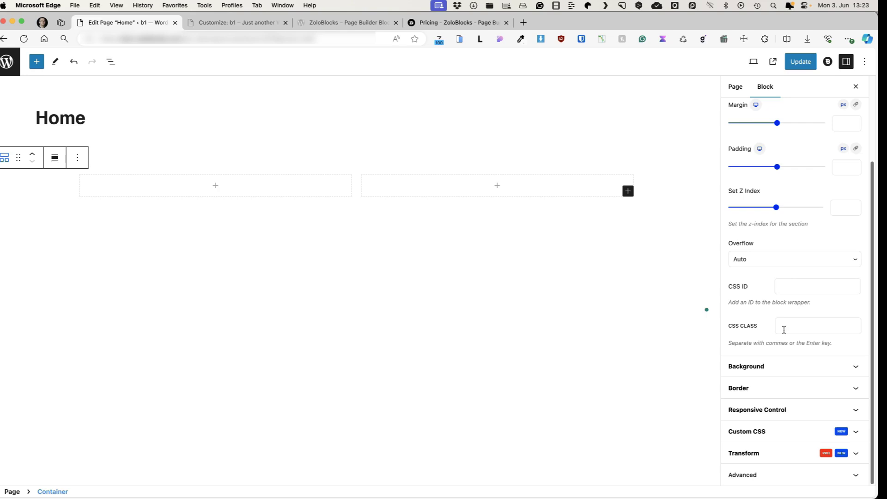
click(785, 366)
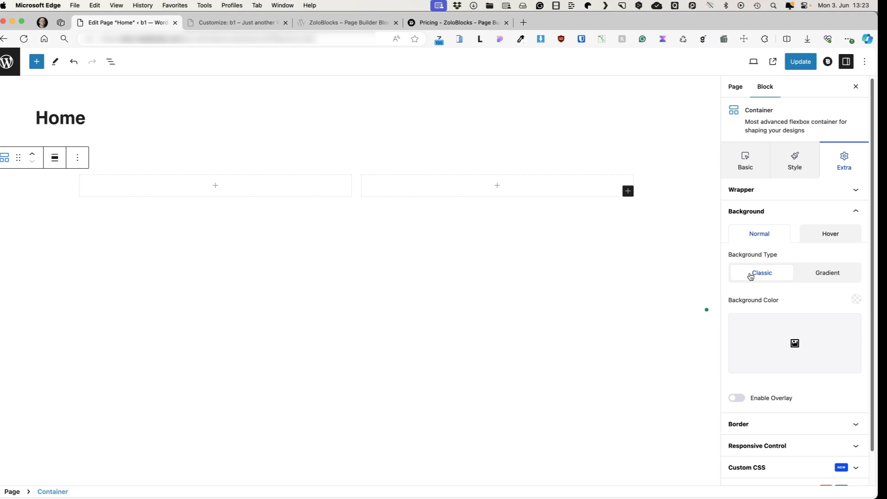
Set profile.jpg as the container background and its minimum height to 500 px
click(765, 335)
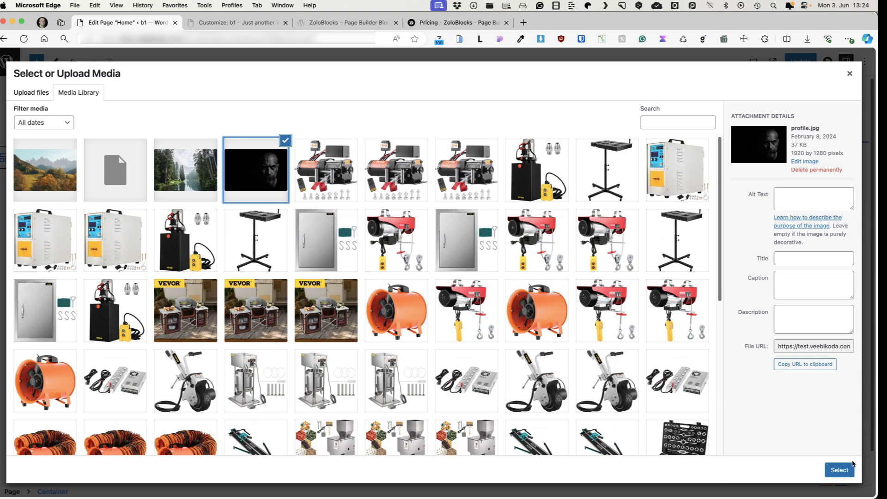
click(838, 470)
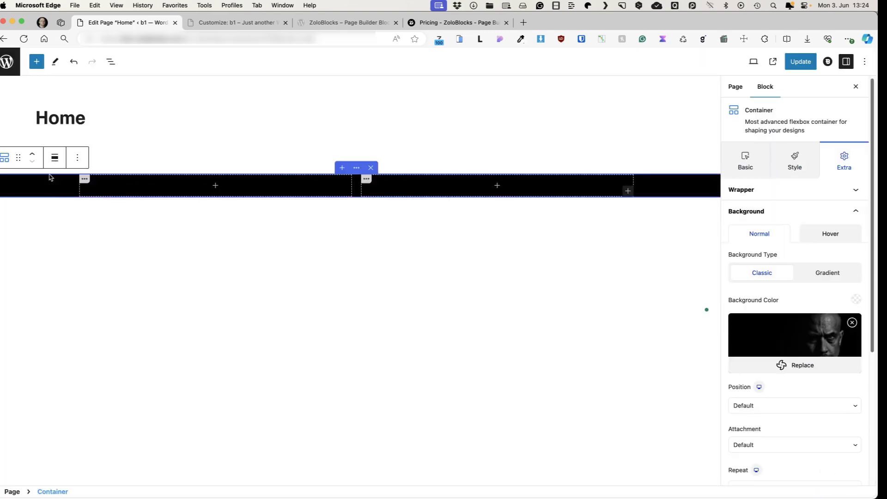
click(745, 160)
click(837, 352)
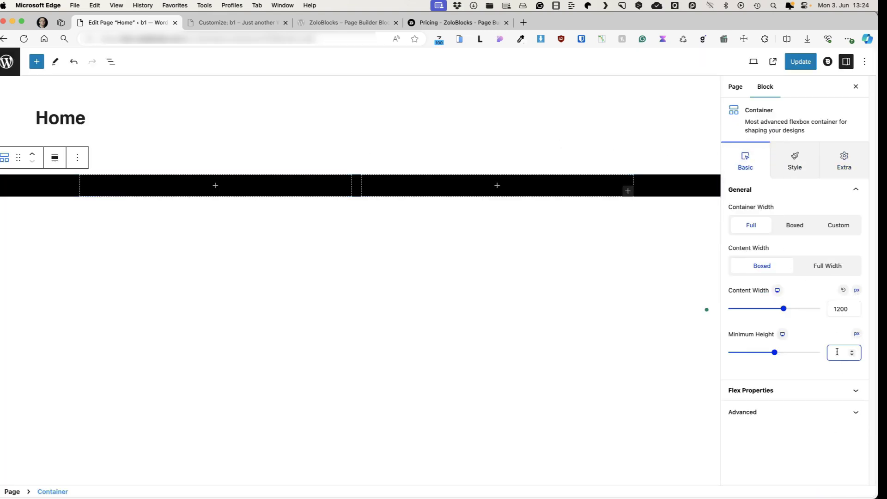
text(500)
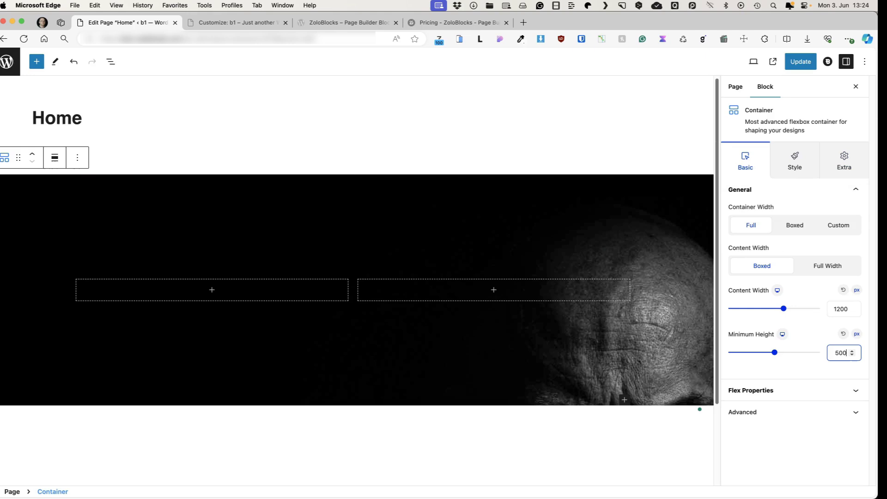
click(794, 161)
scroll(808, 364, down, 4)
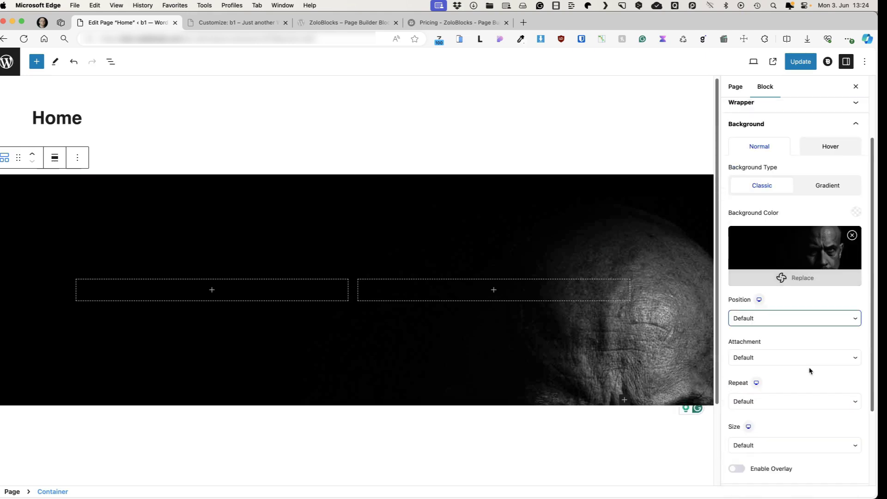
Set the background position to Center Center and the size to Cover
click(760, 314)
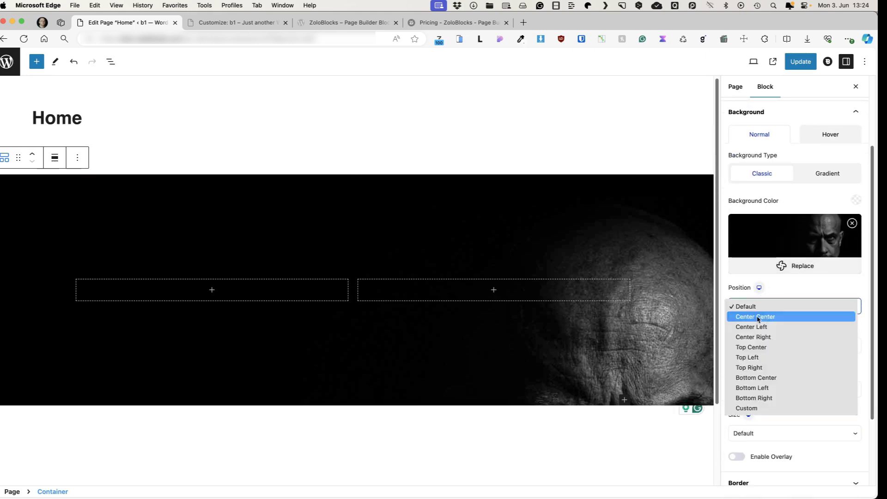
click(823, 316)
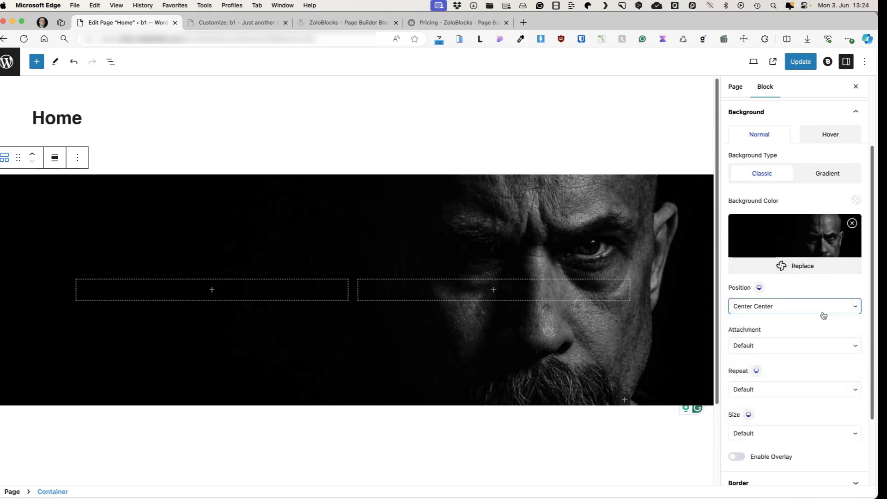
click(762, 348)
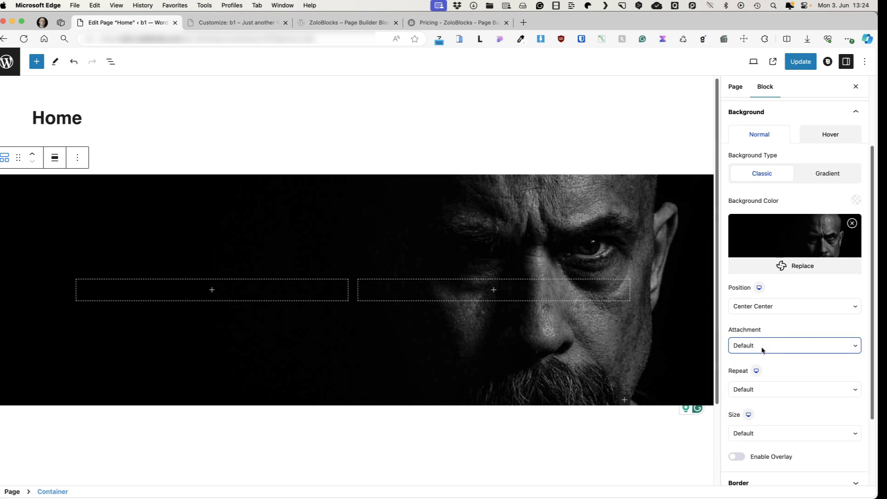
click(774, 390)
scroll(785, 370, down, 2)
click(767, 377)
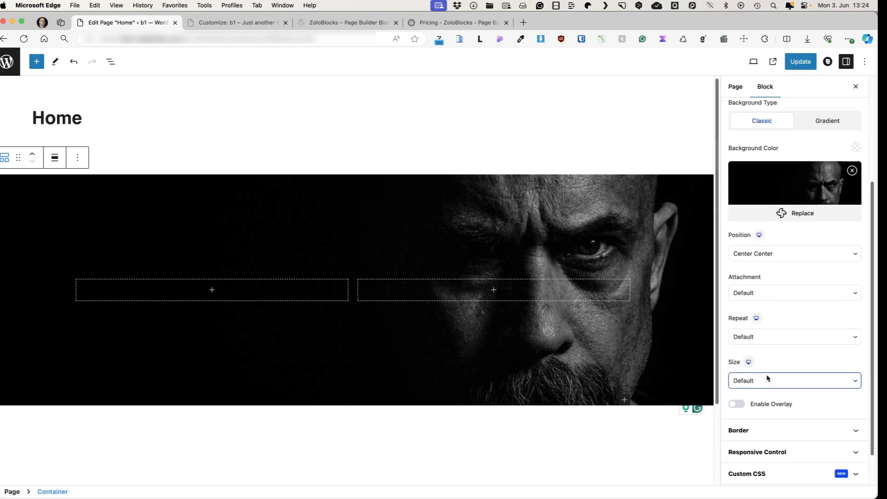
click(753, 406)
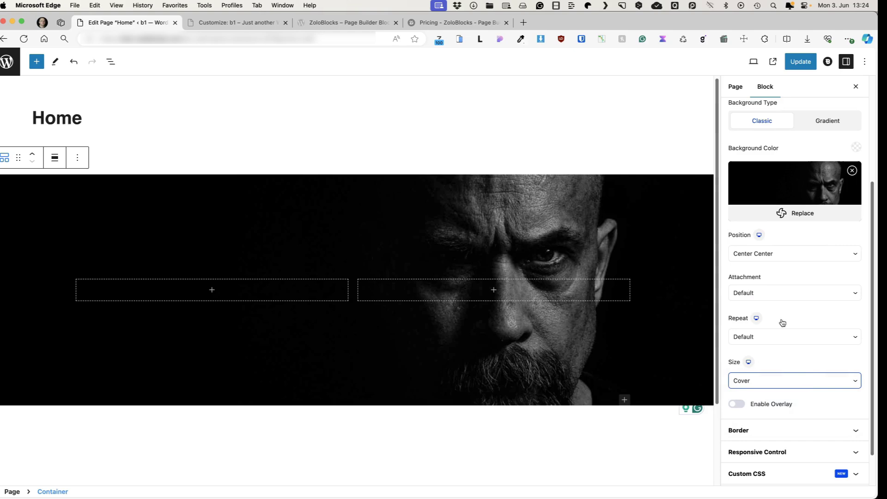
scroll(794, 360, down, 2)
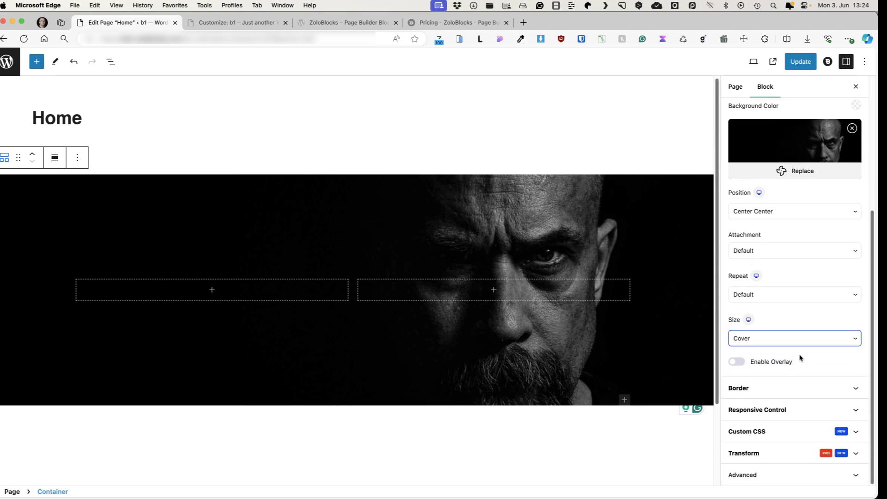
Enable a semi-transparent blue overlay, then remove the overlay colour again
click(736, 361)
scroll(800, 367, down, 5)
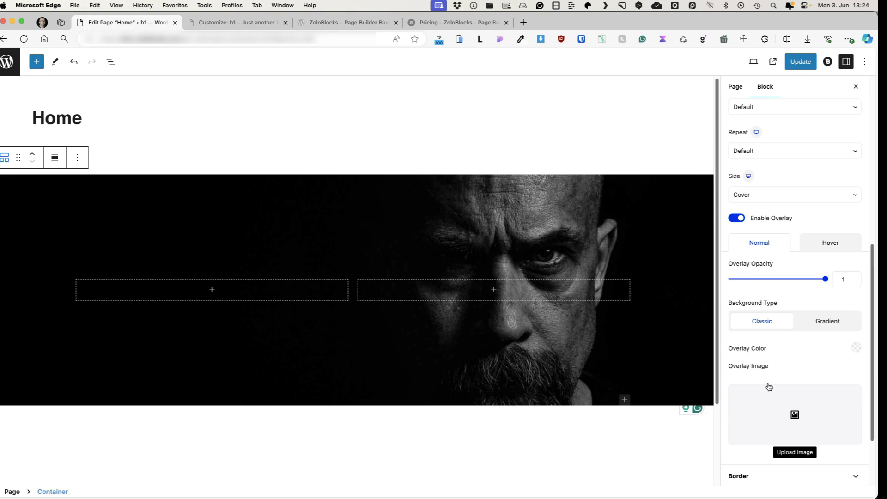
click(856, 348)
click(812, 328)
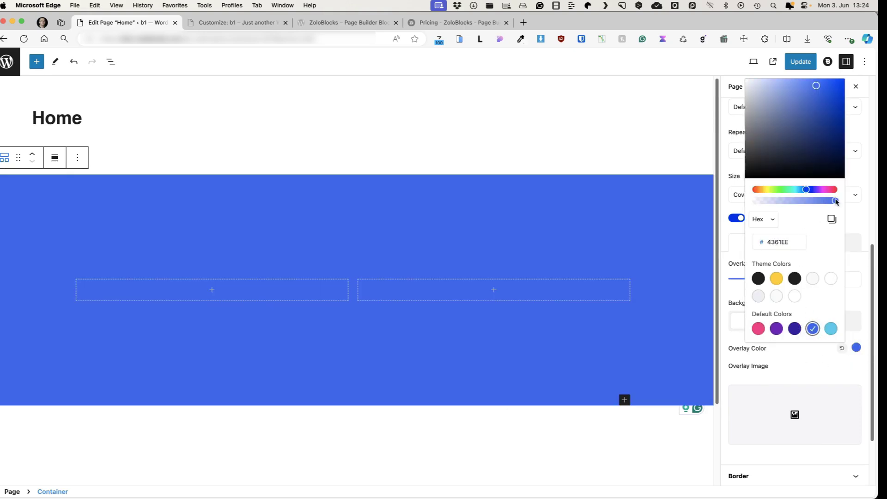
drag(836, 202, 804, 200)
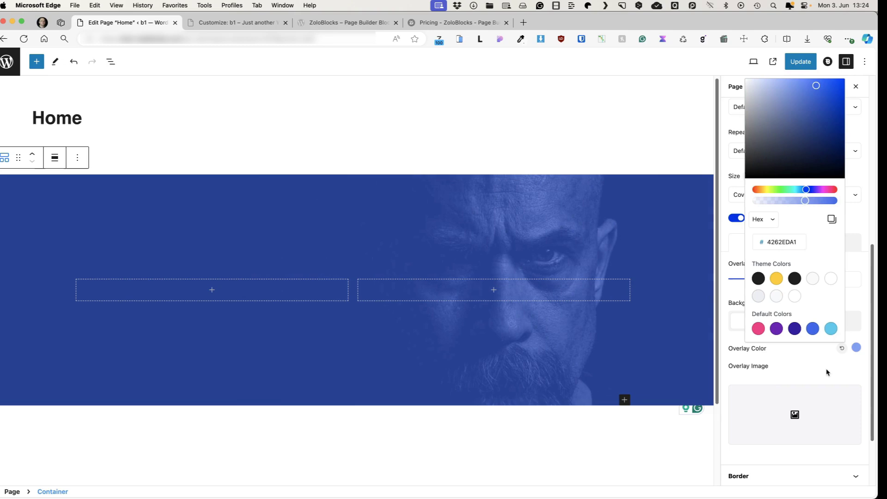
click(827, 372)
click(841, 348)
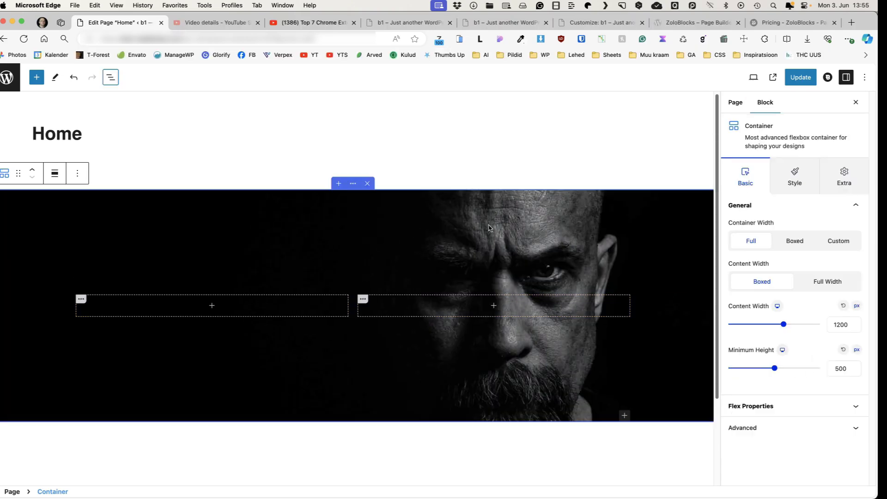
Expand the container's Custom CSS and Responsive Control panels, then switch Transform on
key(super+shift+b)
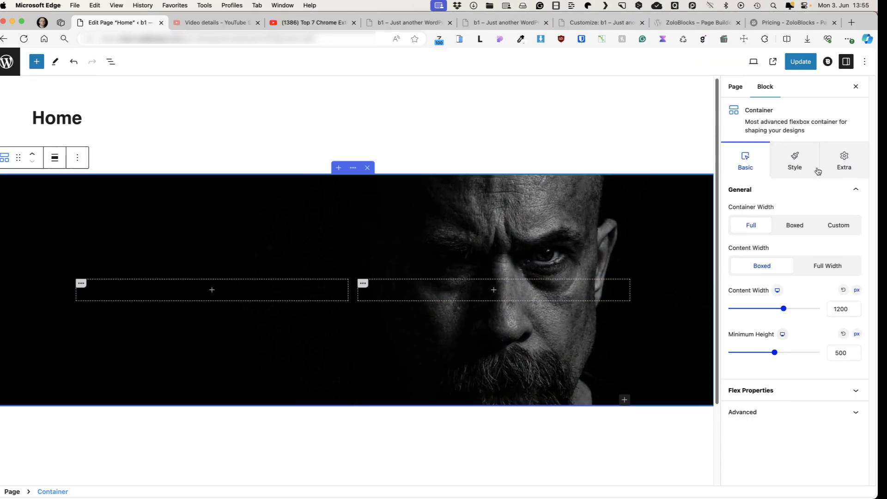
click(843, 164)
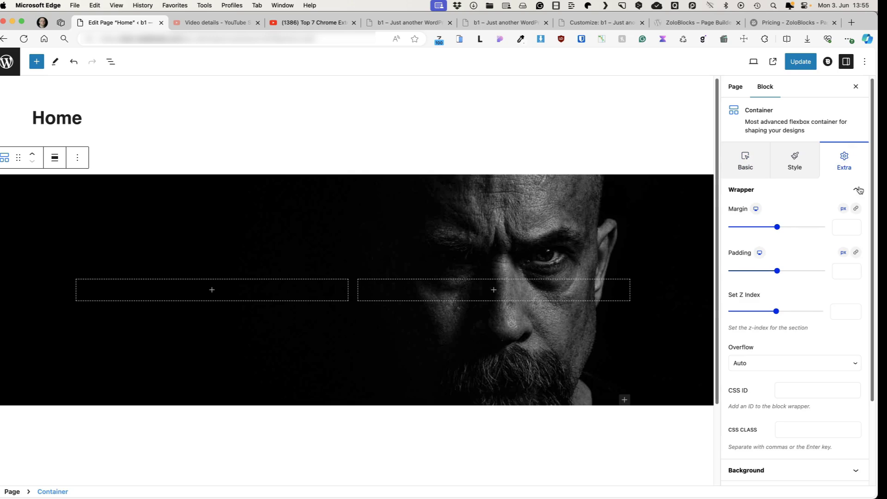
scroll(785, 410, down, 3)
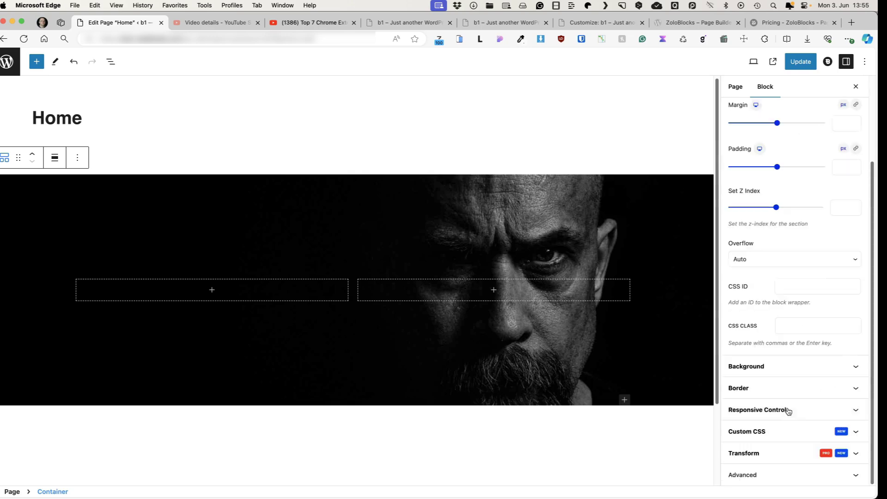
click(770, 431)
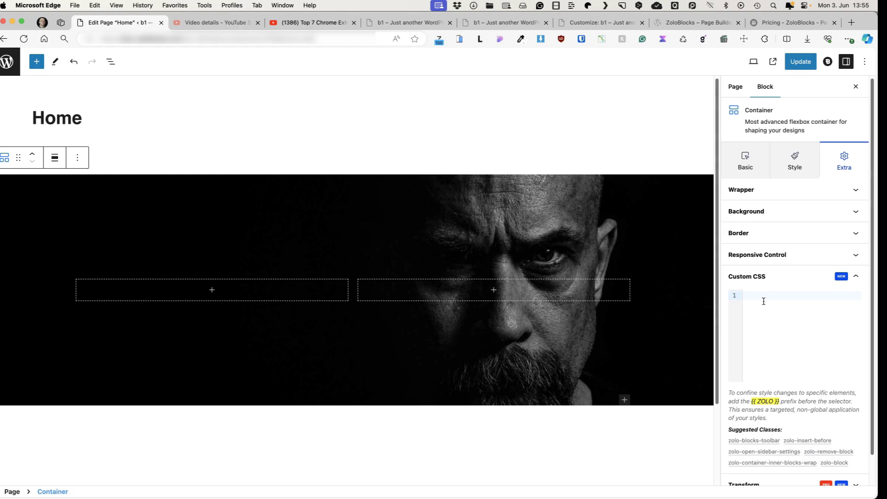
click(774, 255)
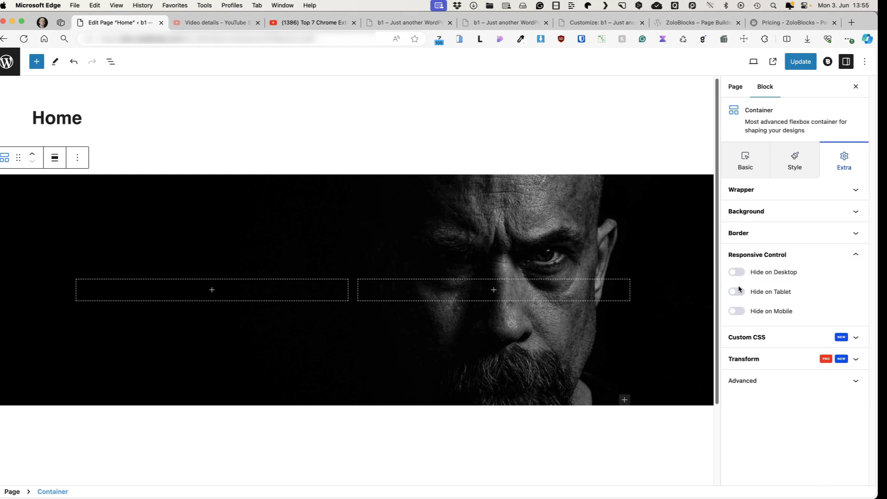
click(778, 360)
click(774, 315)
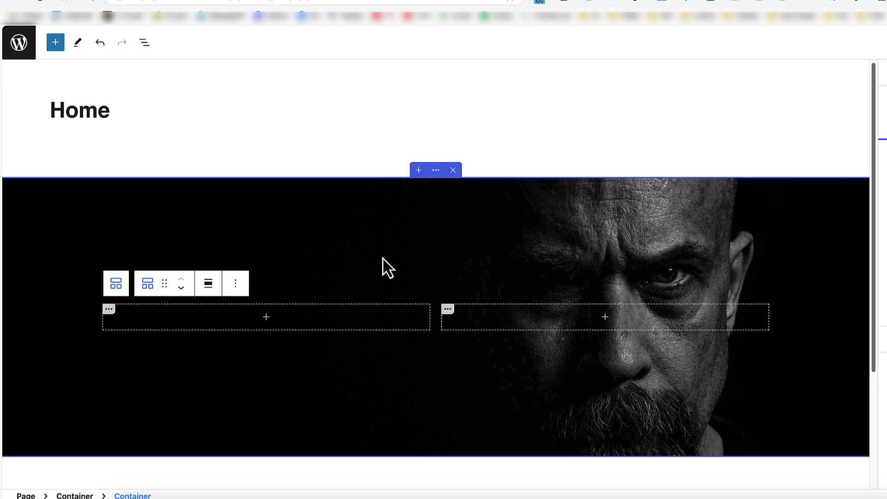
Add an Advanced Heading block to the left column and clear its default text
click(266, 317)
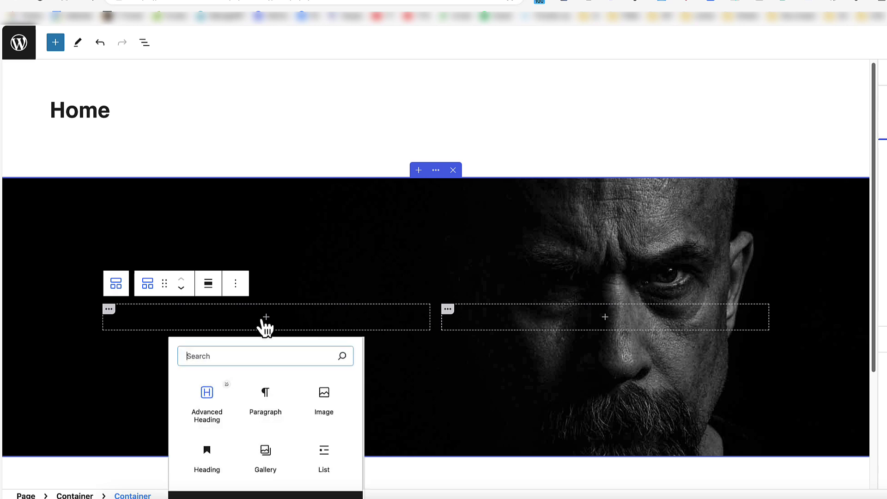
click(205, 395)
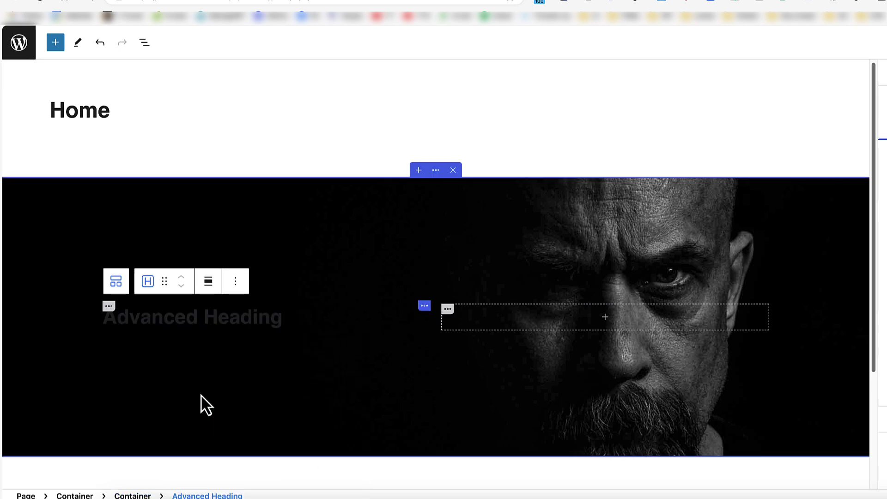
click(170, 320)
triple_click(172, 321)
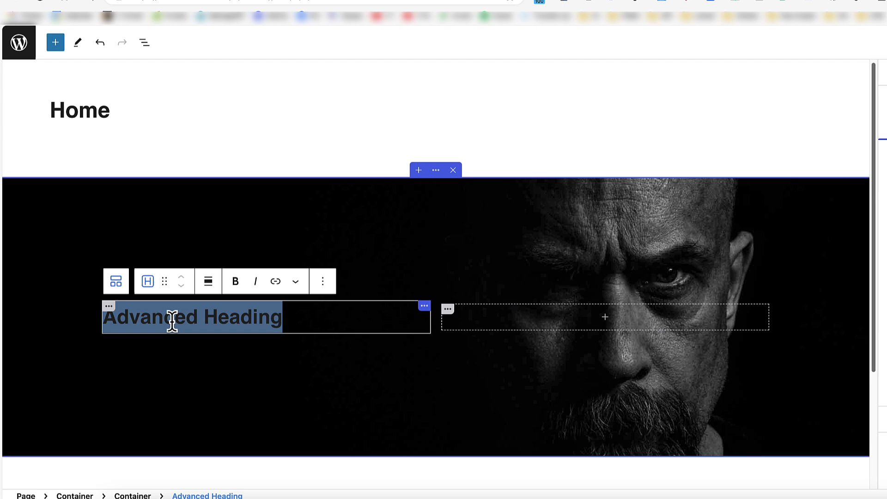
key(BackSpace)
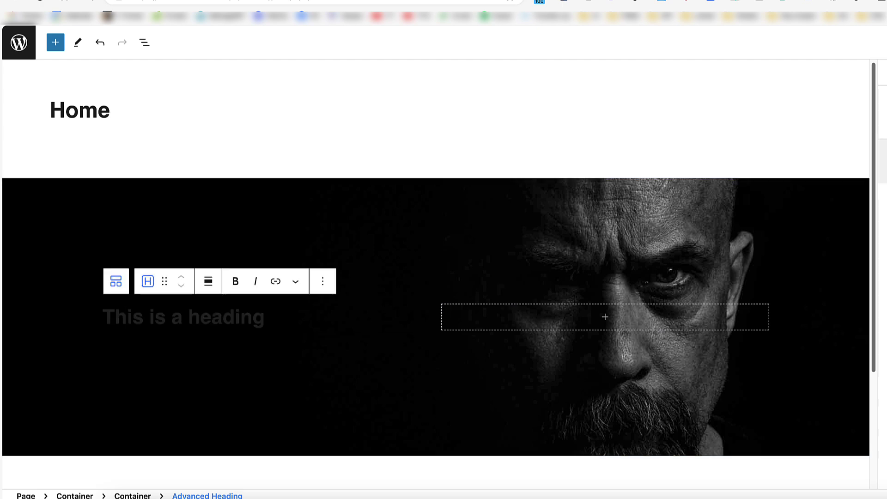
Set the Advanced Heading's text colour to white
click(861, 240)
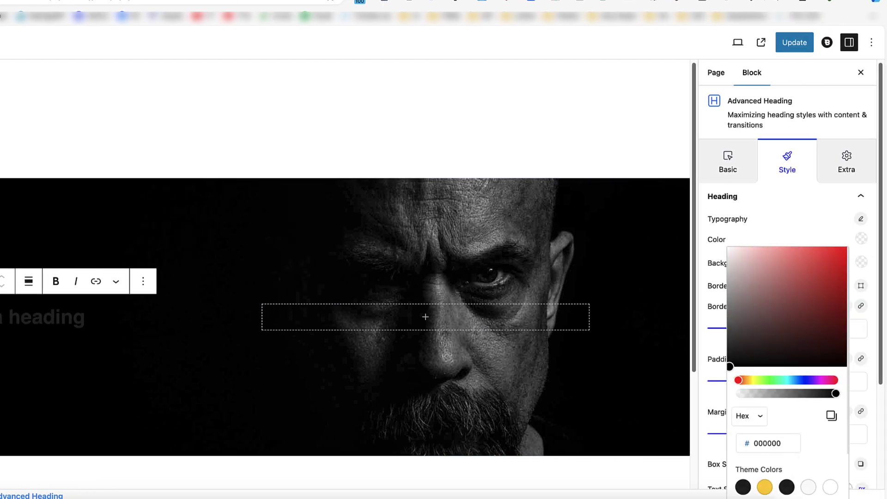
click(830, 487)
click(114, 311)
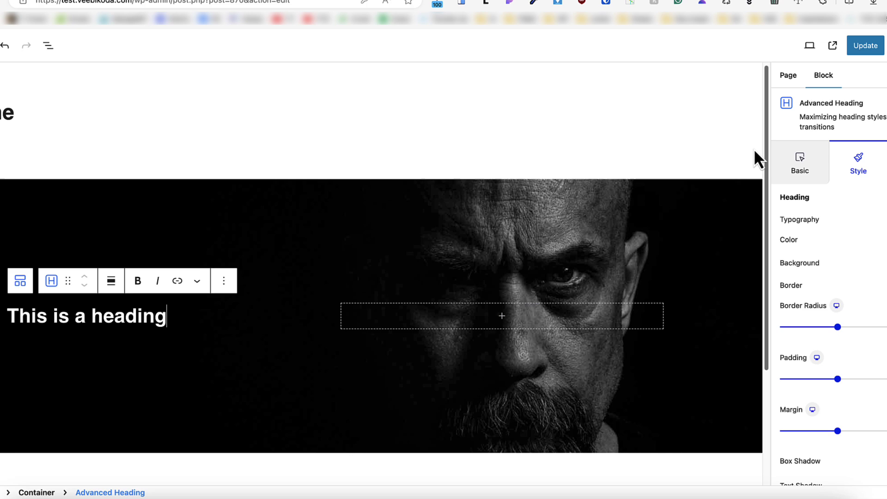
click(727, 162)
Try Preset 3 on the heading, then revert it to Preset 1
click(832, 236)
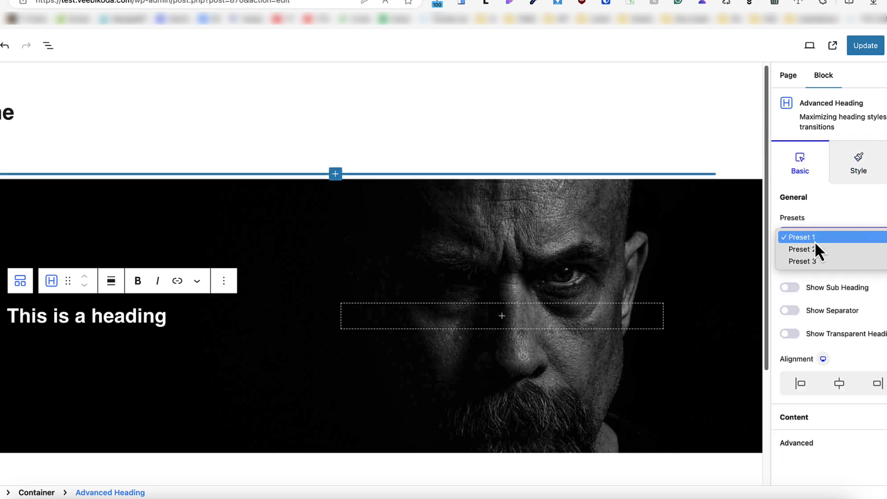
click(805, 259)
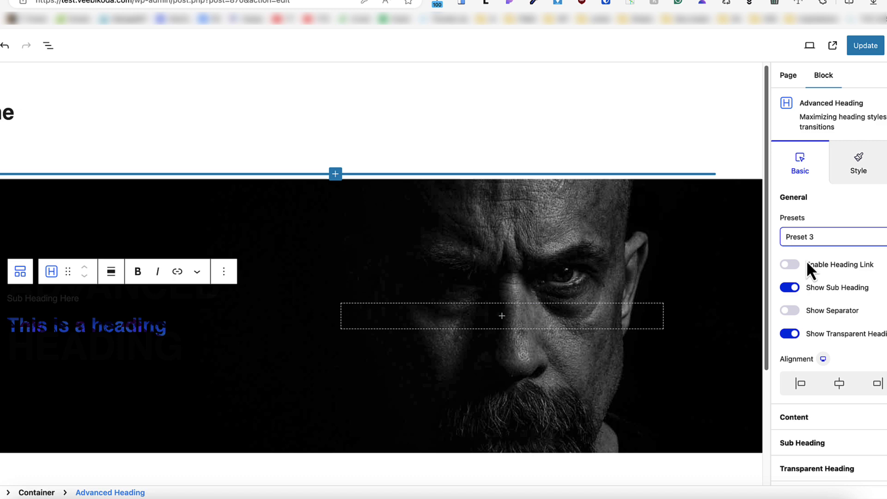
click(822, 237)
click(812, 227)
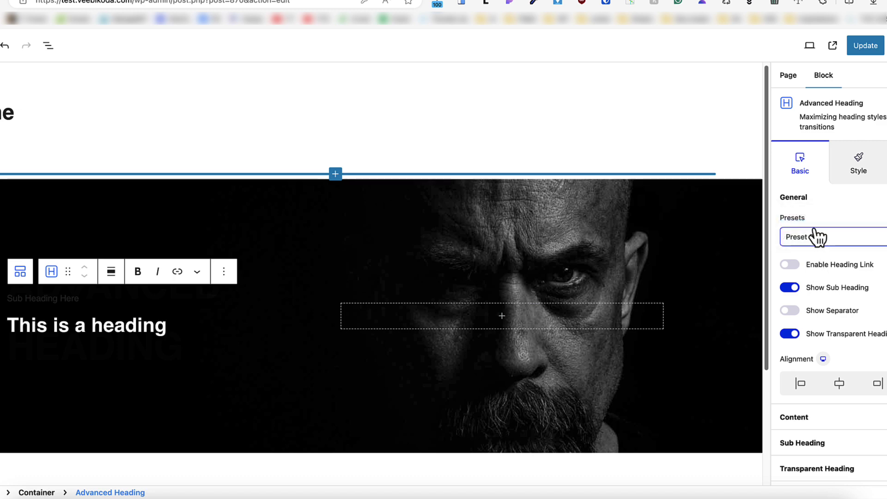
click(815, 238)
click(810, 228)
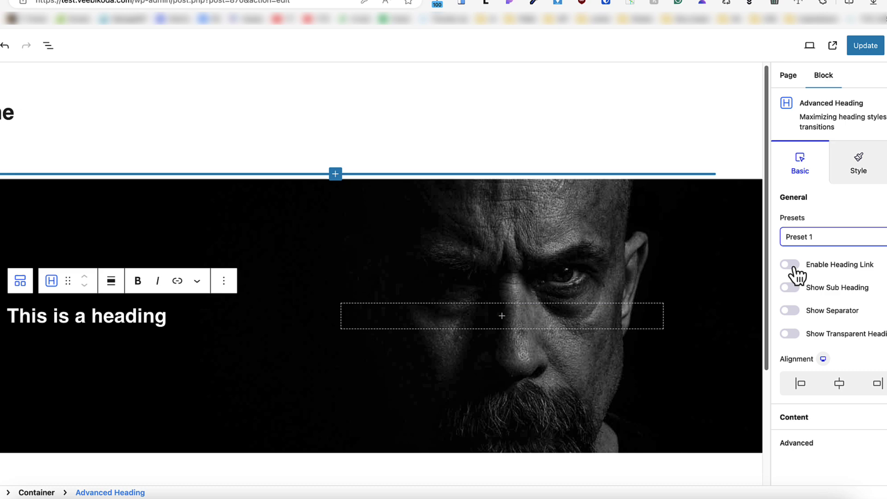
Show a sub heading above the heading and make its text white
click(790, 288)
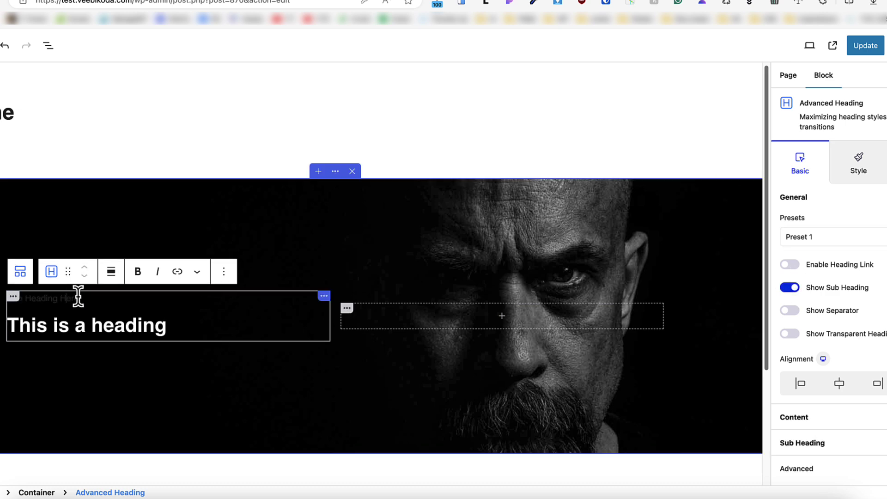
click(858, 164)
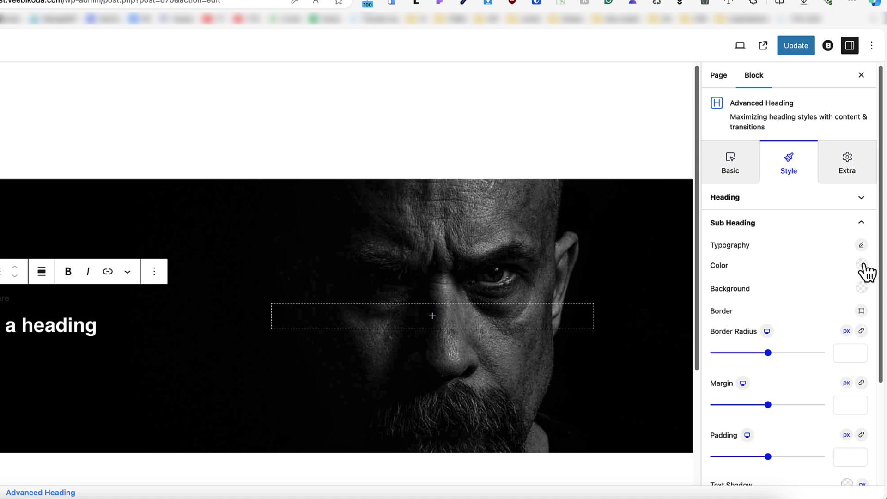
click(863, 269)
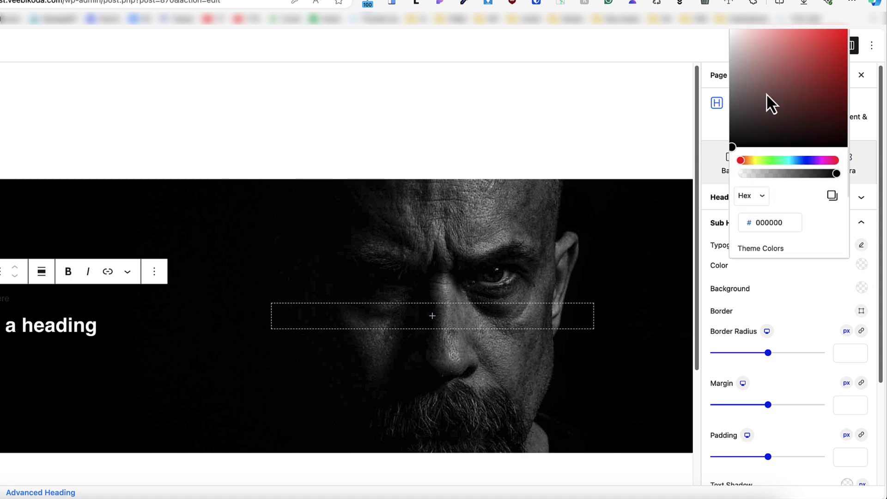
drag(766, 93, 723, 28)
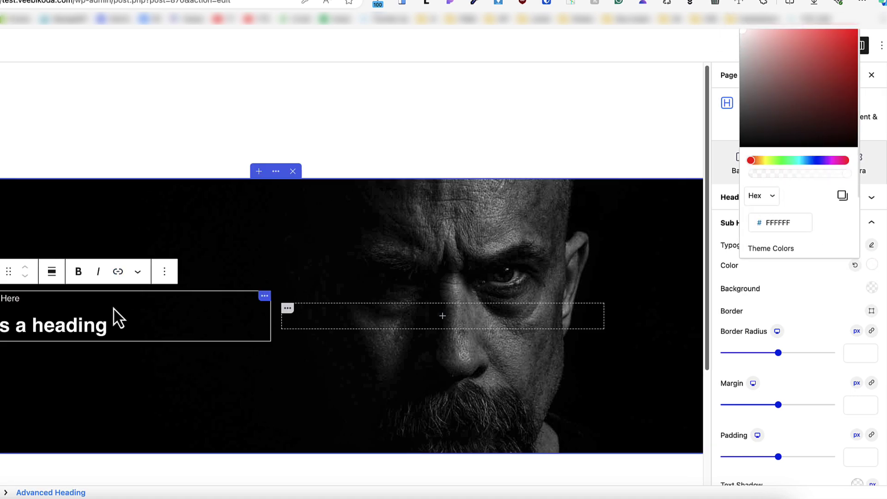
click(113, 309)
click(739, 162)
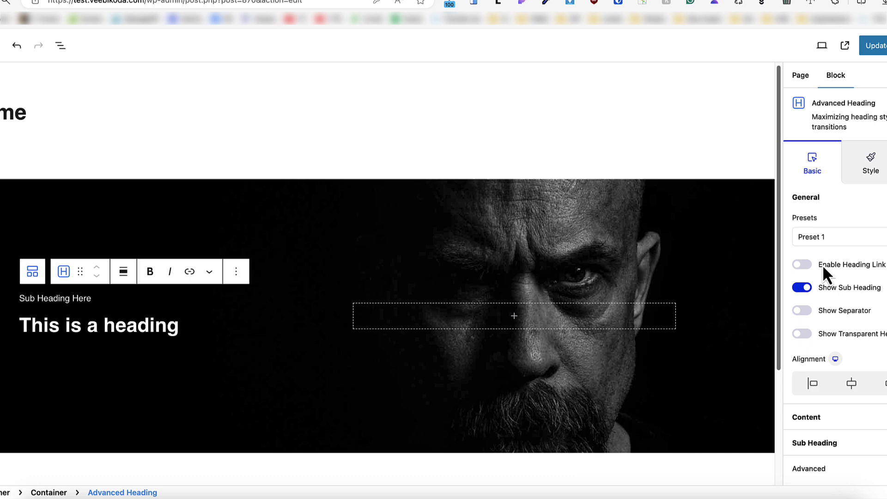
Enable the faint transparent heading behind the main heading
click(803, 312)
click(804, 337)
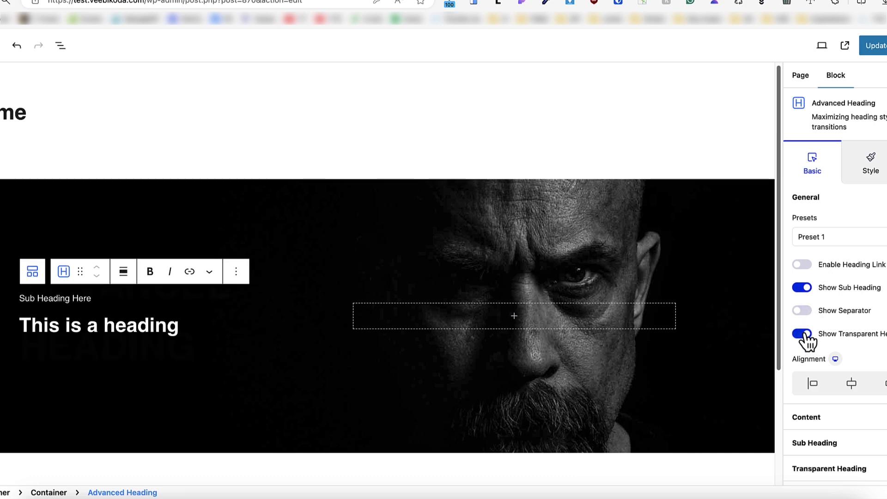
scroll(874, 408, down, 1)
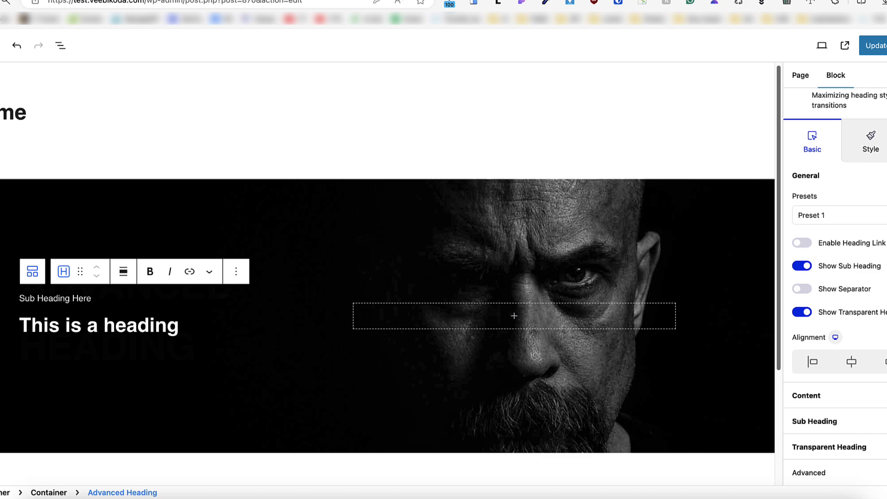
click(873, 138)
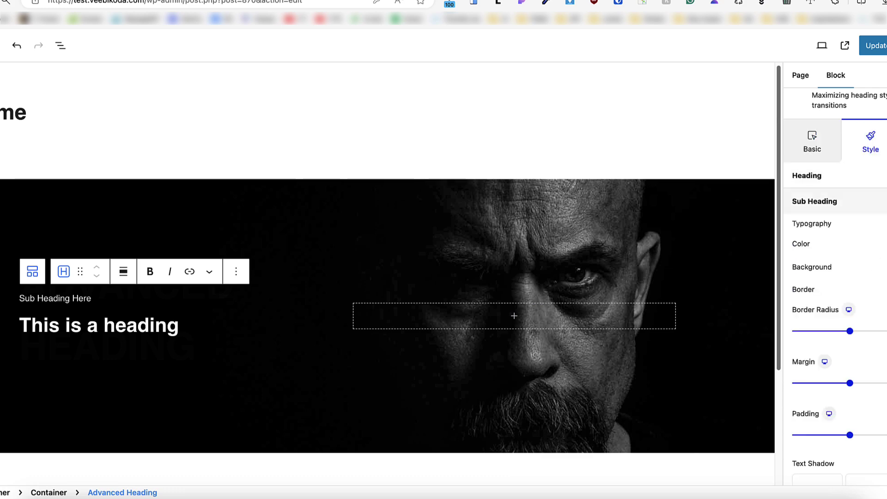
scroll(834, 342, down, 3)
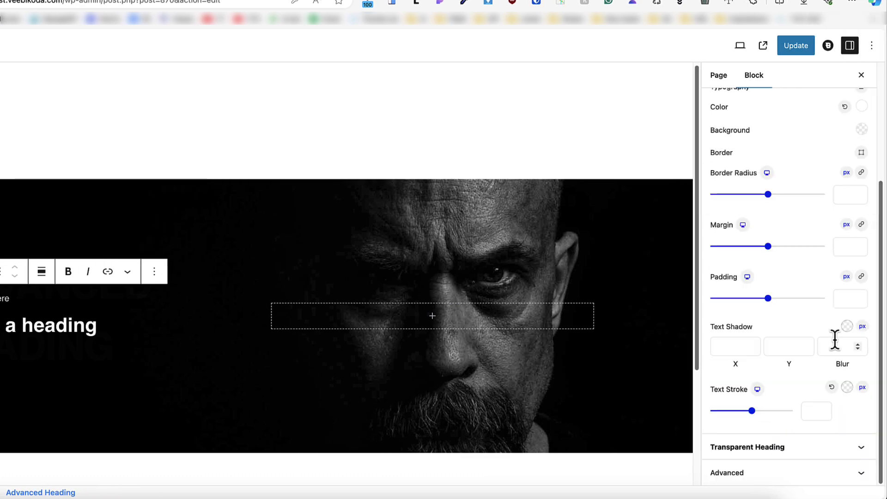
Set the transparent heading's colour to yellow #FFDA07
click(829, 445)
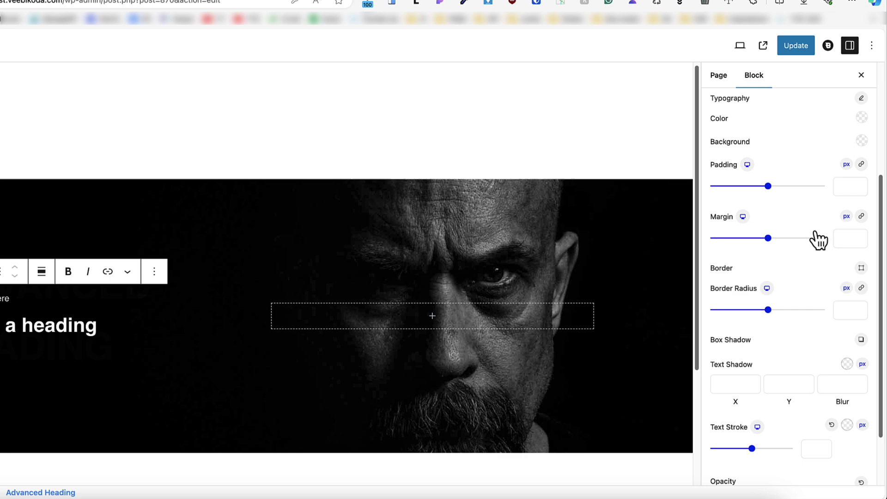
scroll(817, 240, up, 4)
click(861, 217)
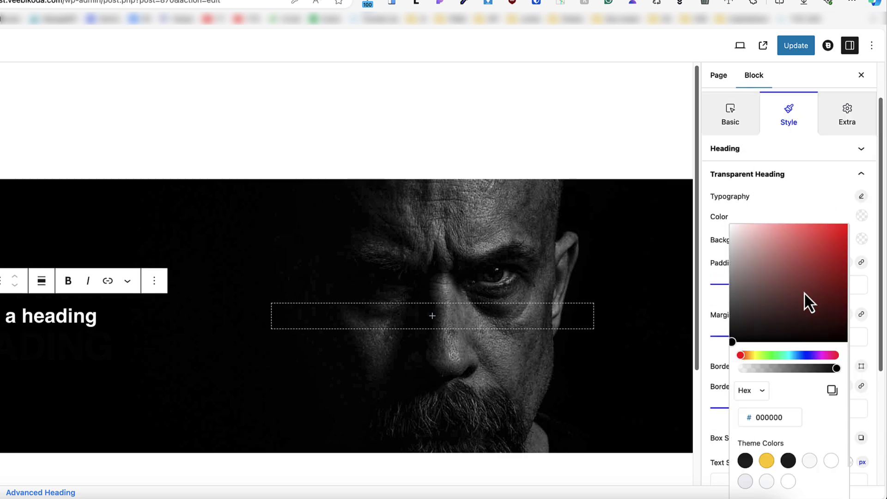
click(753, 354)
click(834, 254)
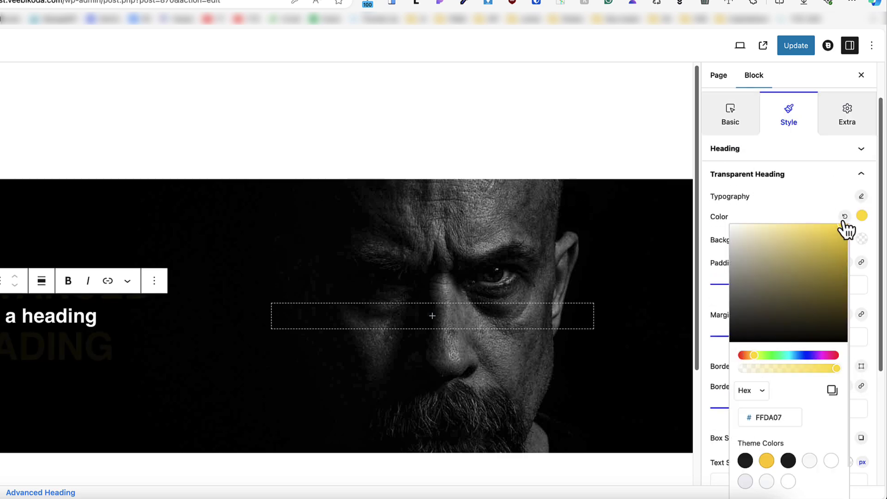
click(821, 206)
Raise the transparent heading's opacity to about 0.44
scroll(815, 289, down, 1)
scroll(814, 284, down, 4)
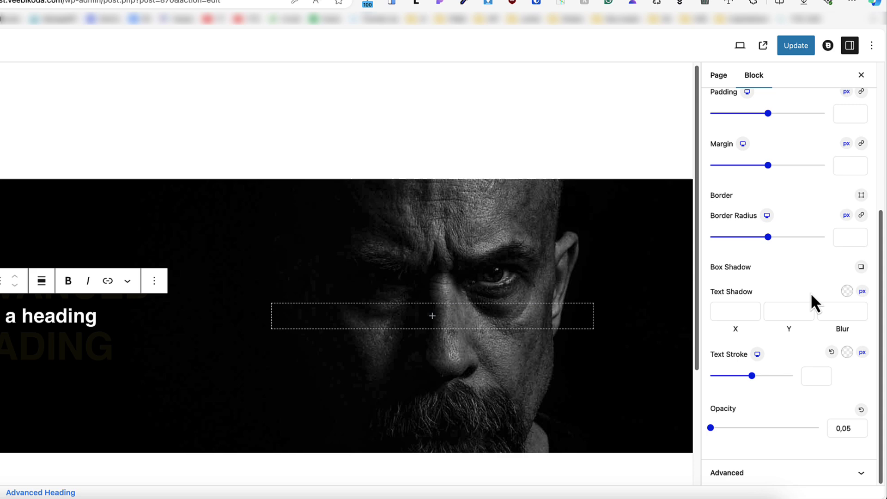
mouse_move(709, 427)
mouse_down()
mouse_move(787, 427)
mouse_move(711, 427)
mouse_move(748, 427)
mouse_up()
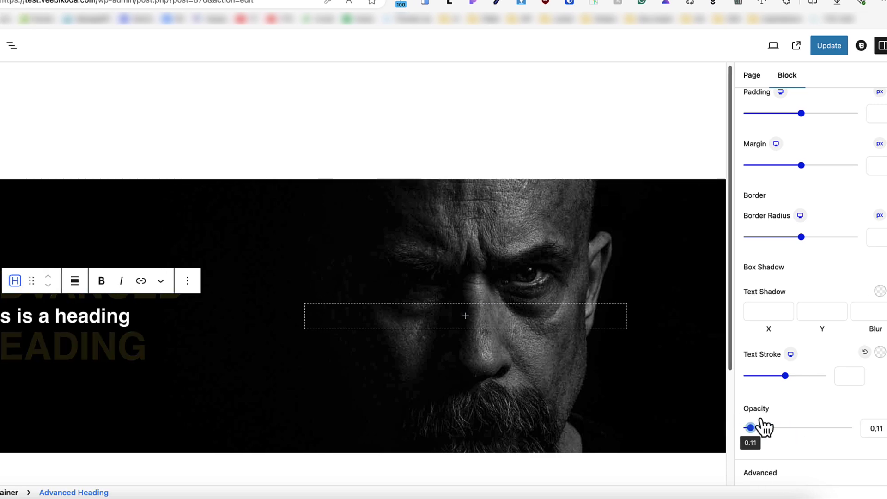
drag(765, 428, 798, 434)
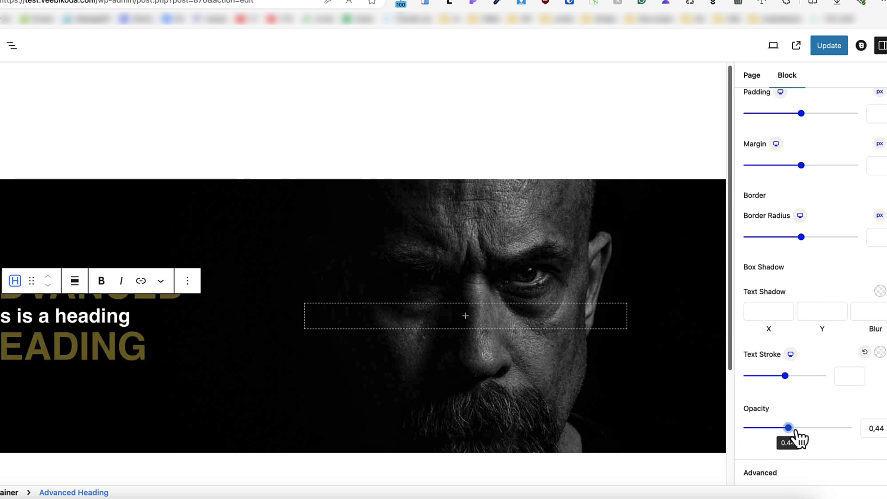
scroll(839, 211, up, 10)
Switch the heading to Preset 3
click(762, 164)
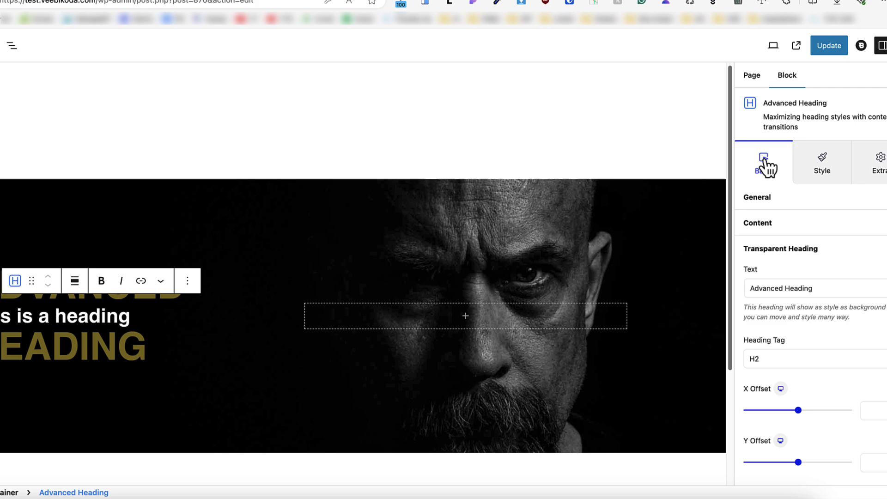
click(767, 199)
click(769, 237)
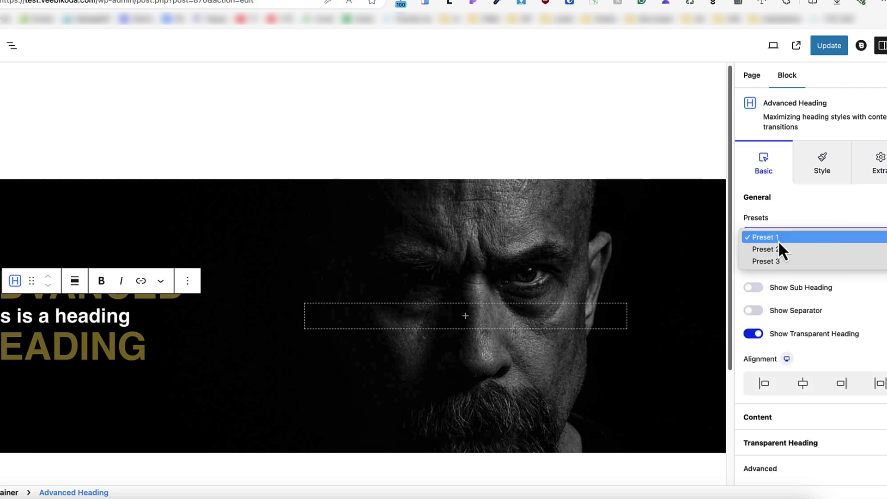
click(771, 262)
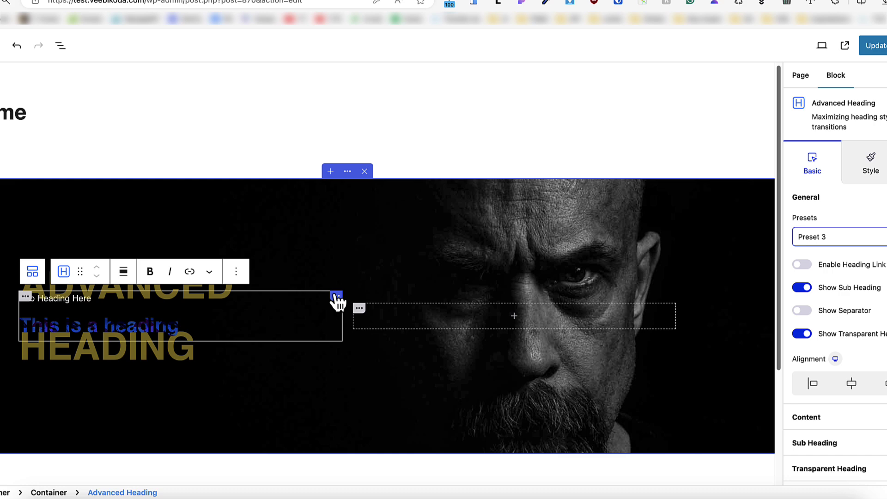
Replace the heading's background image with the mountain landscape photo
click(871, 163)
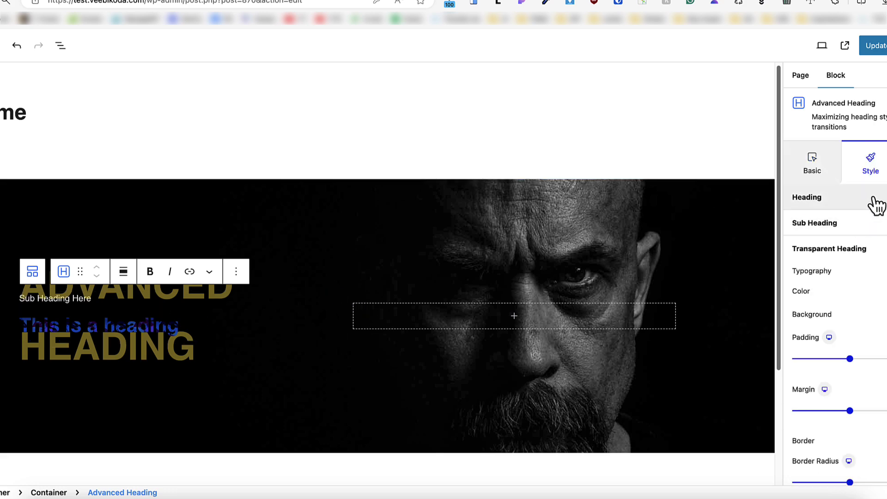
click(880, 199)
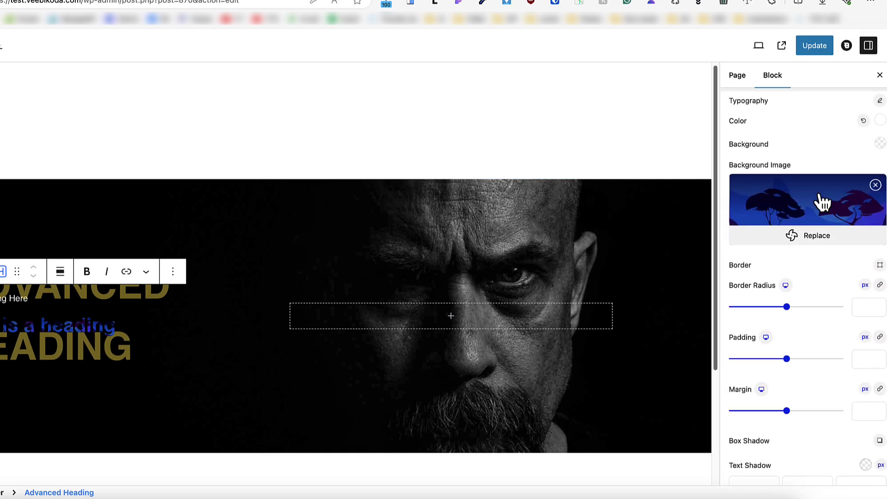
scroll(786, 198, up, 3)
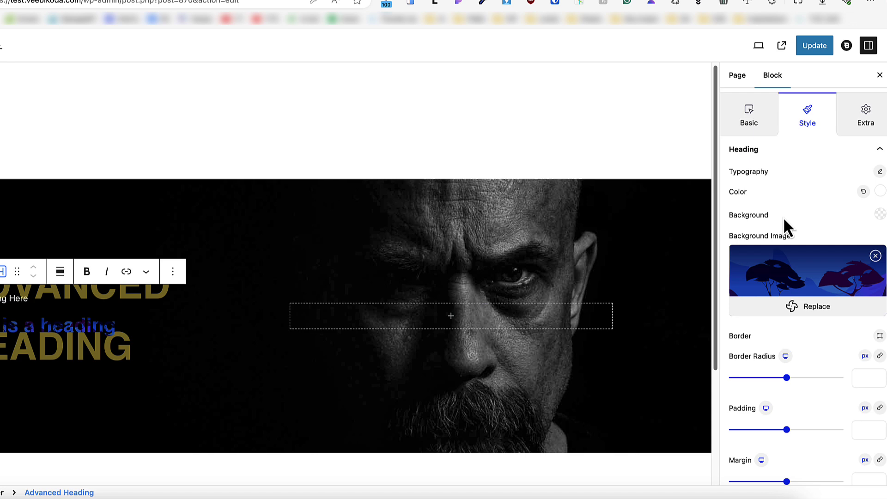
click(874, 257)
click(813, 262)
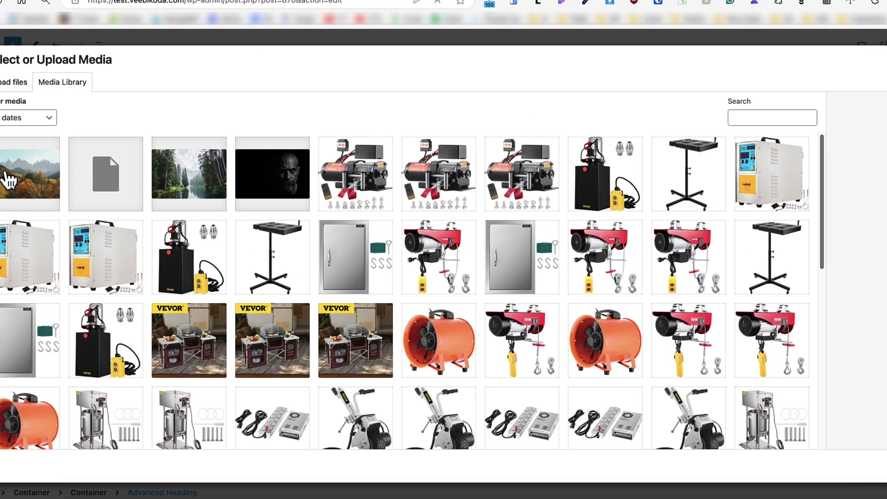
click(8, 178)
click(826, 477)
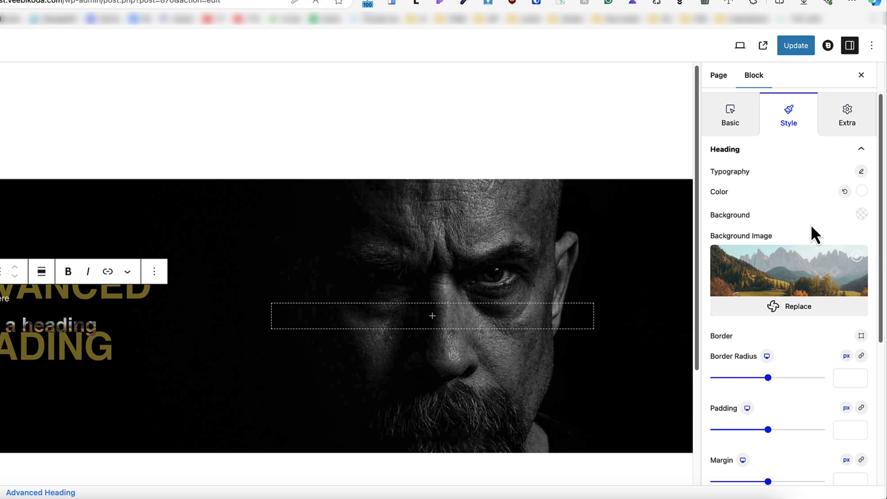
Set heading font size 70 and text stroke 3, then update and view the live page
click(861, 171)
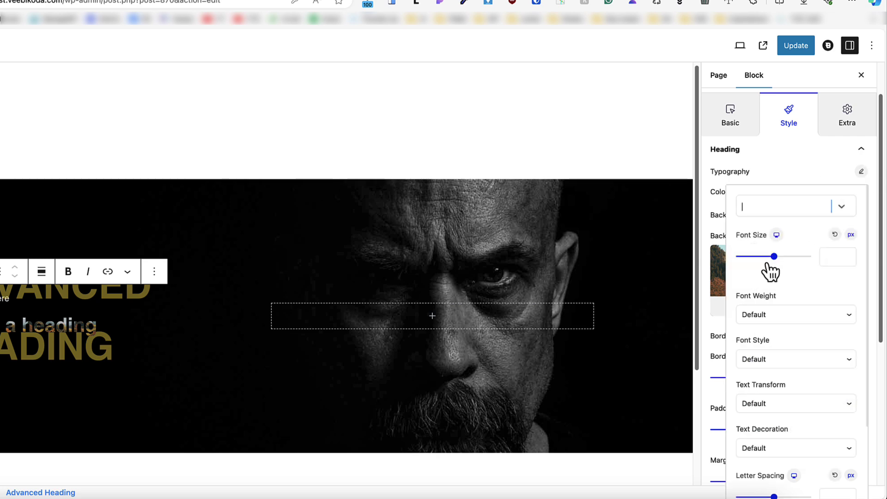
mouse_move(769, 257)
mouse_down()
mouse_move(779, 258)
mouse_move(767, 257)
mouse_up()
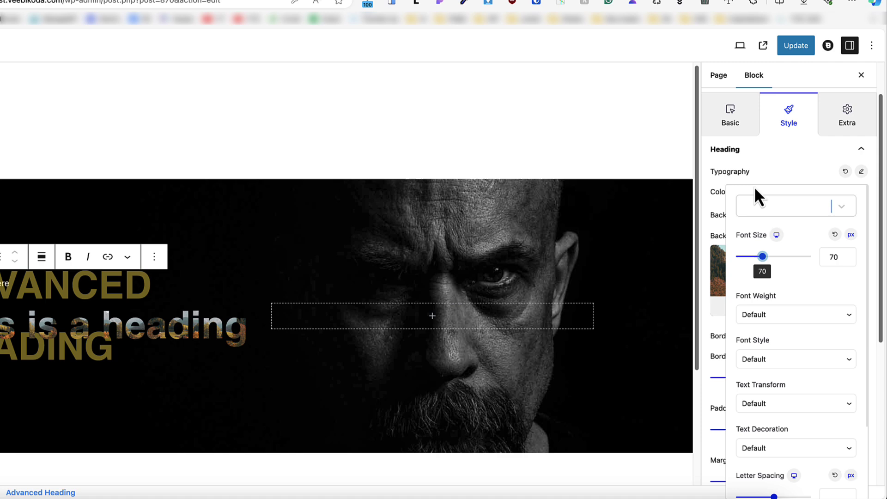
scroll(754, 192, down, 6)
mouse_move(748, 403)
mouse_down()
mouse_move(760, 402)
mouse_move(734, 406)
mouse_up()
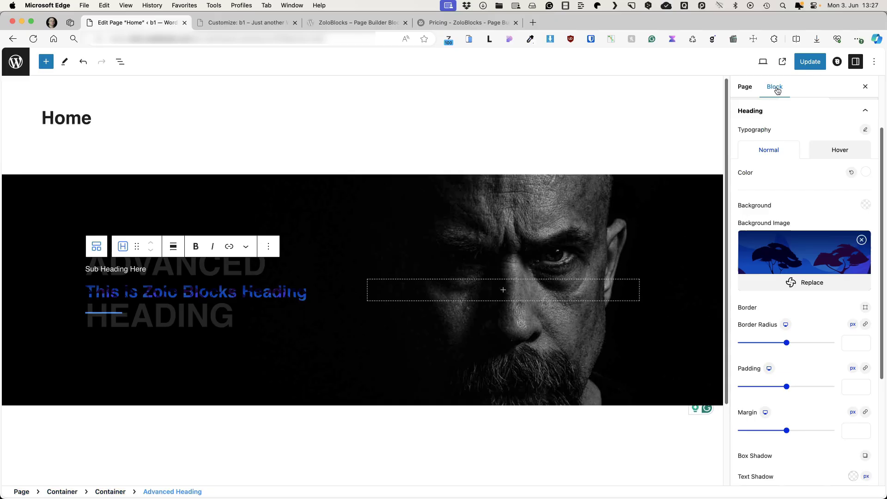
click(795, 45)
click(762, 45)
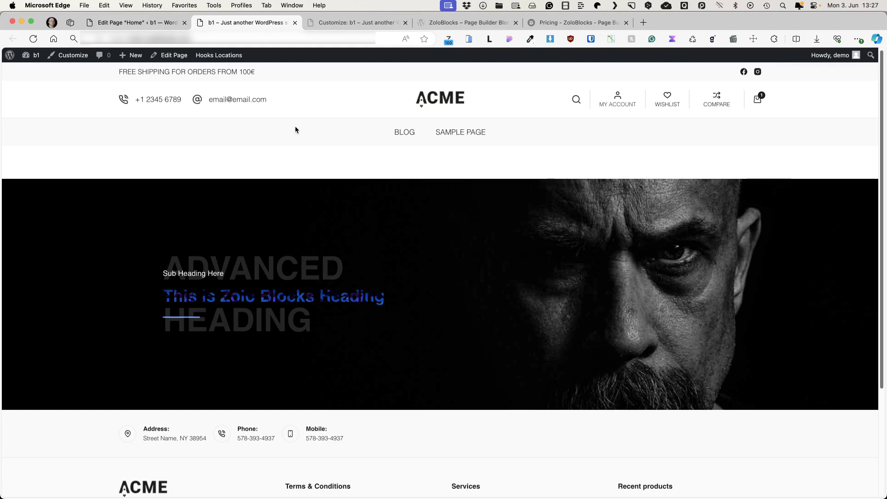
Back in the editor, add an Advanced Heading reading 'Some text' to the right container
click(118, 23)
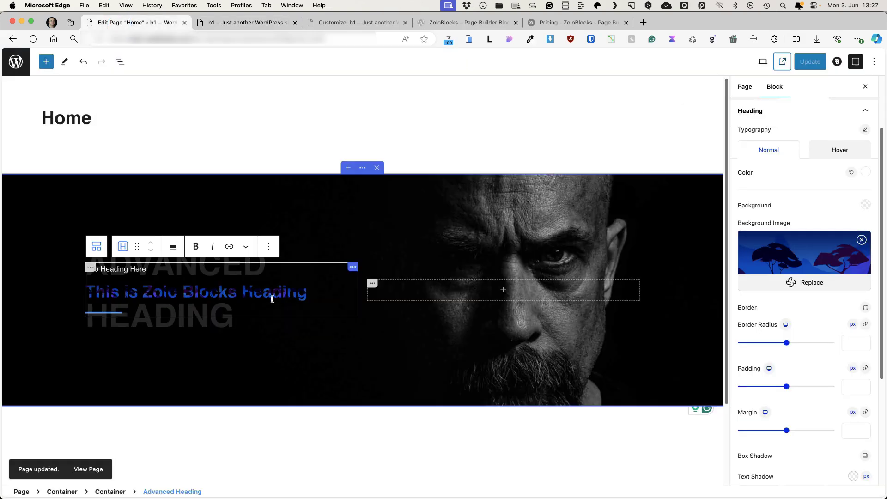
click(351, 268)
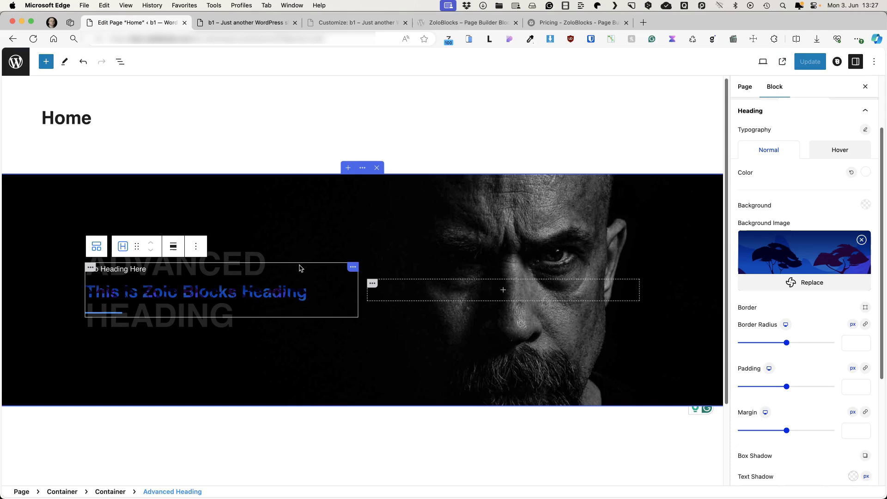
click(502, 291)
click(499, 362)
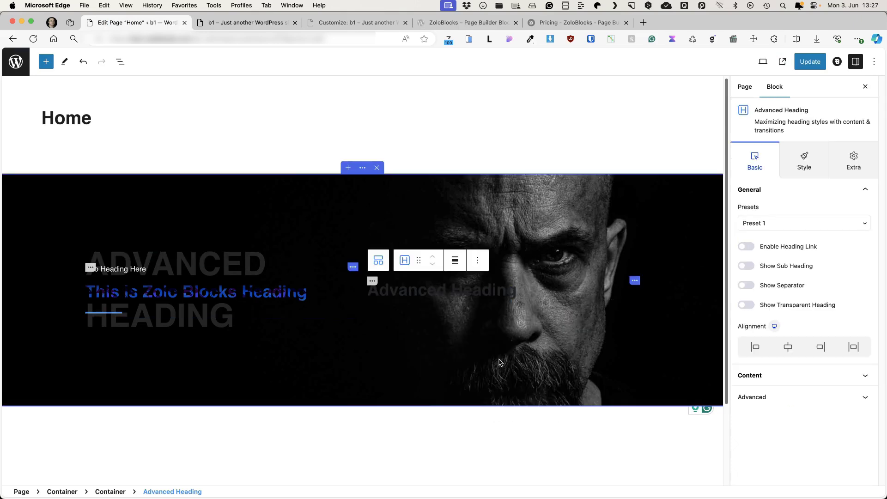
click(434, 290)
key(ctrl+a)
text(S)
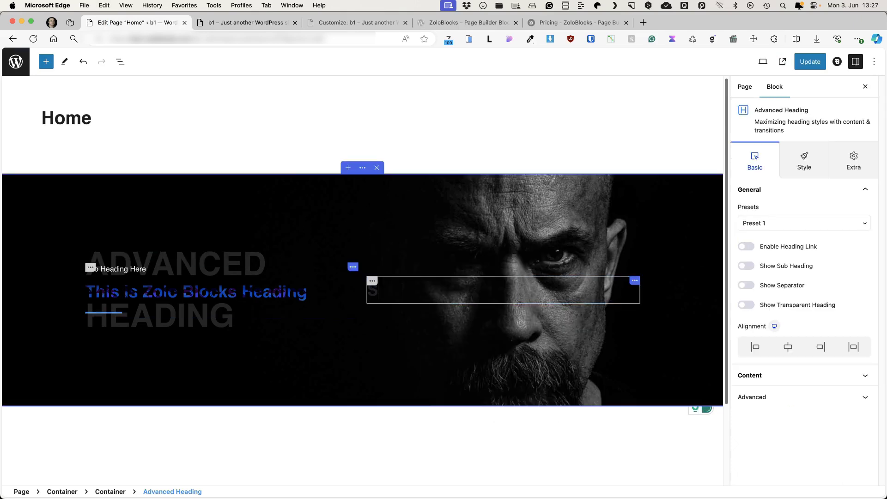
text(ome text)
Copy the first heading's styles and paste them onto the 'Some text' heading
click(268, 283)
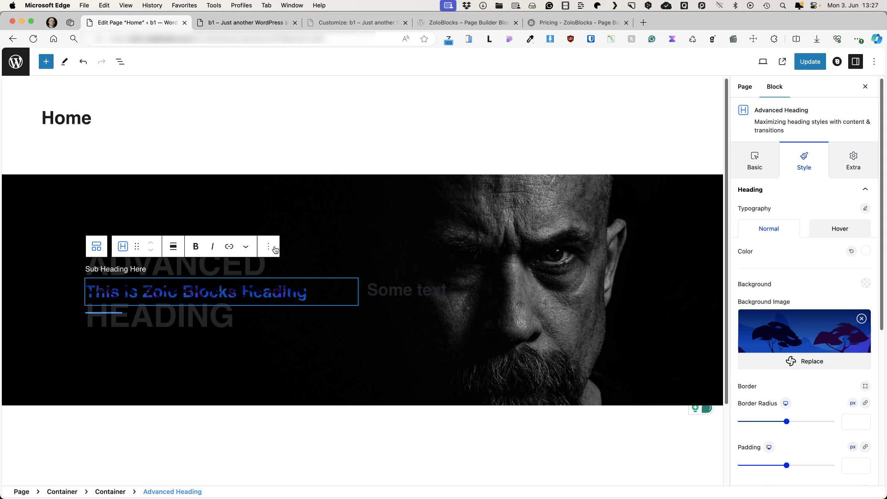
click(271, 247)
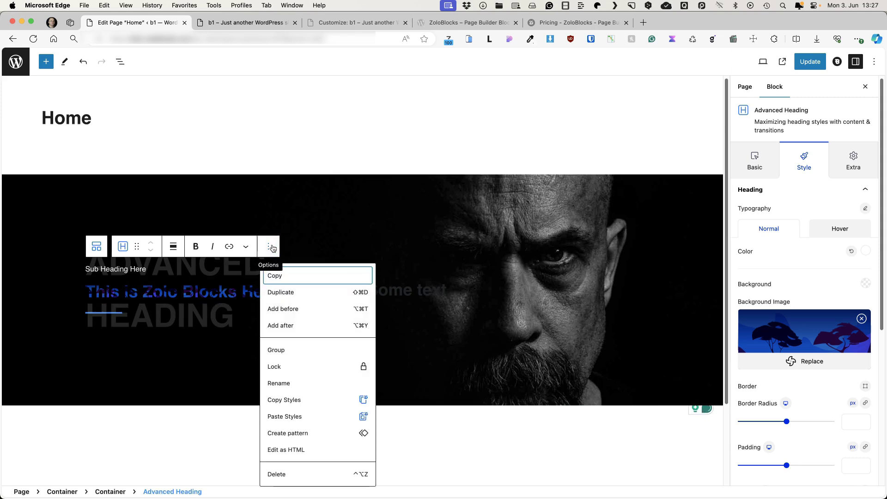
click(290, 399)
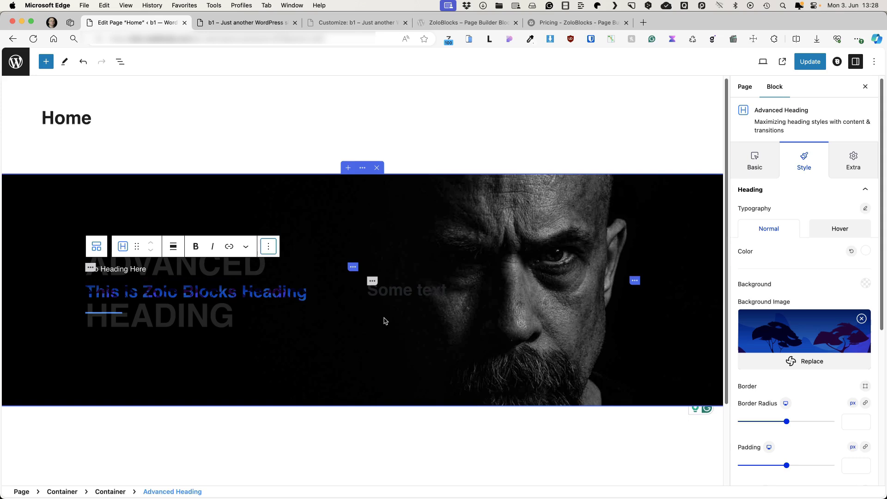
click(406, 288)
click(550, 260)
click(580, 429)
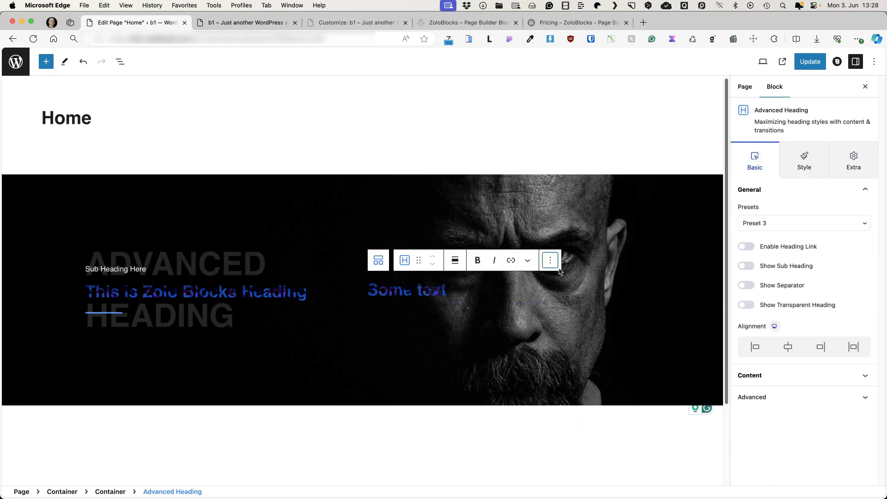
Delete the left column's heading block
click(313, 273)
click(283, 279)
click(196, 246)
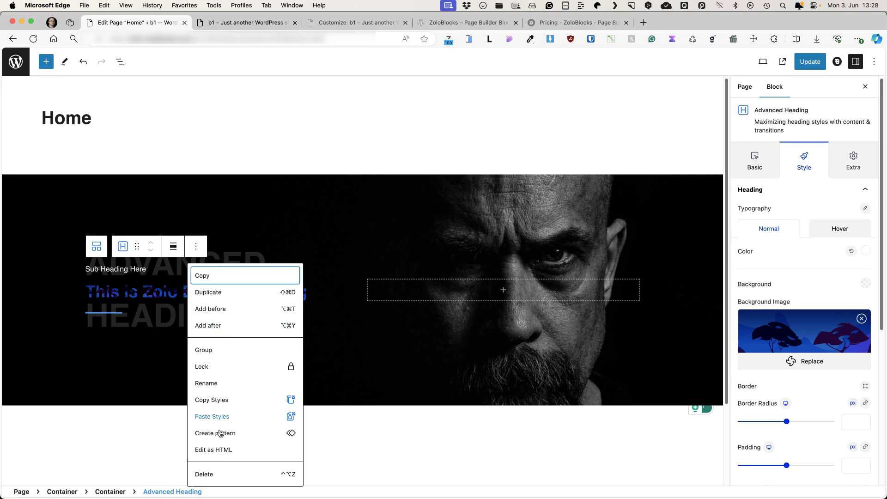
click(224, 471)
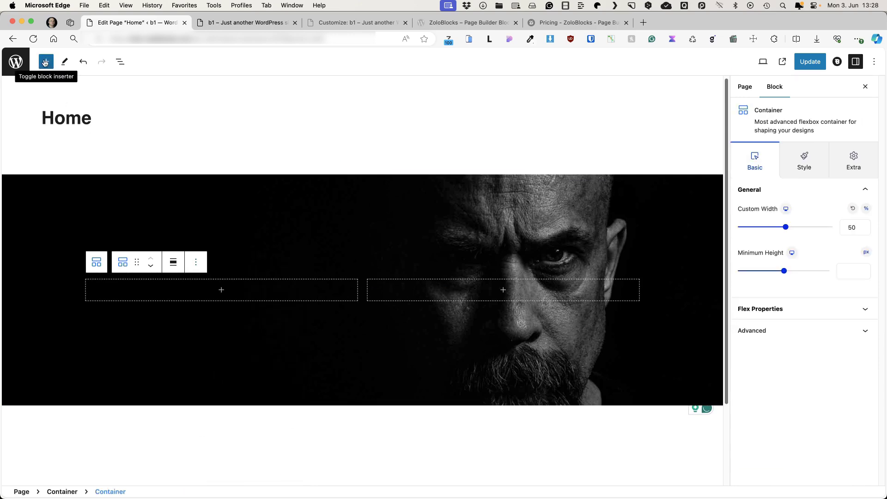
Drag a Brand Grid block below the cover image and switch it to Preset 2
click(51, 61)
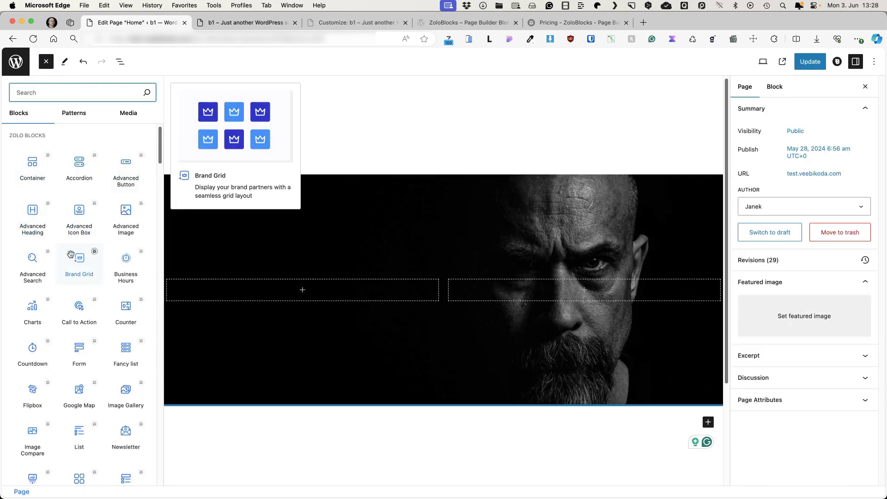
drag(58, 249, 233, 418)
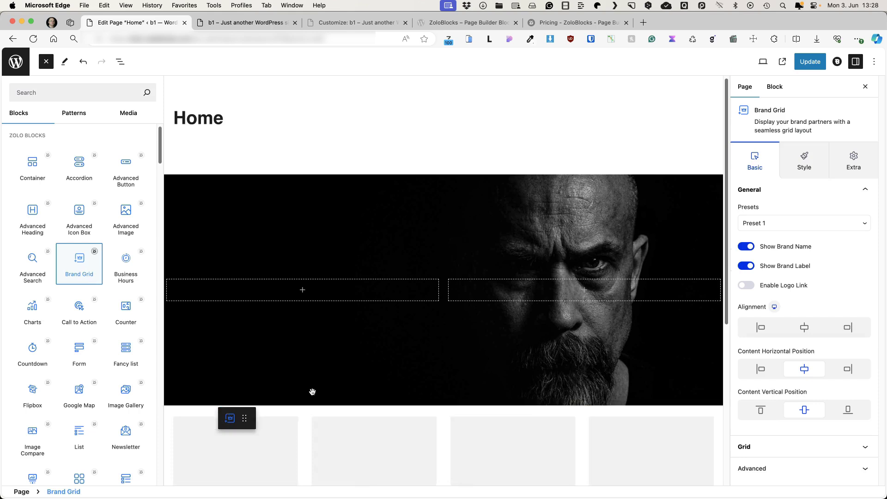
scroll(318, 377, down, 5)
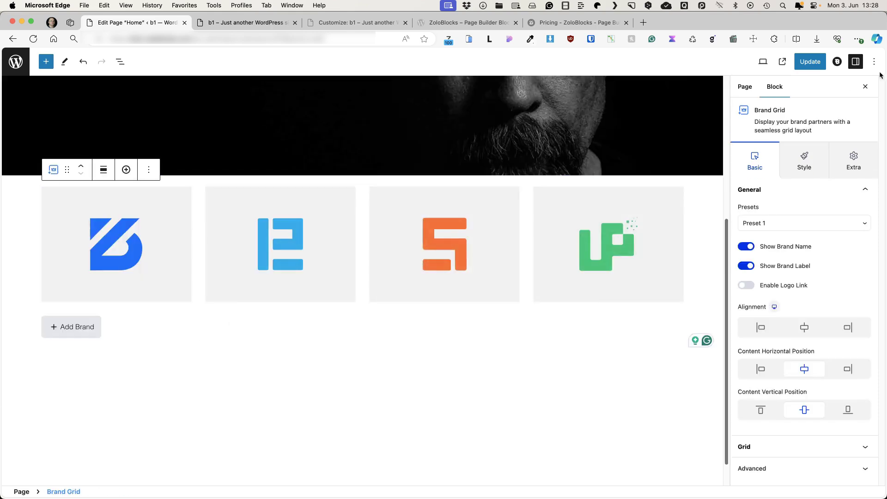
click(757, 224)
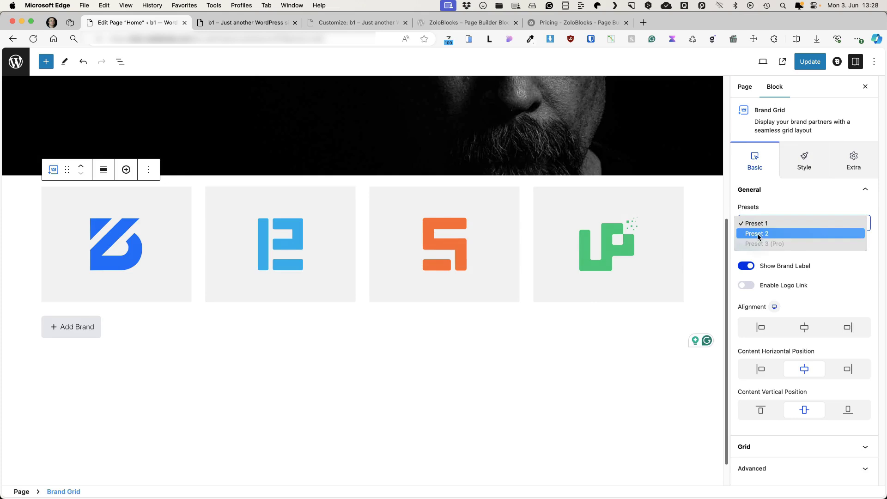
click(758, 231)
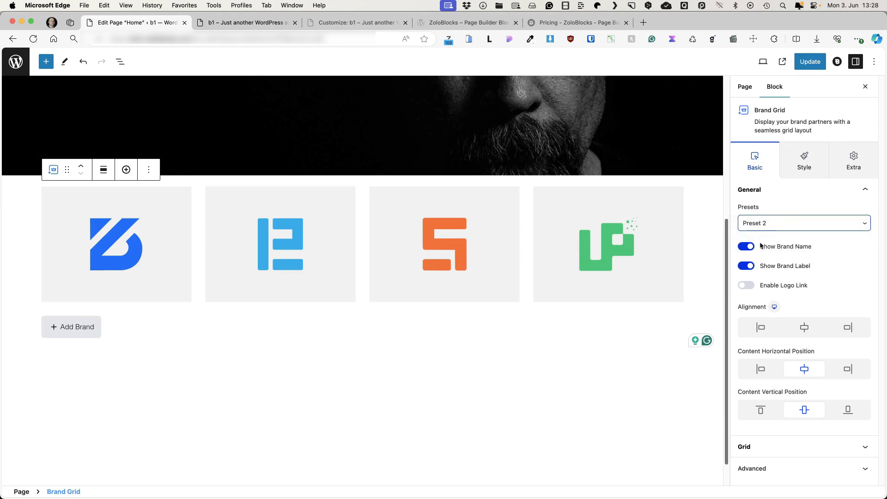
scroll(363, 191, down, 1)
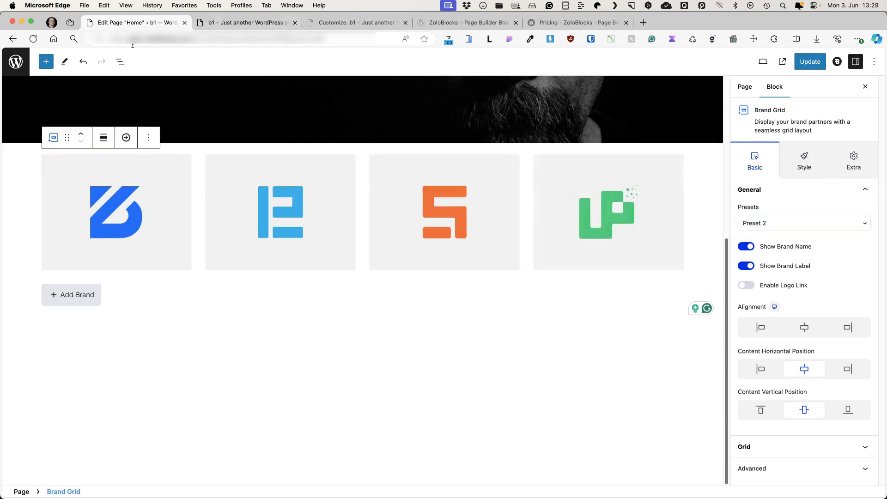
Add an Advanced Icon Box below the Brand Grid, testing its ribbon, icon and heading toggles
click(46, 62)
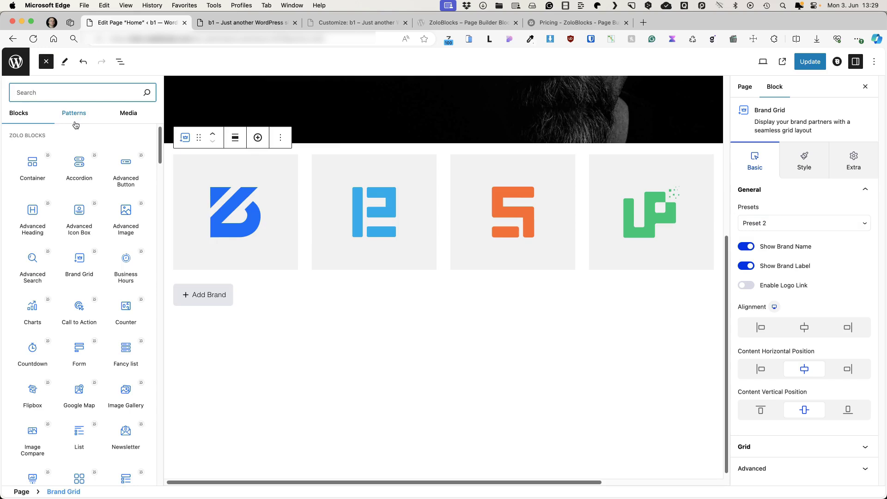
drag(79, 210, 314, 301)
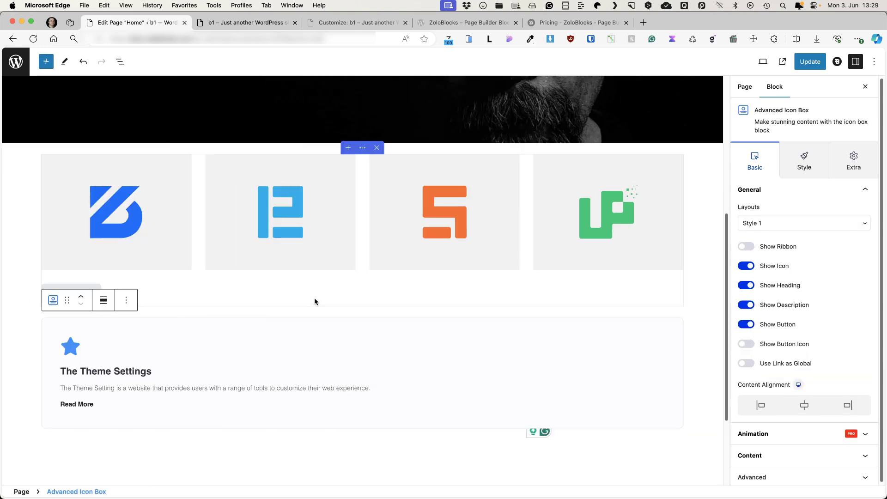
click(745, 246)
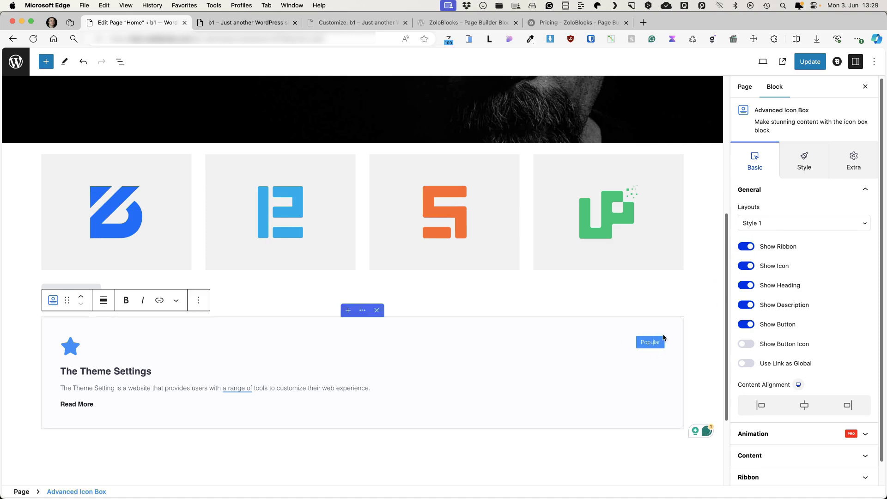
click(755, 245)
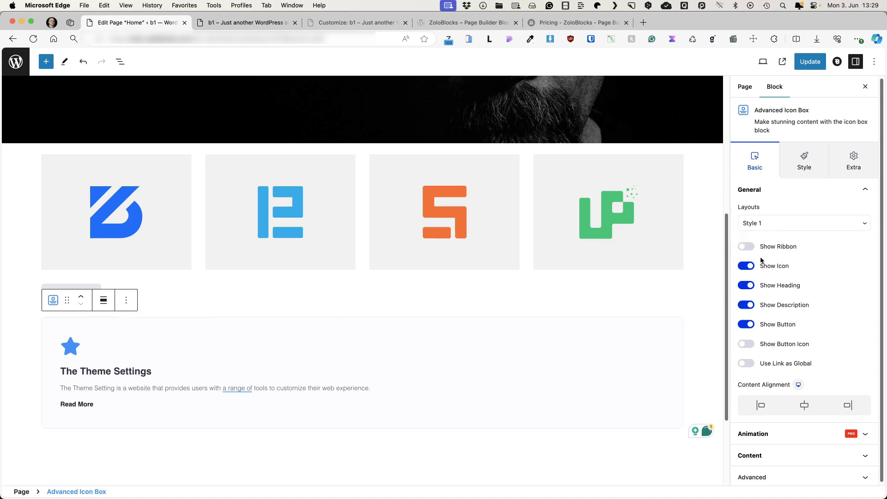
click(745, 268)
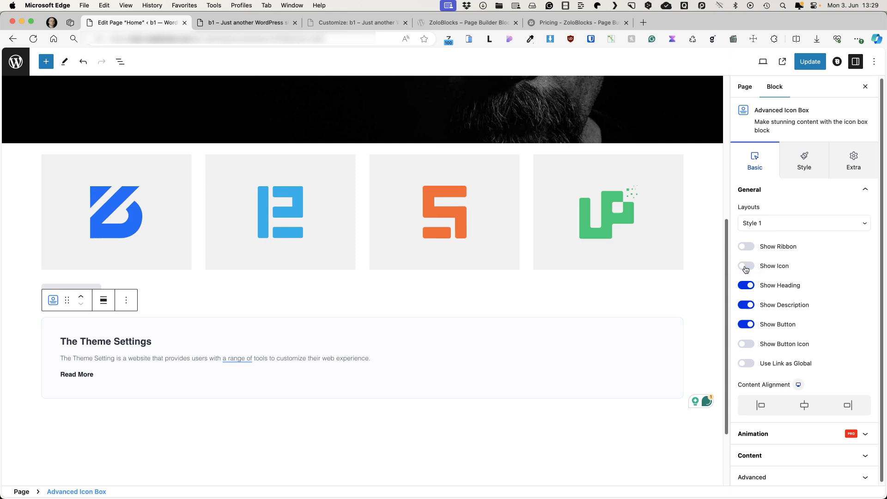
click(746, 268)
click(744, 287)
click(744, 287)
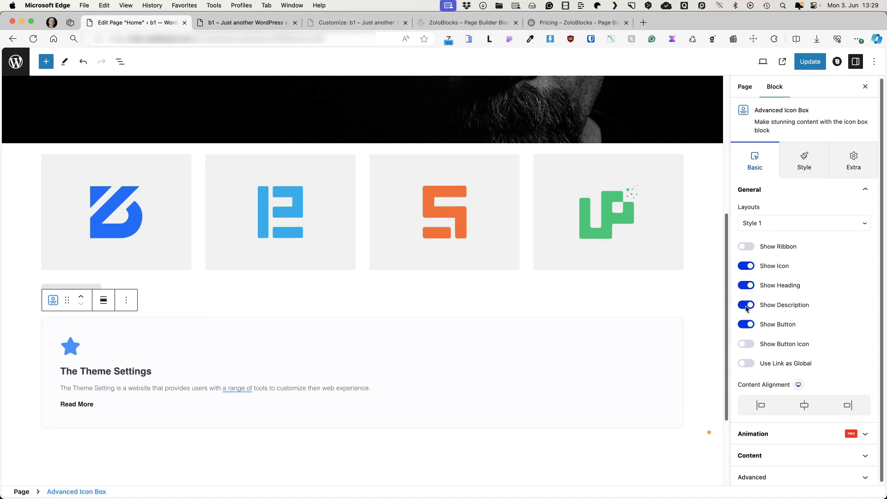
Turn on the arrow icon after Read More, leaving the whole-box link off
click(745, 305)
click(746, 305)
click(746, 326)
click(746, 324)
click(745, 344)
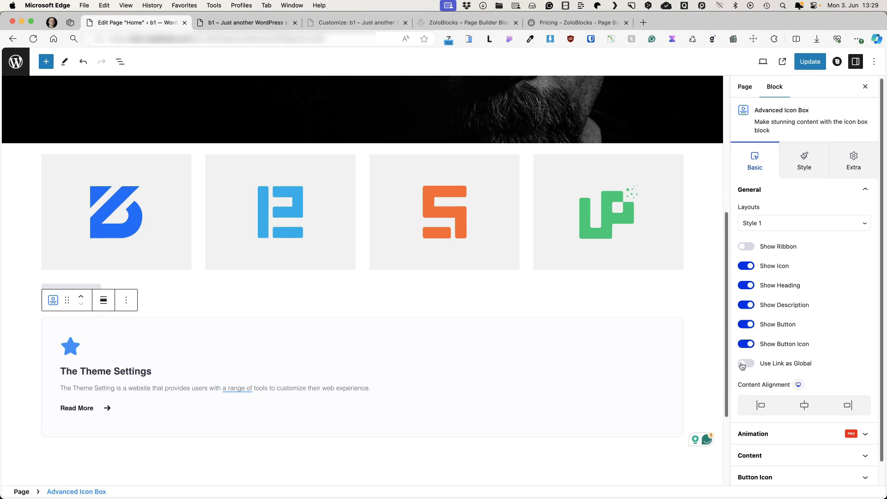
click(745, 363)
click(745, 363)
Look through the icon box content and button icon settings
scroll(835, 405, down, 1)
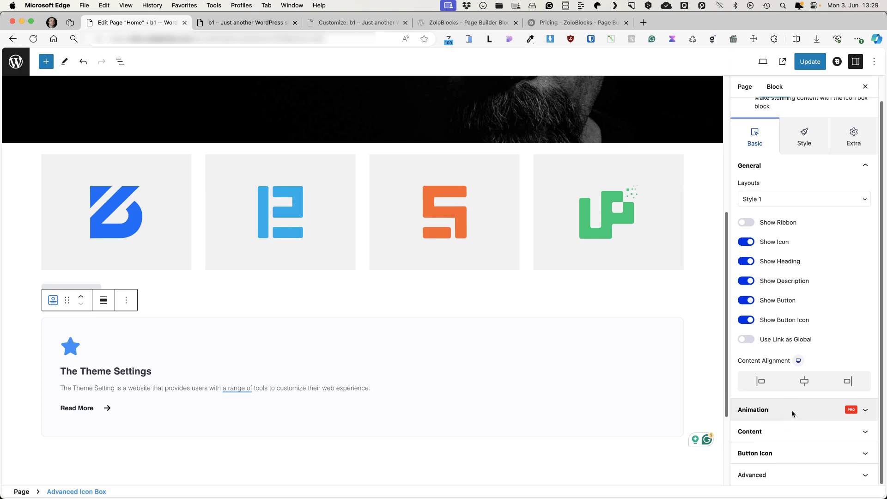
click(792, 430)
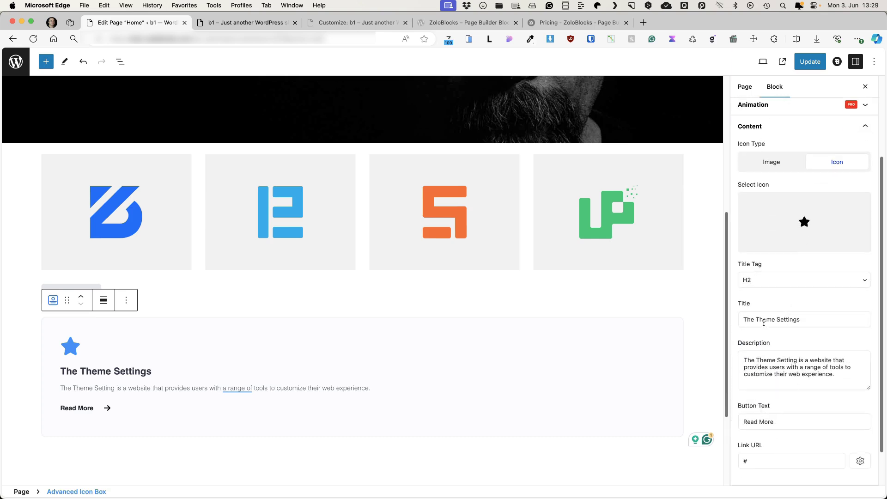
scroll(768, 358, down, 2)
click(785, 452)
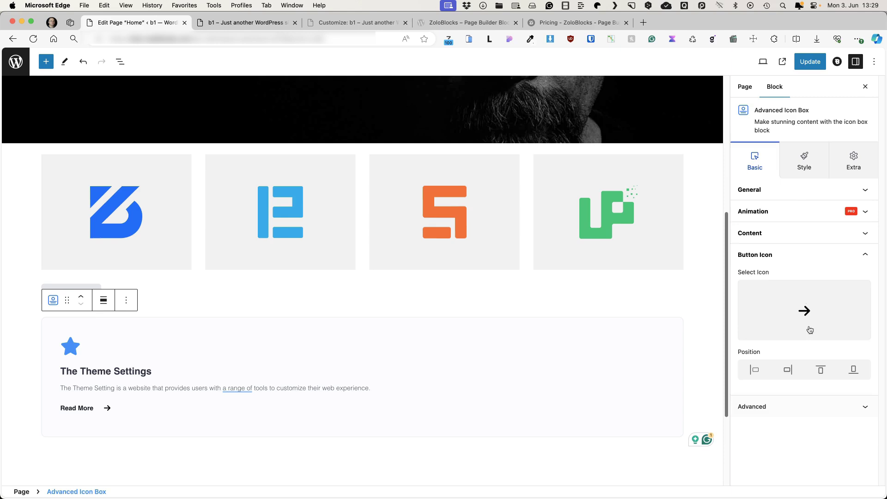
click(805, 190)
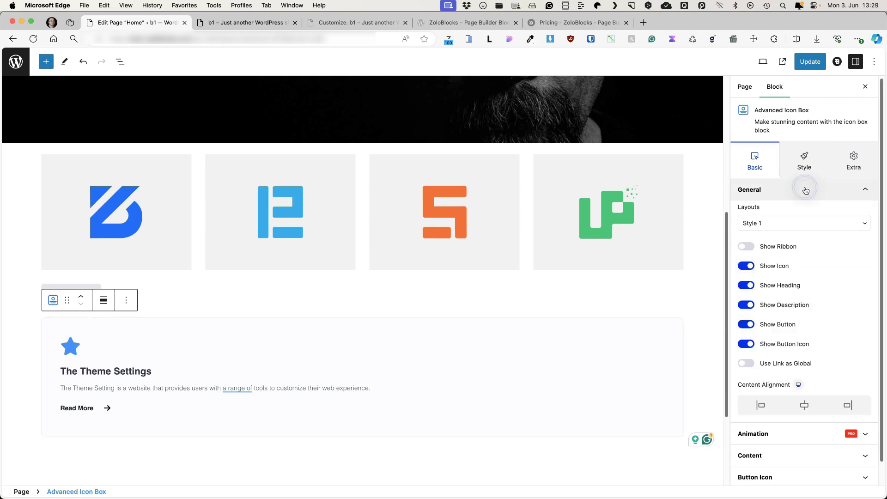
Set the icon box layout to Style 2 after briefly trying Style 3
click(753, 235)
click(751, 235)
click(765, 224)
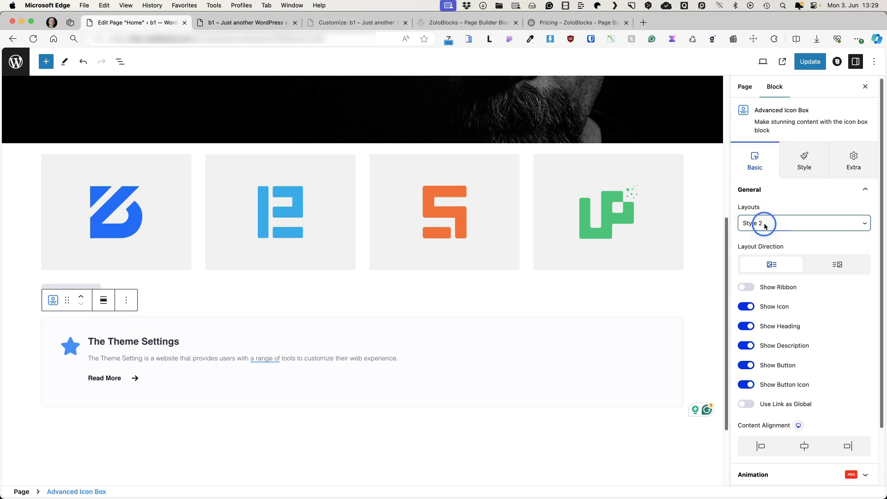
click(753, 234)
scroll(486, 359, down, 7)
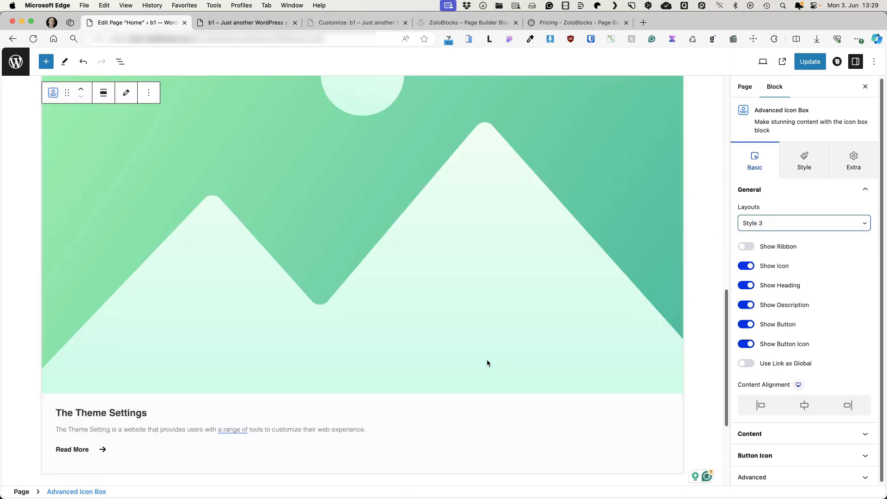
scroll(486, 363, down, 4)
scroll(492, 360, up, 6)
click(769, 218)
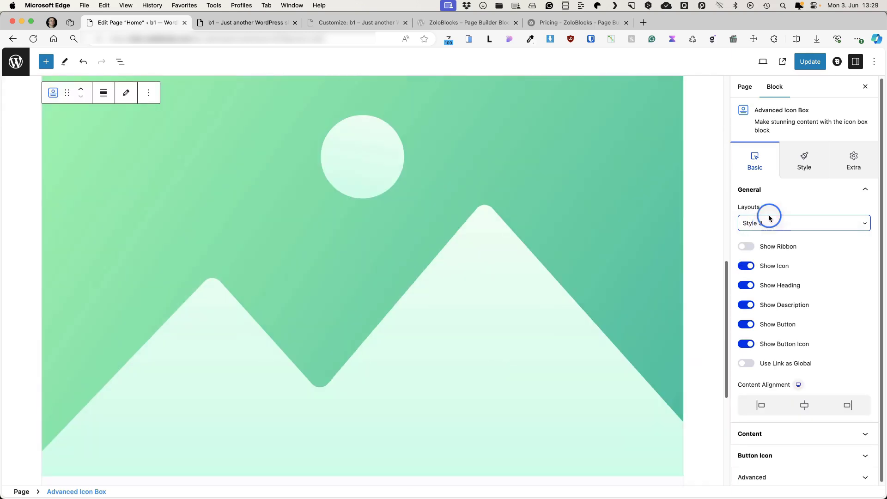
click(767, 223)
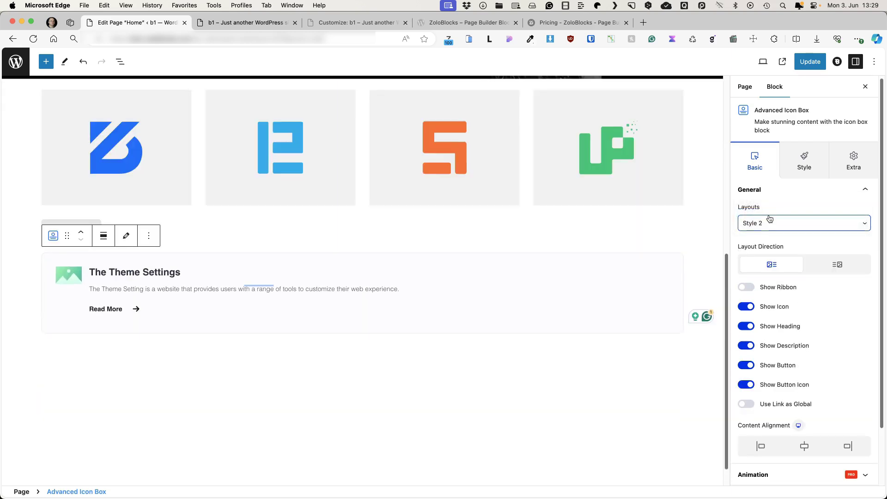
Set the layout direction so the image sits right of the heading
click(769, 265)
click(835, 264)
click(767, 266)
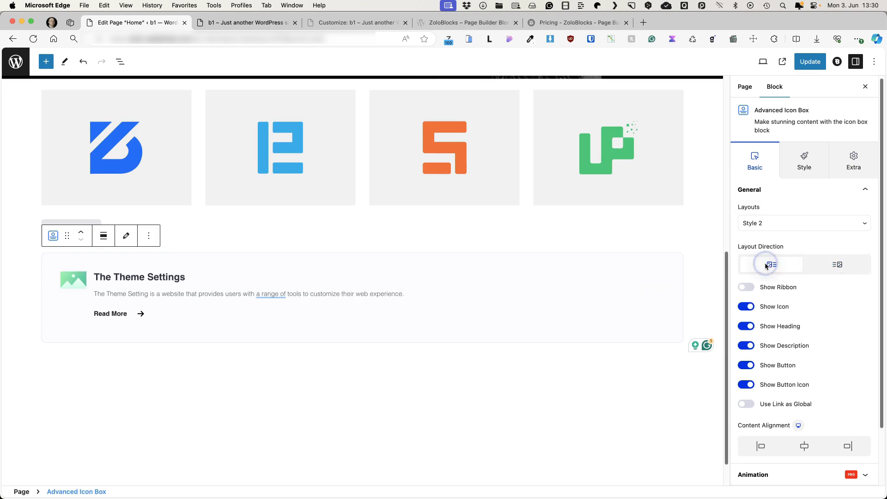
click(835, 264)
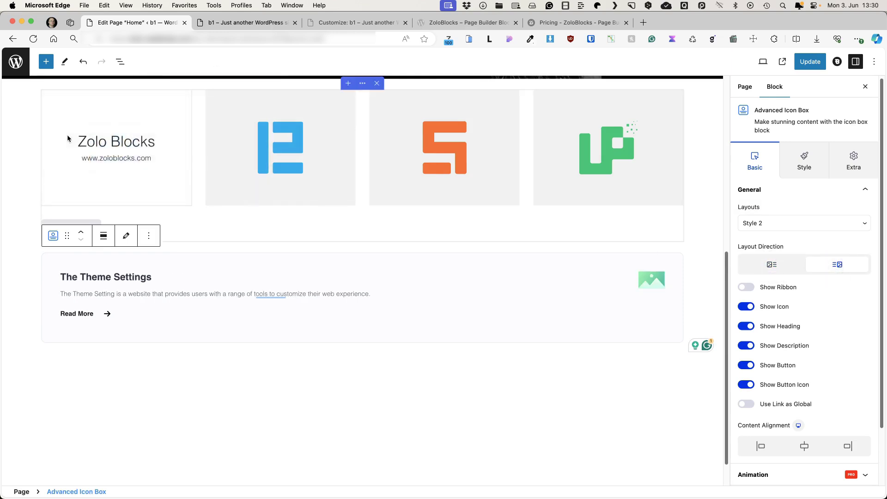
click(45, 62)
Insert an Advanced Image block using the natures-01.jpg mountain photo
mouse_move(96, 244)
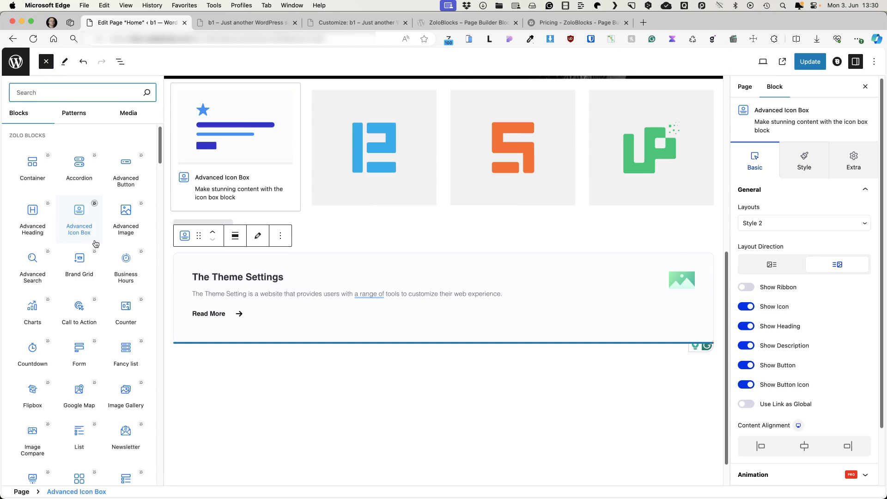
click(125, 213)
click(238, 402)
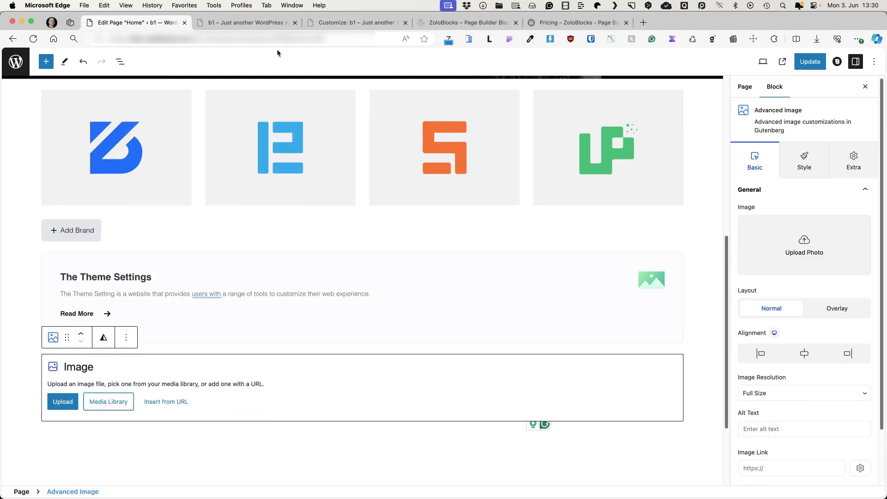
click(54, 158)
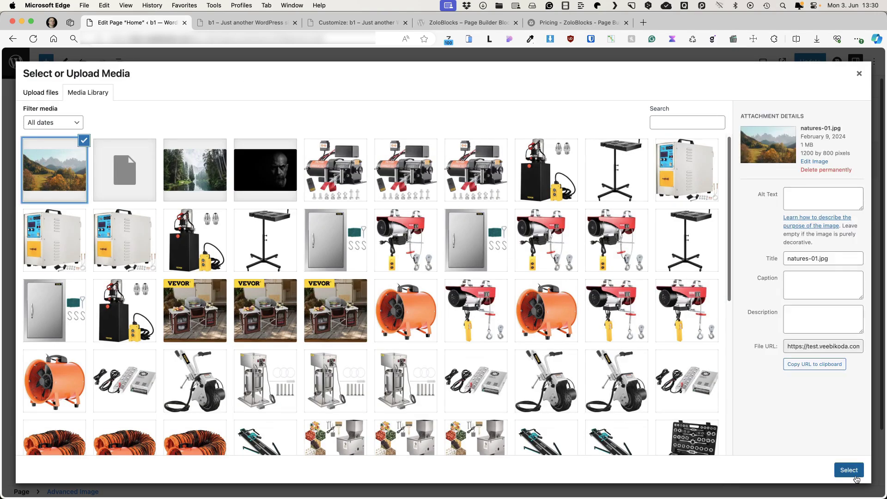
click(848, 470)
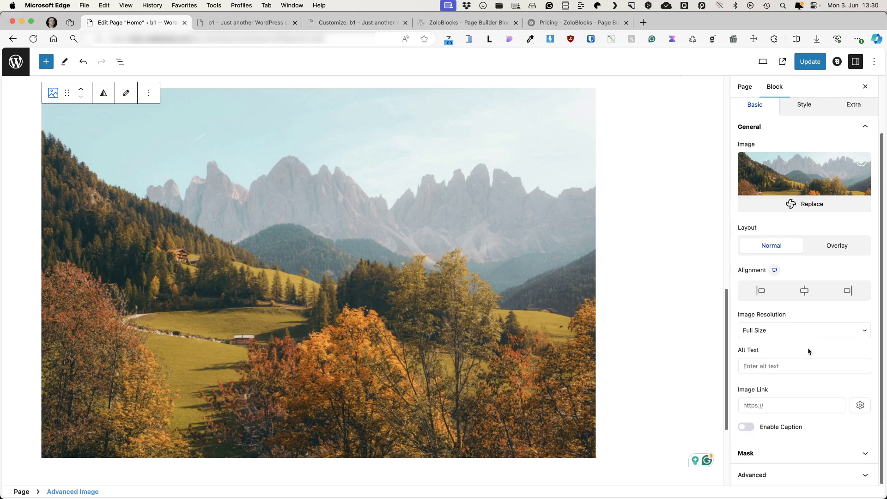
Try the Abstract Brush 1 and Abstract Brush 2 mask shapes on the image
click(772, 453)
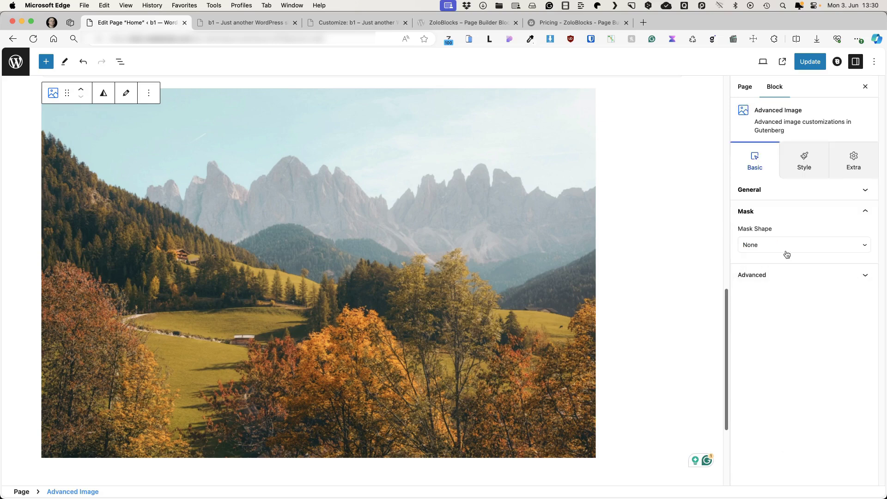
click(763, 248)
click(758, 254)
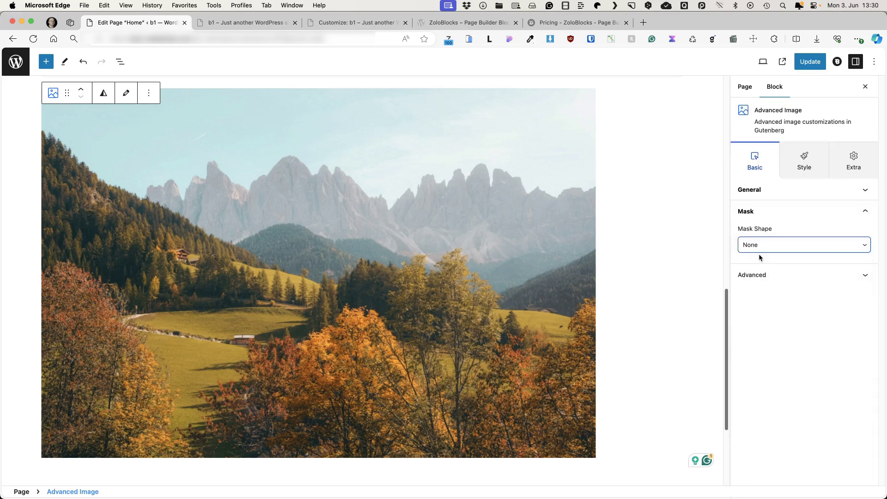
key(Down)
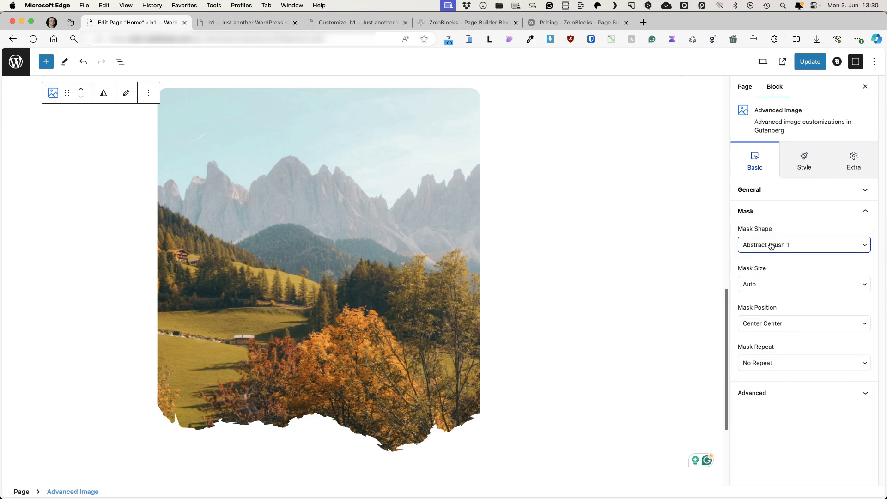
click(763, 250)
click(762, 255)
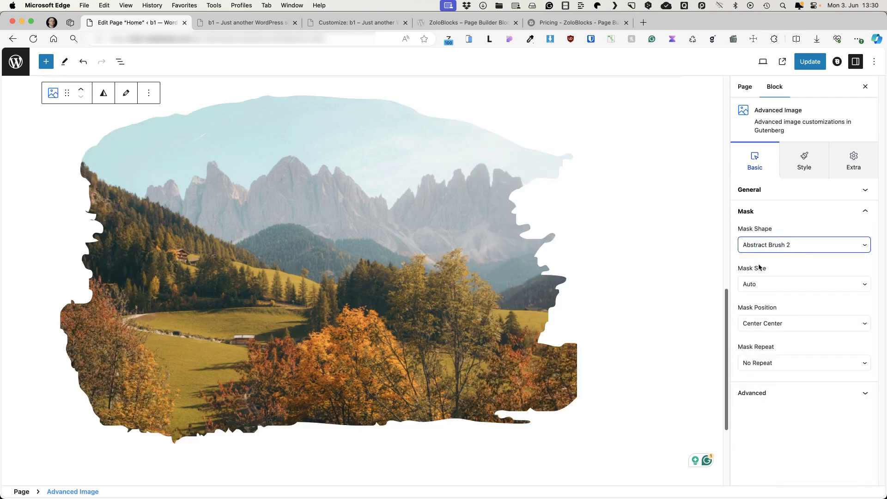
Try the Amorphous Blob and Brush masks, then settle on the Container mask
click(761, 248)
click(759, 266)
click(760, 251)
click(761, 256)
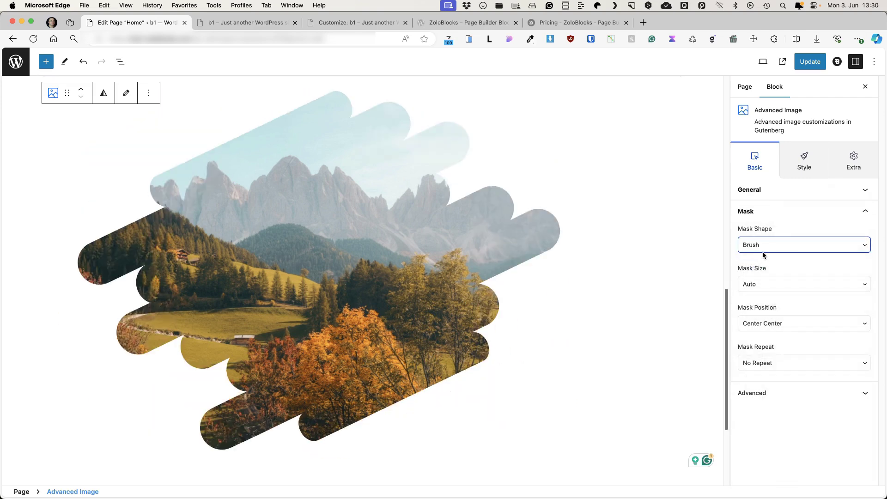
click(766, 246)
click(760, 246)
click(760, 255)
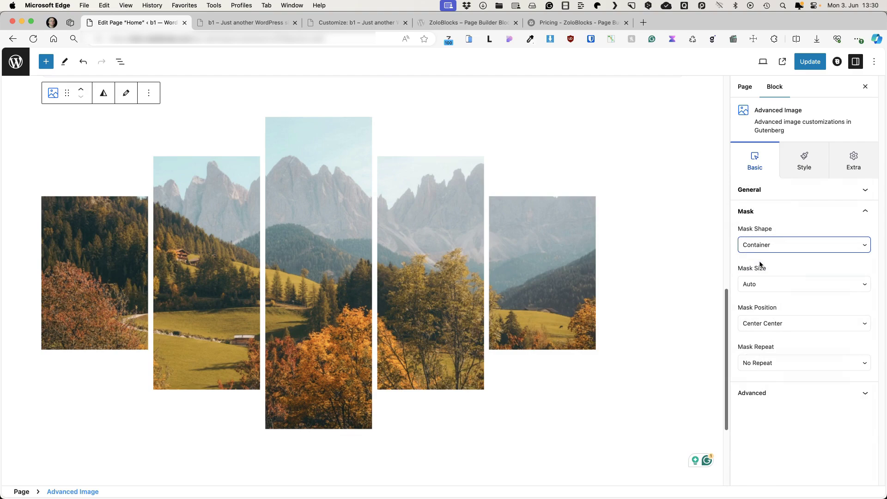
scroll(466, 321, down, 4)
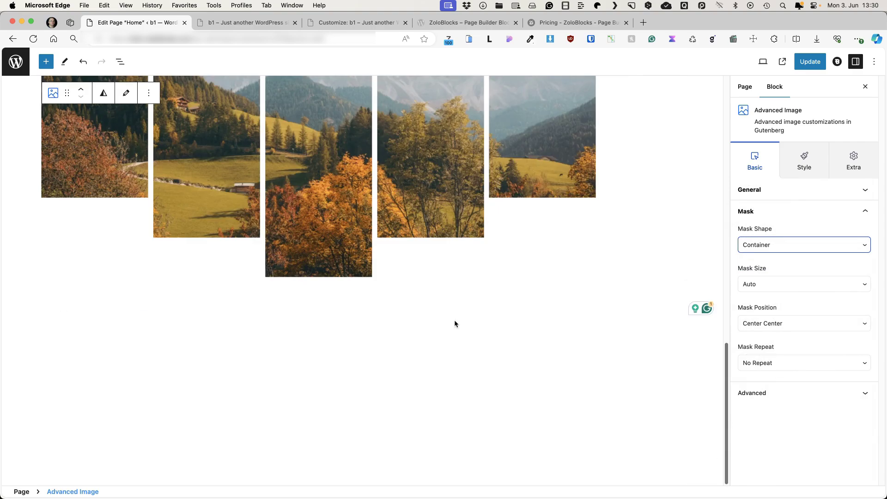
click(46, 62)
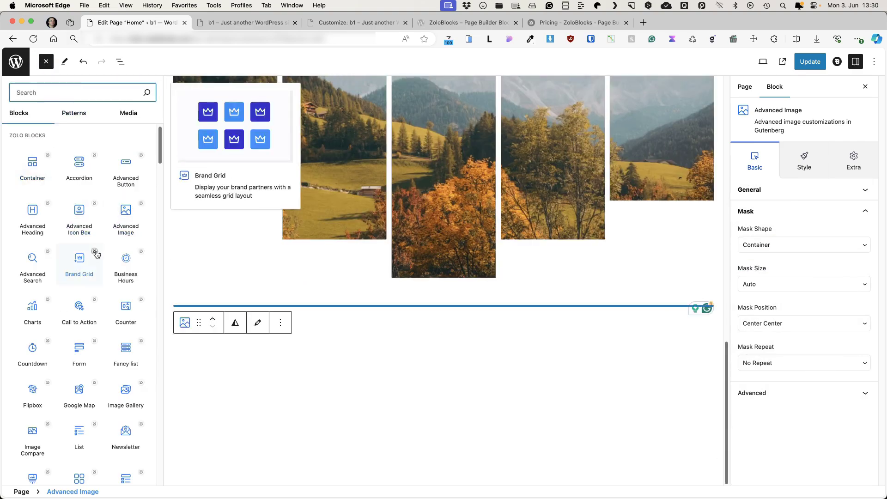
Insert an Image Gallery of interior photos from the media library, set to four columns
click(129, 407)
click(258, 289)
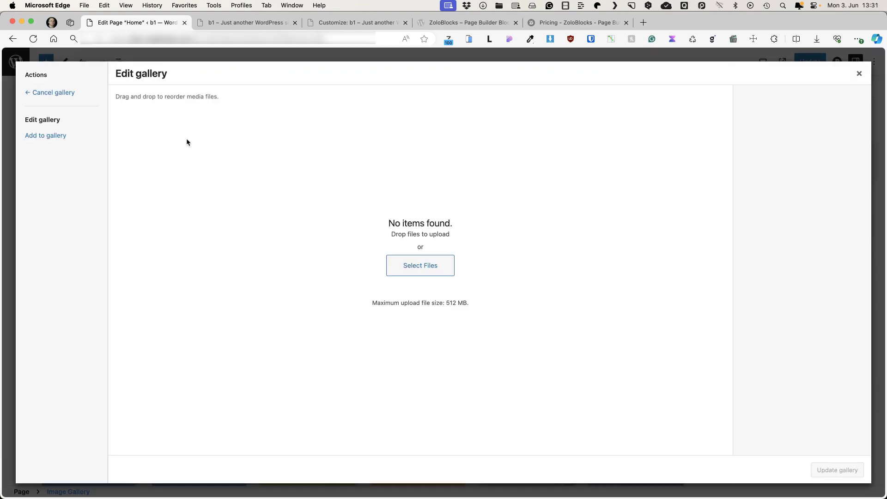
click(46, 136)
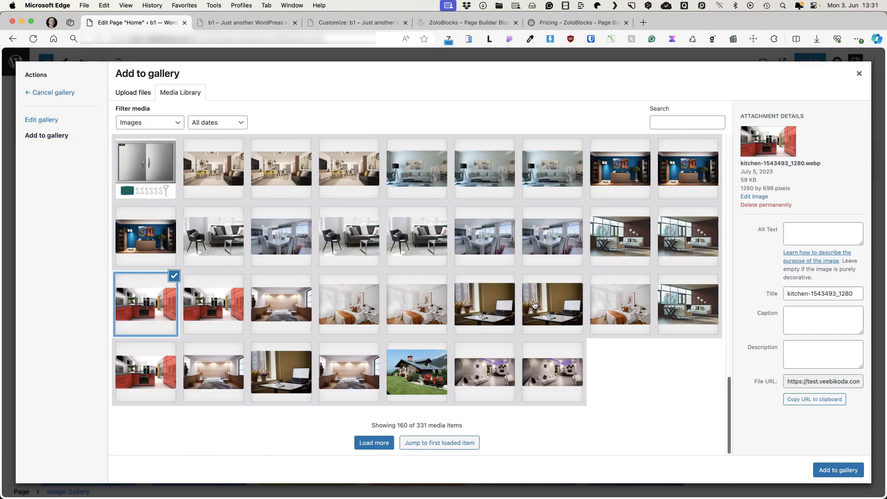
shift+click(538, 307)
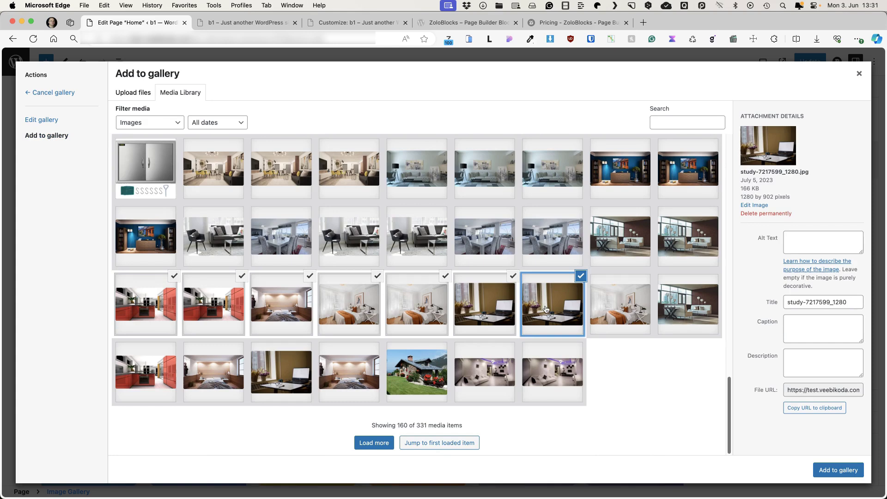
click(837, 470)
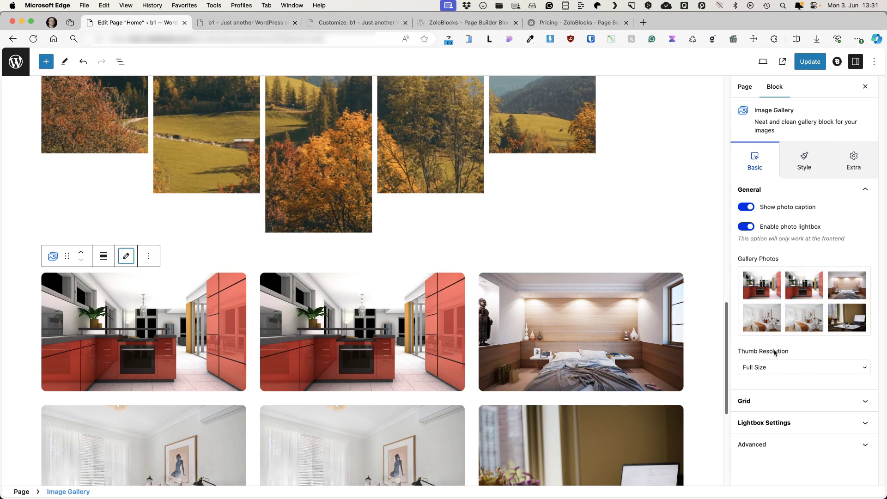
click(762, 400)
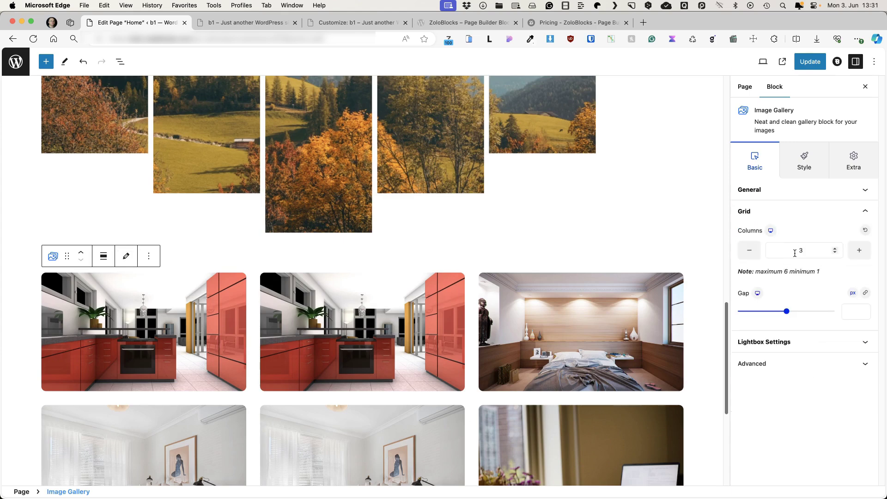
click(854, 252)
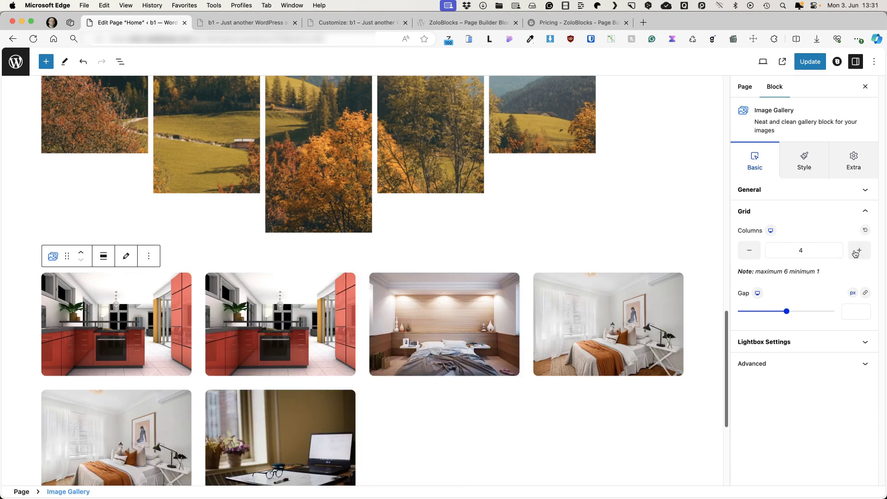
Review the gallery's Lightbox, Style and Extra settings, then update the Home page
click(813, 343)
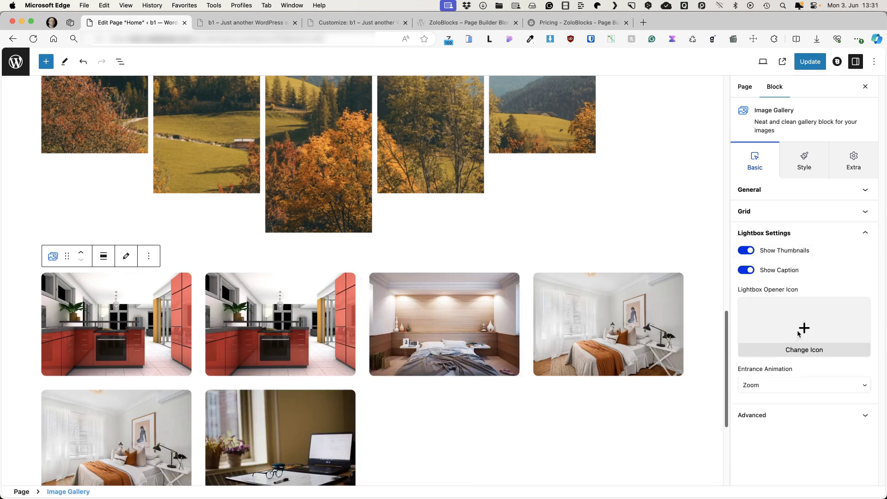
click(797, 171)
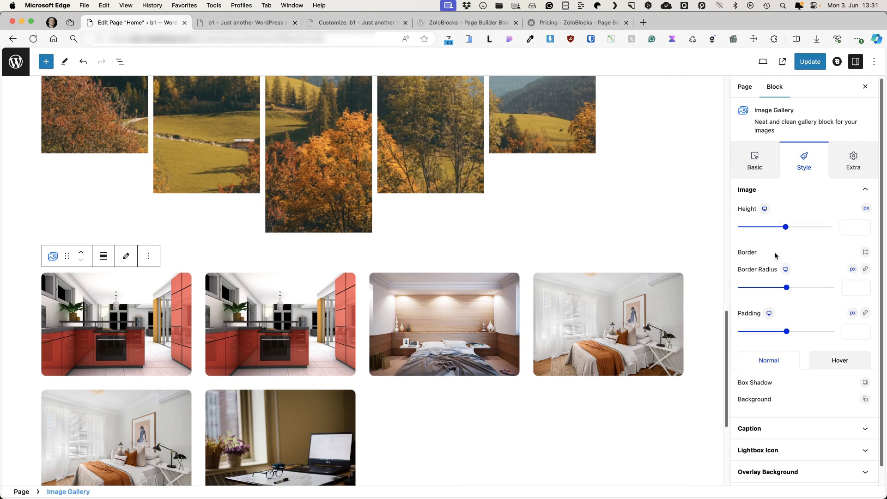
click(845, 288)
click(785, 450)
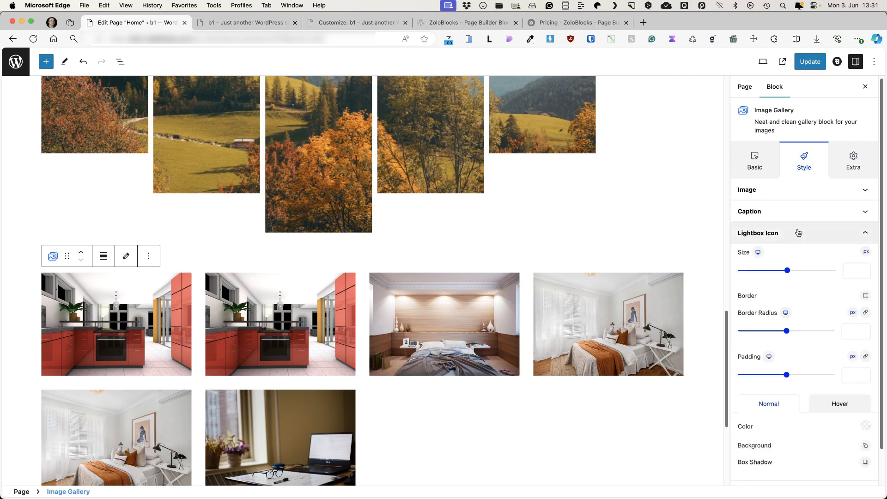
scroll(788, 297, down, 2)
scroll(787, 298, up, 2)
click(861, 156)
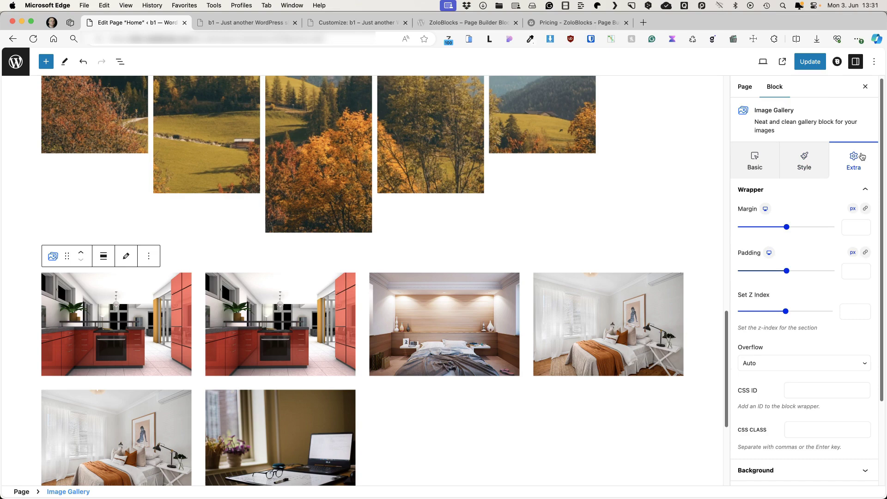
click(803, 61)
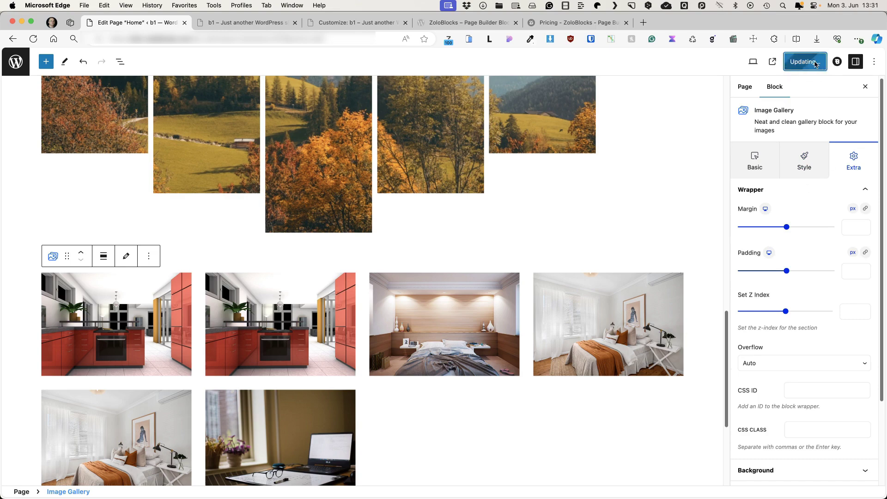
click(781, 62)
scroll(314, 215, down, 15)
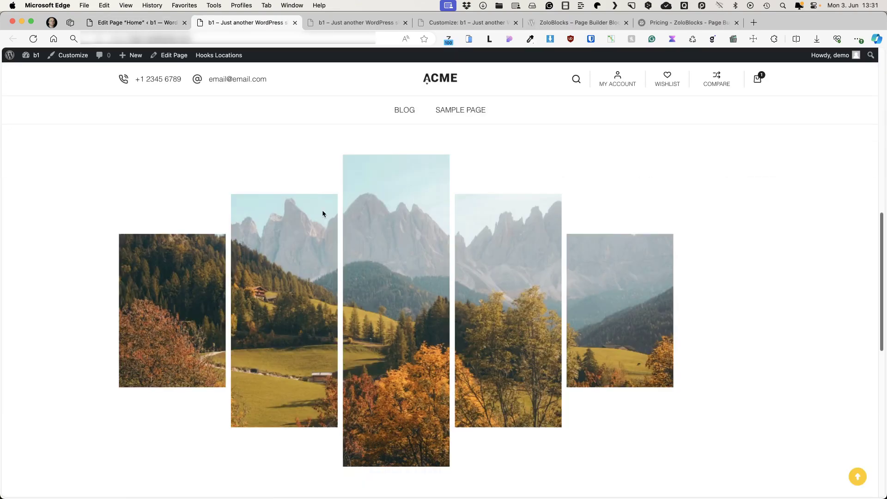
scroll(322, 213, down, 10)
click(271, 265)
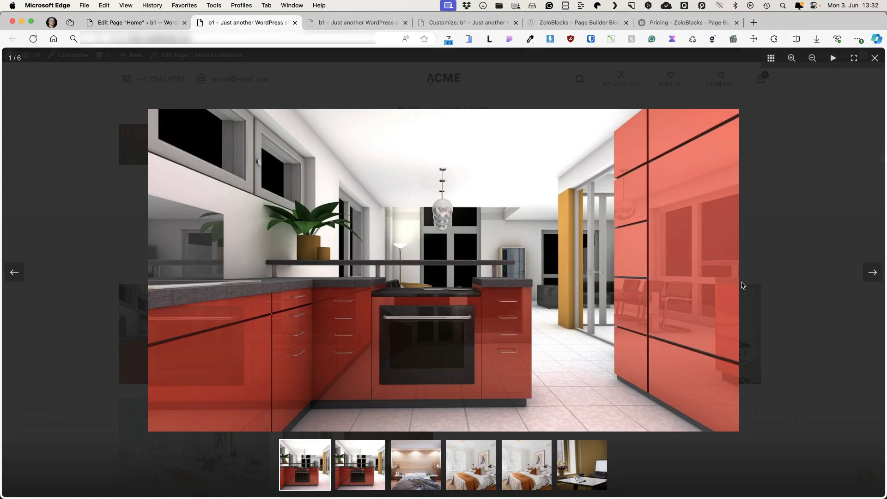
click(425, 460)
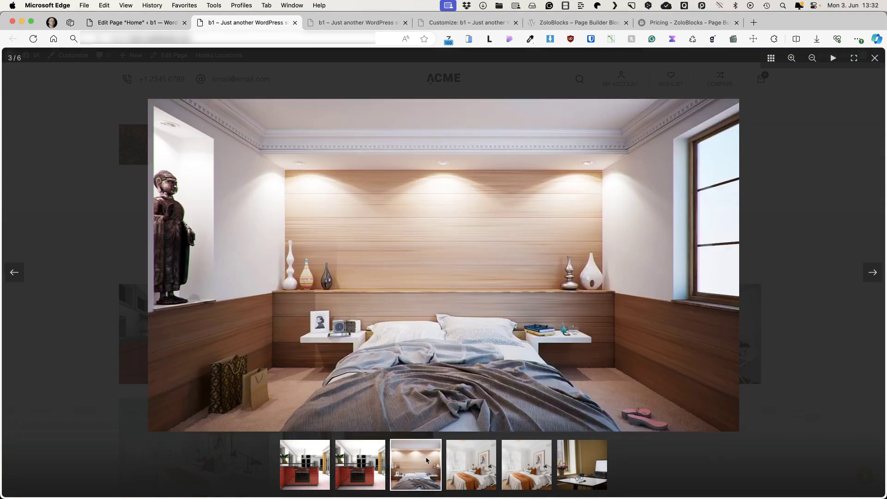
click(489, 462)
click(537, 457)
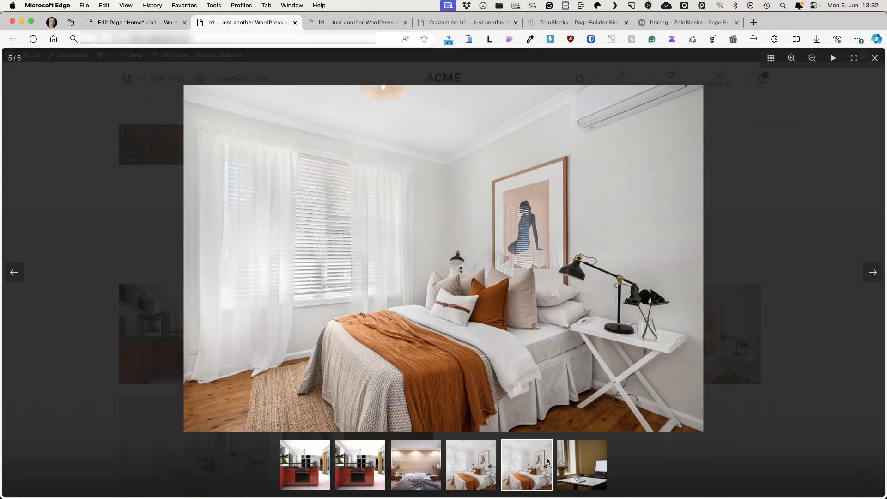
click(581, 460)
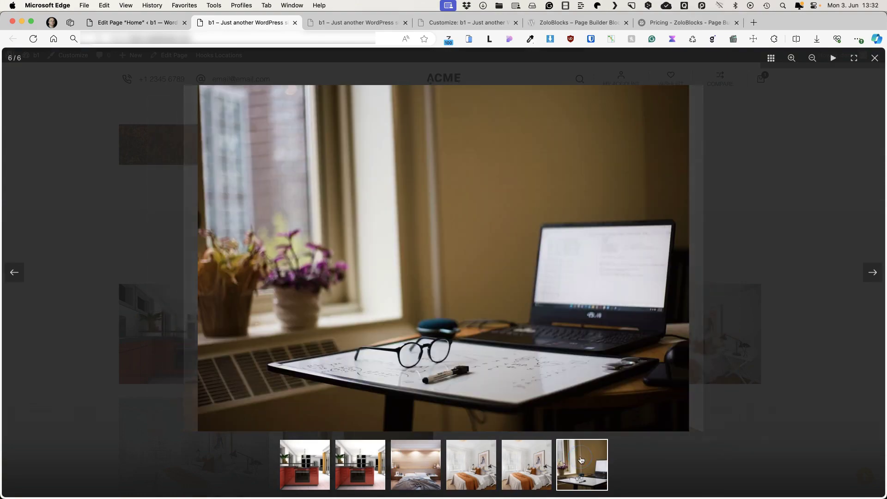
click(871, 58)
click(137, 23)
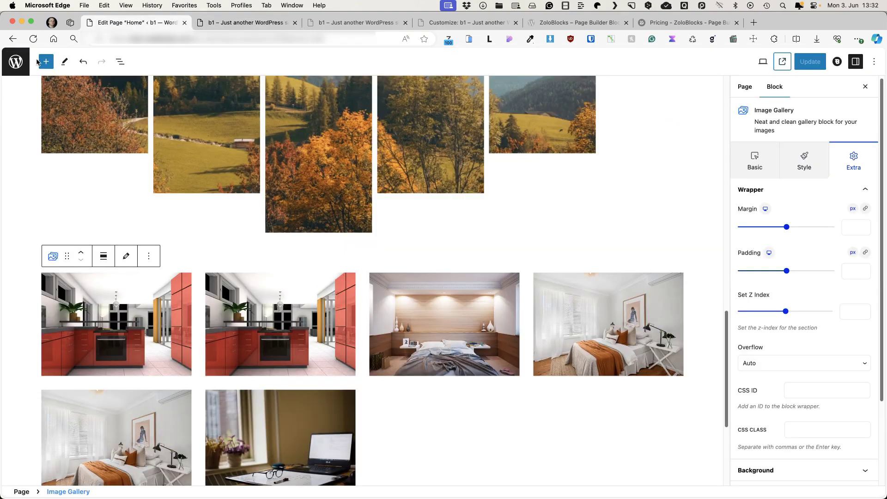
Add a Flipbox block, then an Image Compare block below the gallery
click(39, 62)
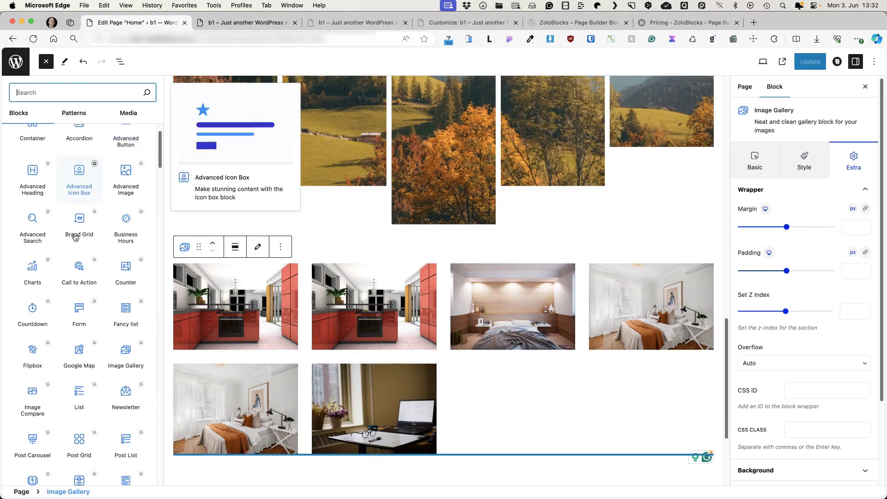
scroll(75, 237, down, 3)
click(33, 290)
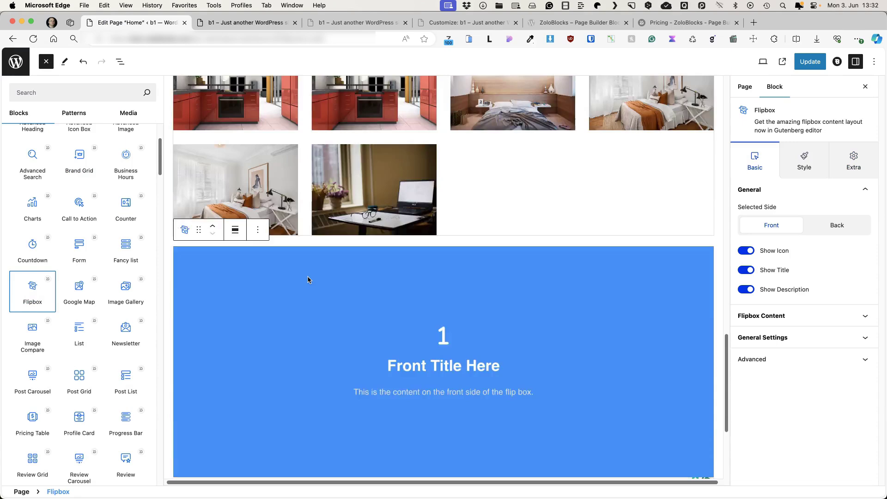
scroll(307, 278, down, 3)
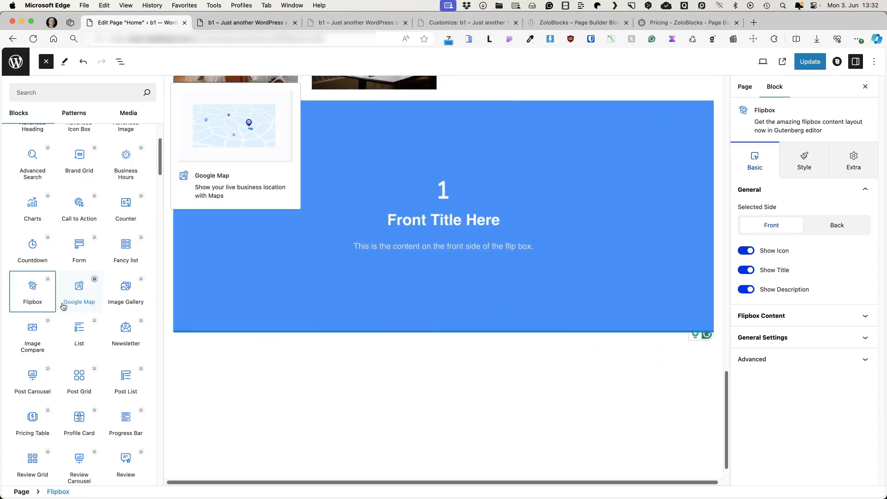
click(38, 327)
Set the forest photo as the Before image and the autumn mountain photo as After
click(245, 170)
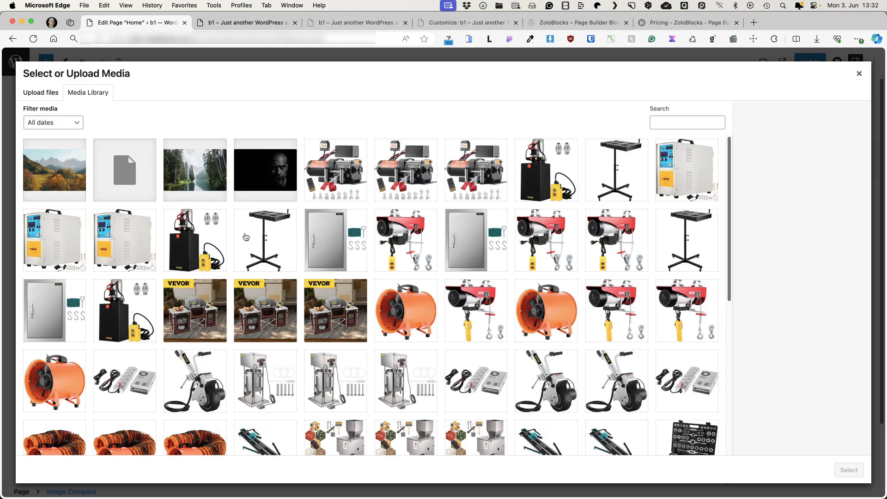
click(194, 166)
click(848, 470)
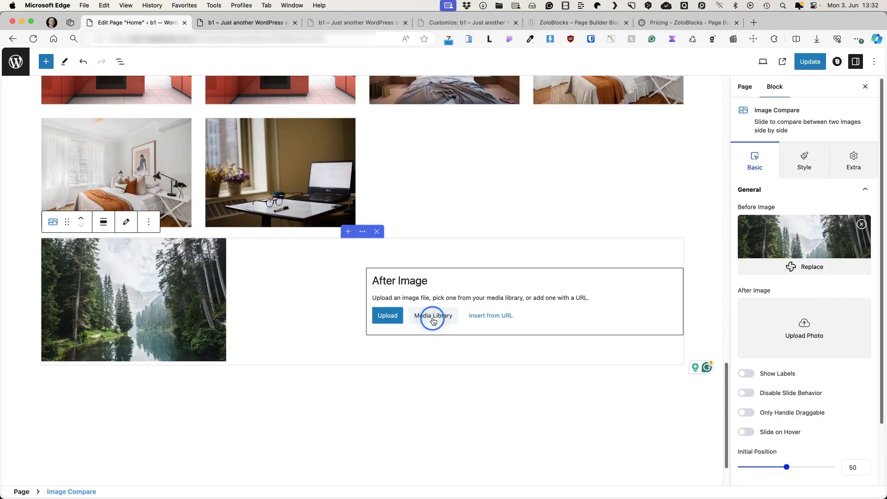
click(432, 316)
click(65, 152)
click(848, 469)
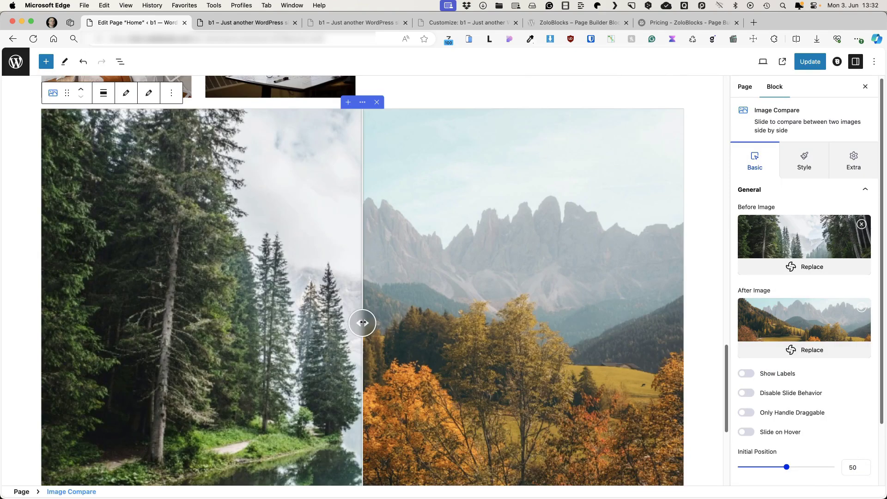
drag(362, 321, 382, 322)
Set the Image Compare initial position to 52 and its direction to Horizontal
scroll(646, 287, down, 2)
scroll(840, 280, down, 3)
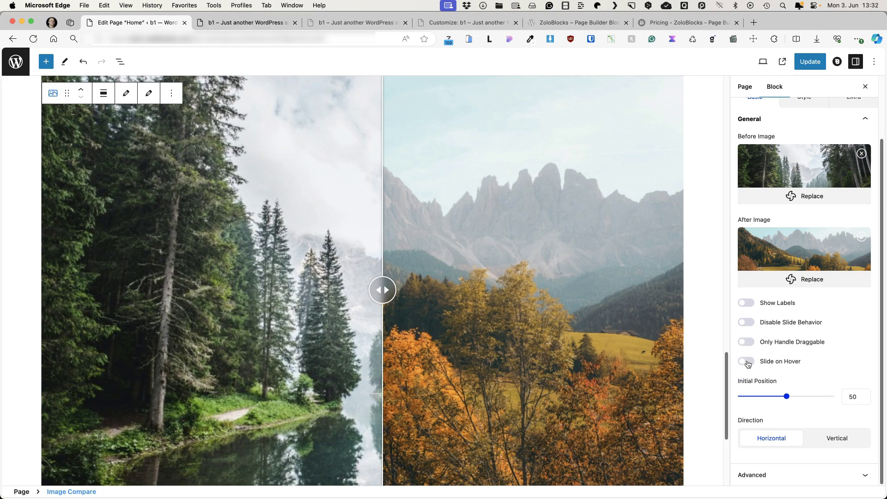
mouse_move(783, 397)
mouse_down()
mouse_move(811, 395)
mouse_move(758, 401)
mouse_move(812, 400)
mouse_move(758, 403)
mouse_move(811, 400)
mouse_move(770, 400)
mouse_move(788, 398)
mouse_up()
click(836, 437)
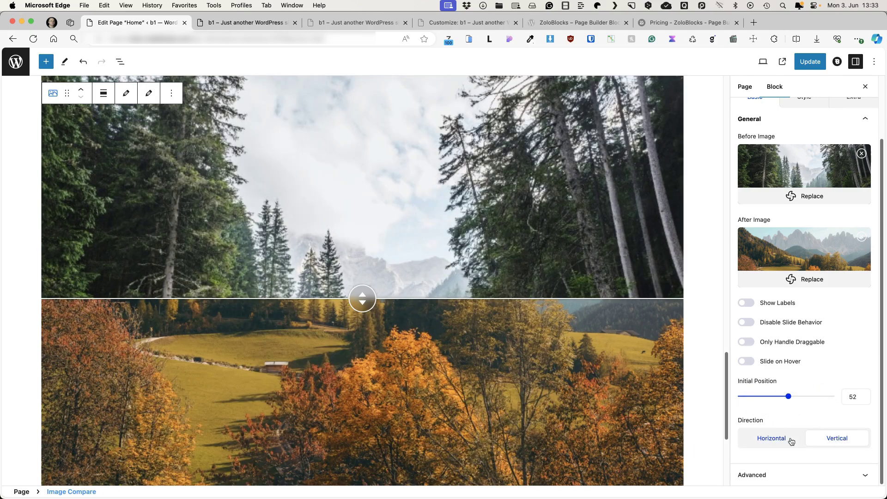
click(774, 441)
click(835, 439)
click(751, 442)
scroll(170, 185, up, 3)
Remove the Image Compare block from below the gallery
click(170, 185)
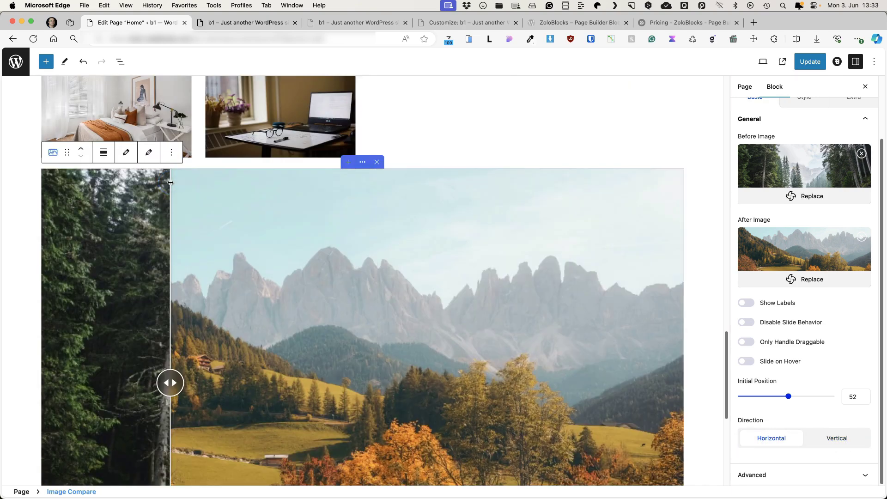
key(XF86AudioLowerVolume)
click(376, 162)
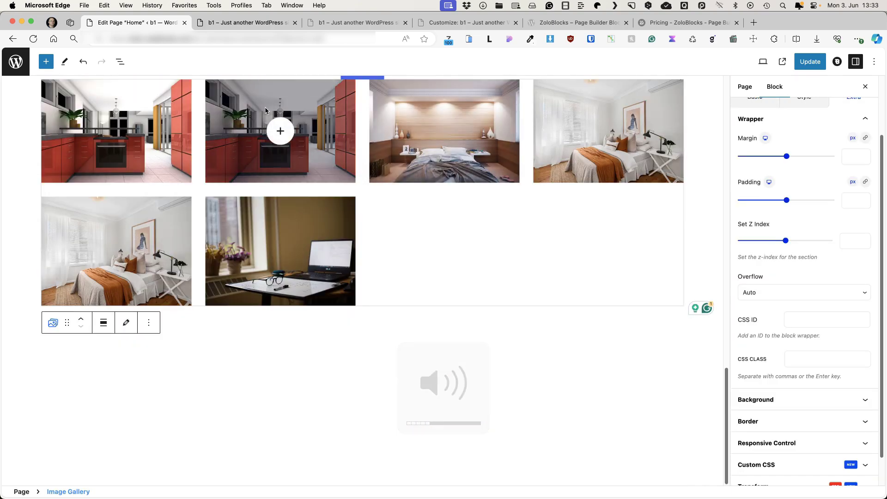
Open the block library and browse the ZoloBlocks list, previewing Post List
click(45, 61)
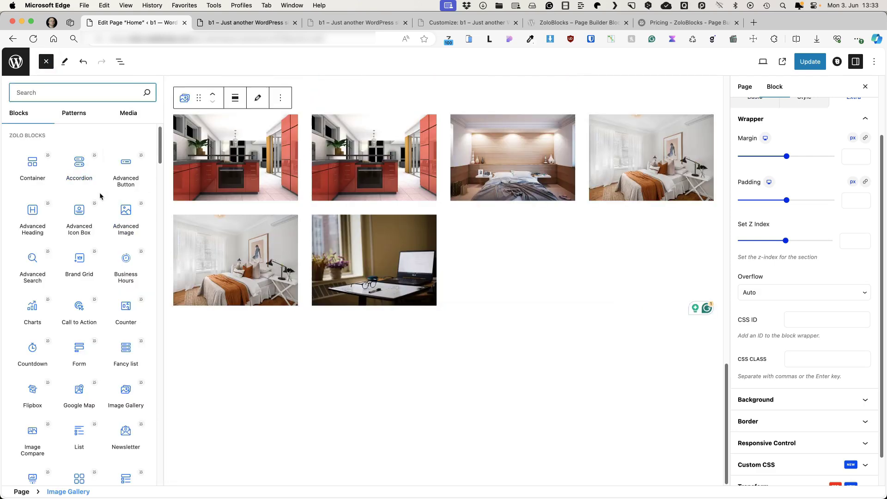
scroll(64, 210, down, 5)
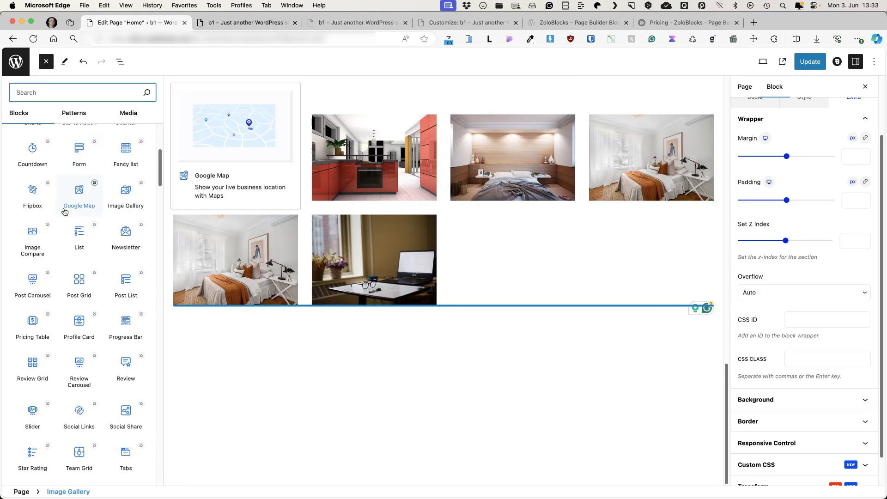
mouse_move(35, 285)
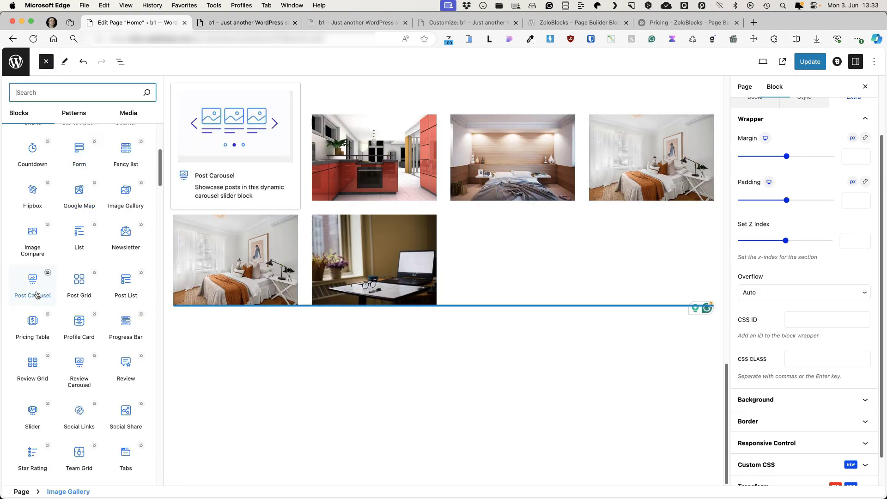
mouse_move(92, 288)
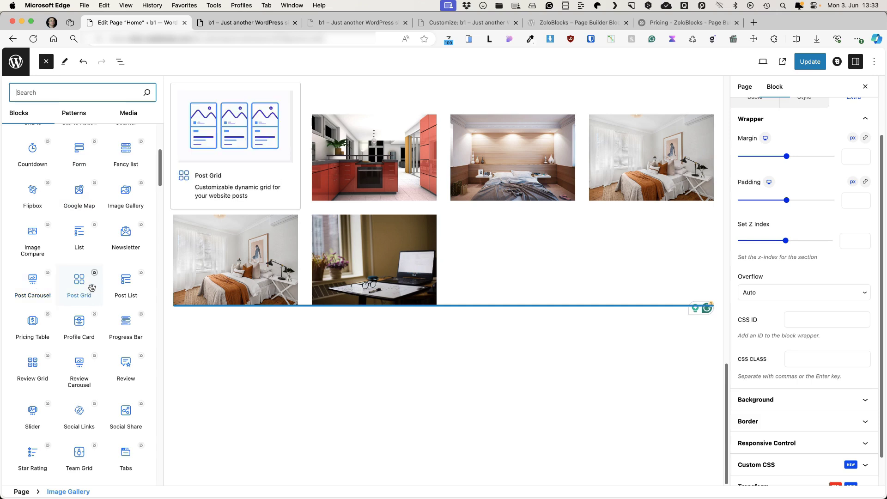
mouse_move(137, 288)
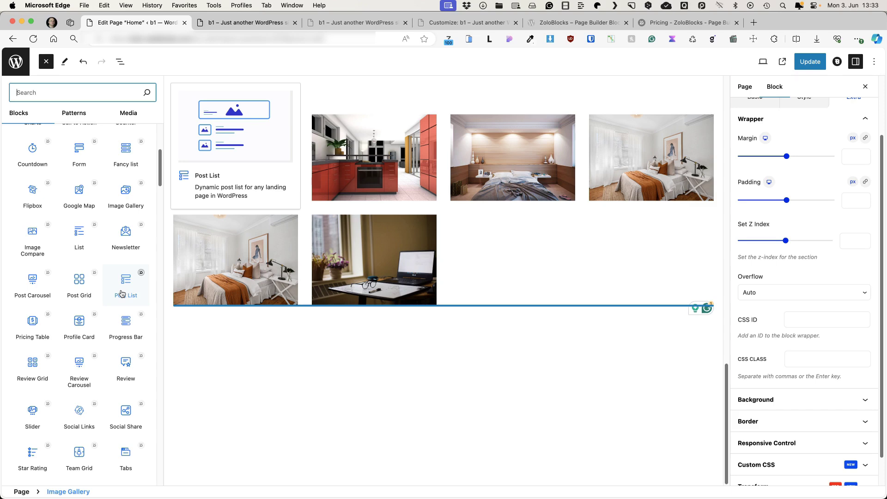
Add a Post List block below the gallery and close the block library
click(122, 293)
scroll(344, 254, down, 5)
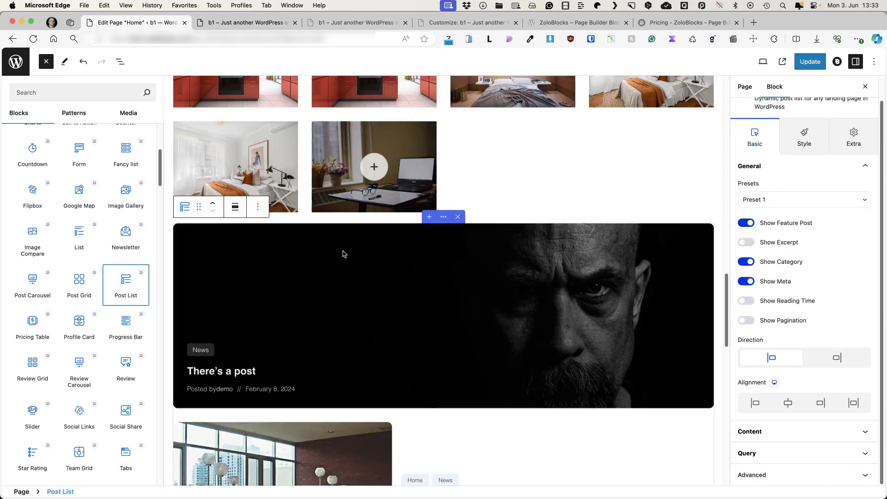
scroll(346, 252, down, 2)
click(346, 251)
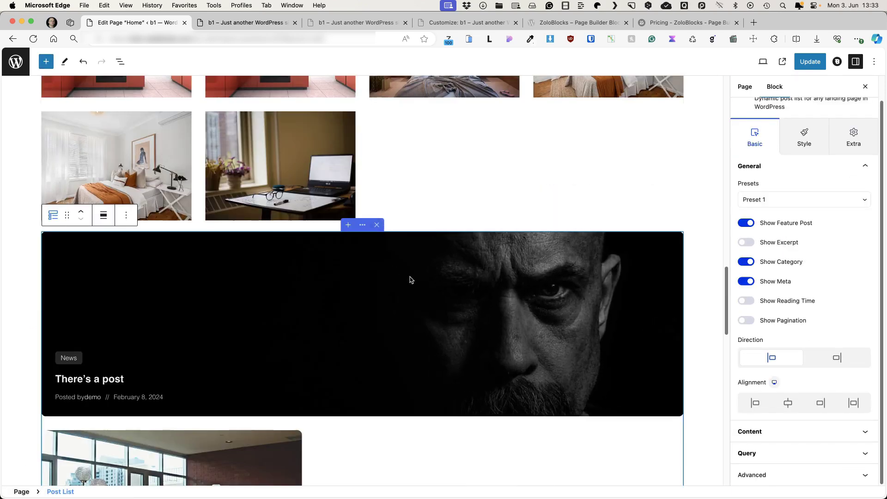
scroll(410, 279, down, 7)
scroll(307, 284, down, 10)
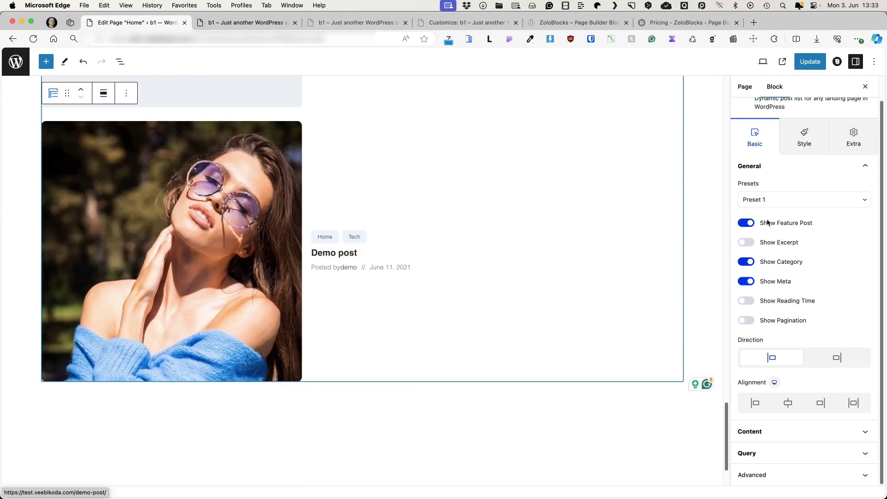
Set the Post List to Preset 3 with Show Excerpt and Show Reading Time on
click(792, 198)
click(757, 210)
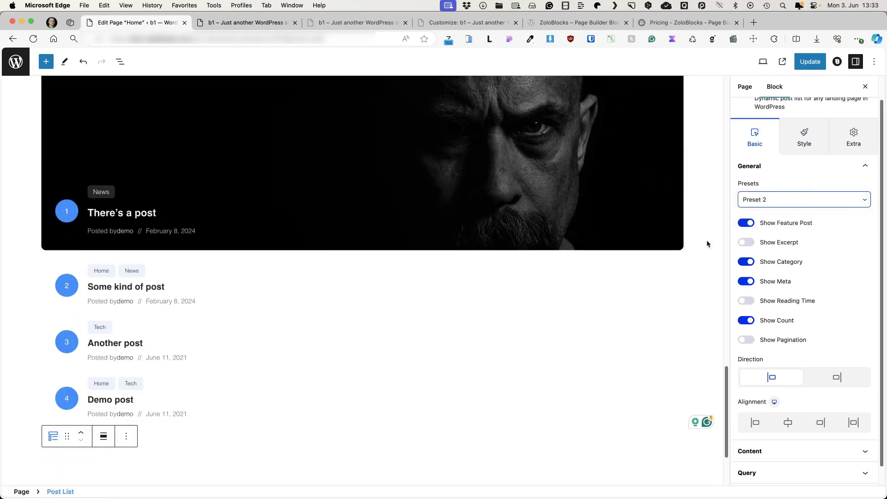
click(788, 202)
click(772, 211)
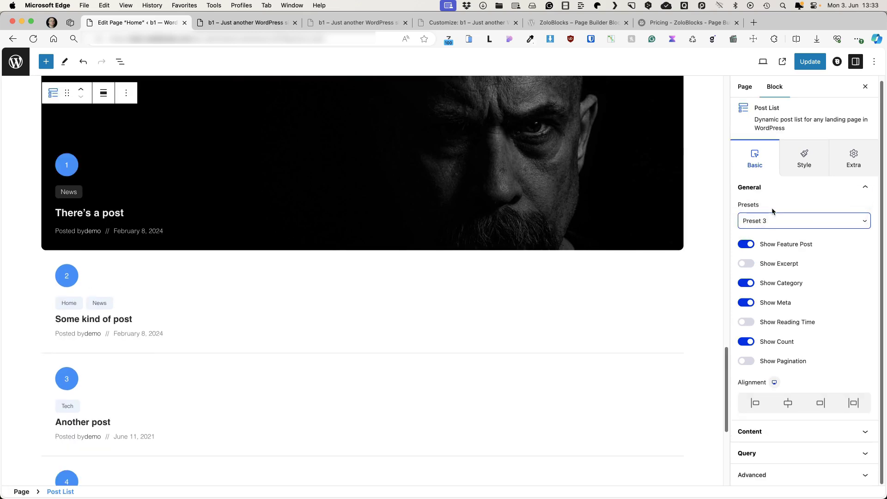
click(744, 263)
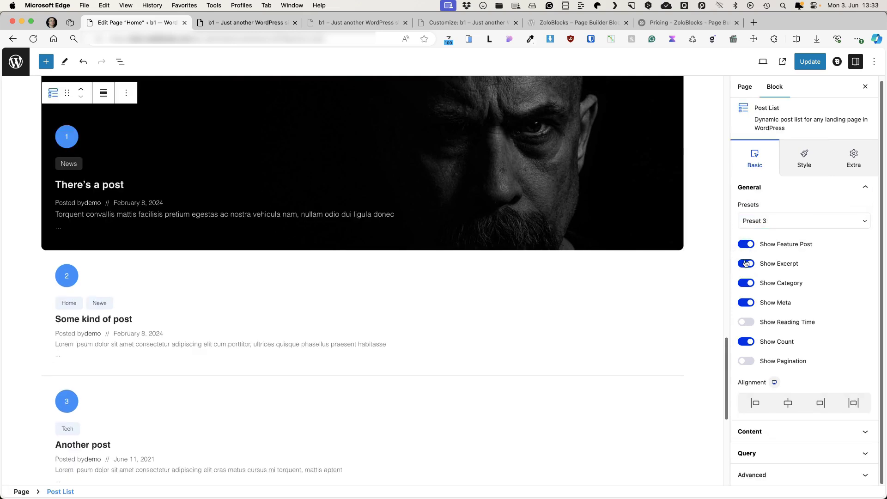
click(747, 322)
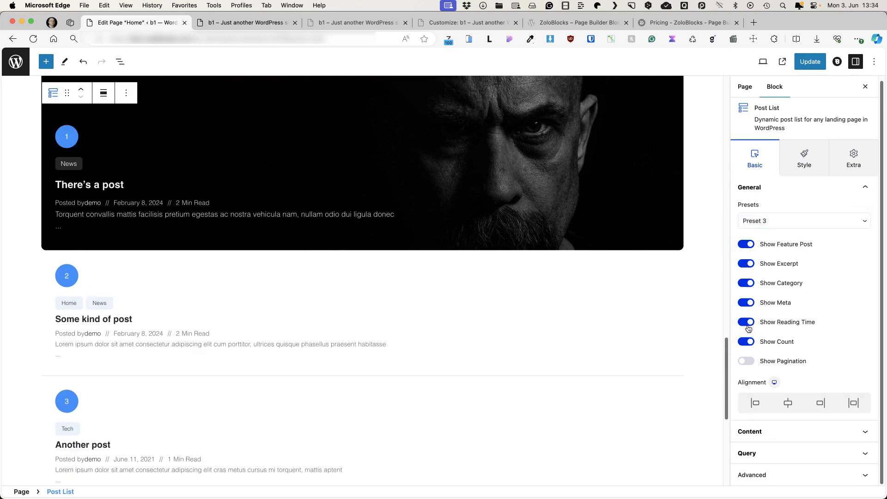
click(745, 360)
click(745, 360)
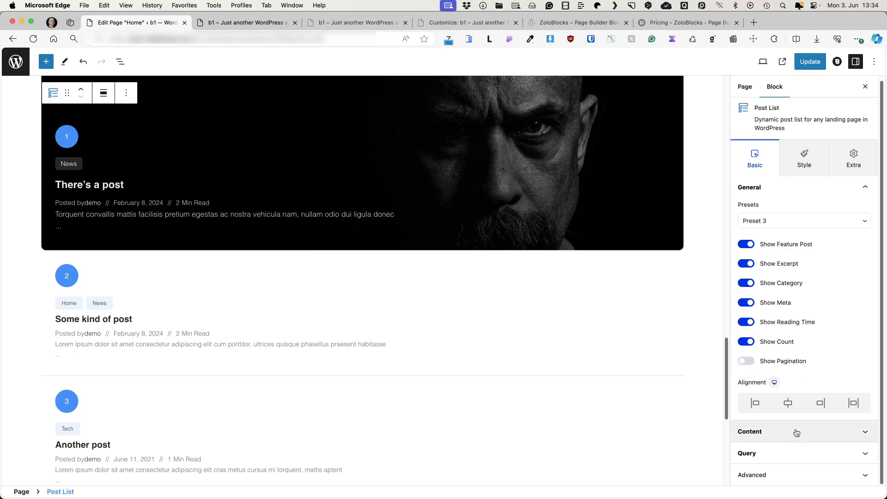
Expand the Post List's Query settings, check the post source options, then reselect the gallery
click(773, 453)
scroll(785, 277, down, 2)
scroll(766, 188, up, 1)
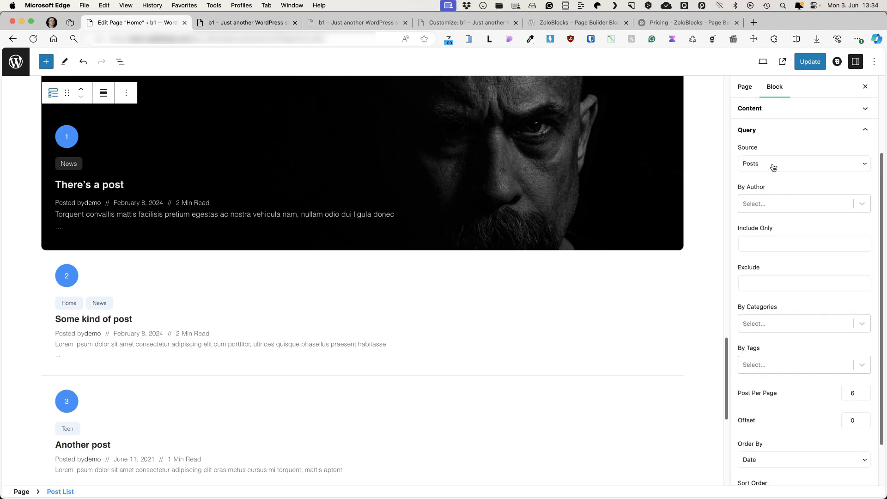
click(773, 167)
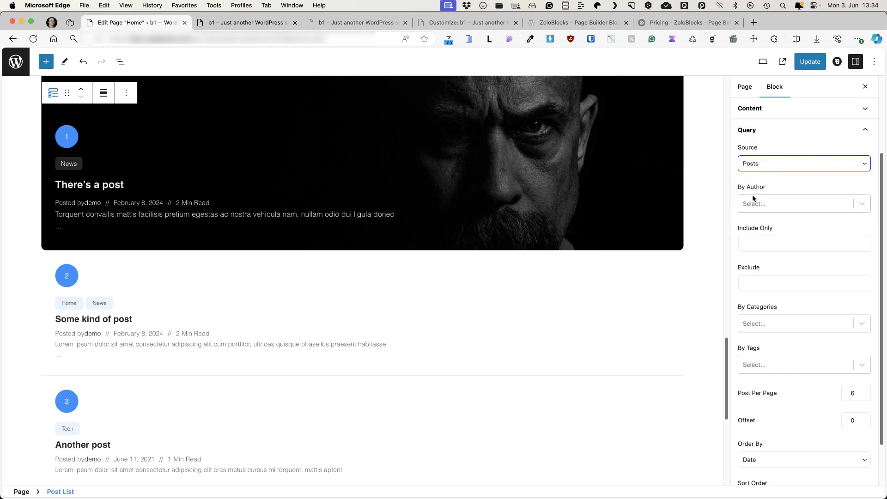
scroll(376, 139, up, 5)
click(377, 92)
Insert a Post Grid block below the image gallery
click(47, 62)
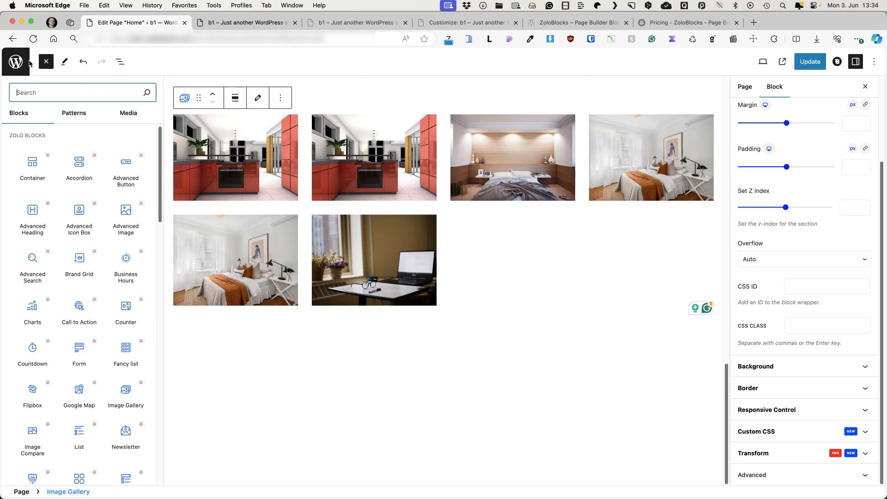
scroll(79, 277, down, 5)
click(79, 277)
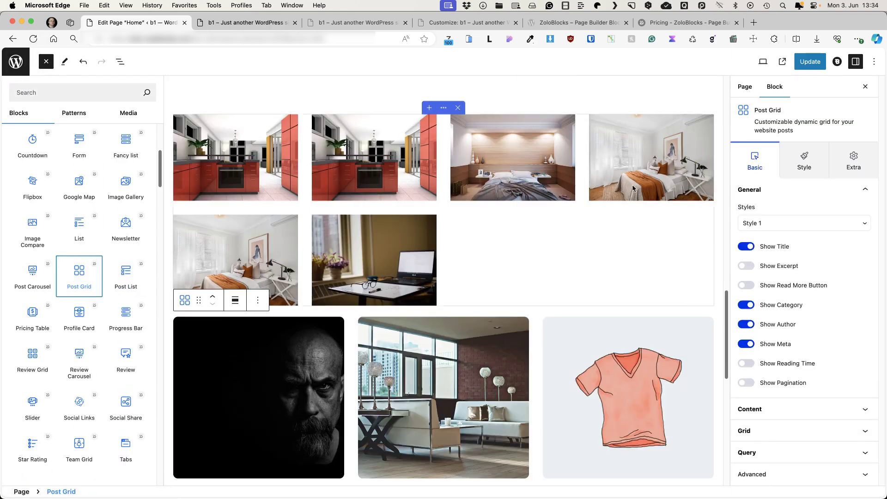
scroll(547, 287, down, 1)
Try Post Grid Styles 1–4, keep Style 2, and open the Grid and Query panels
click(803, 223)
click(760, 233)
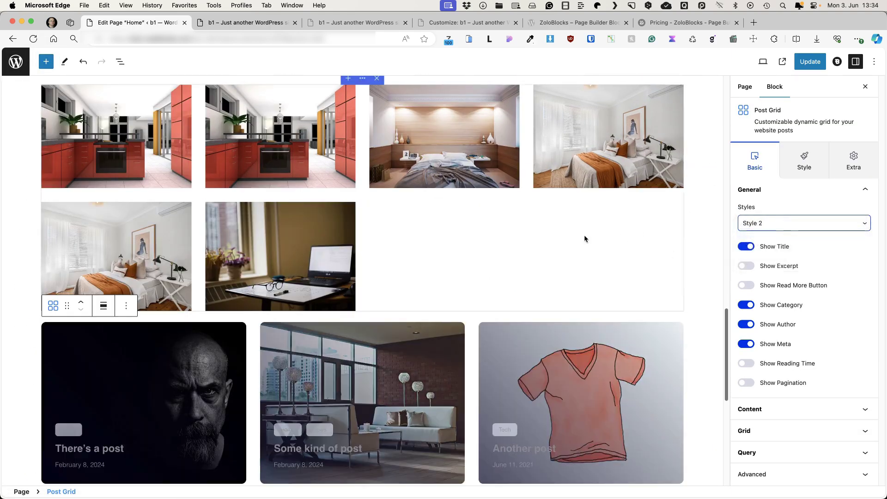
scroll(584, 238, down, 4)
click(757, 234)
click(758, 233)
click(758, 232)
click(759, 232)
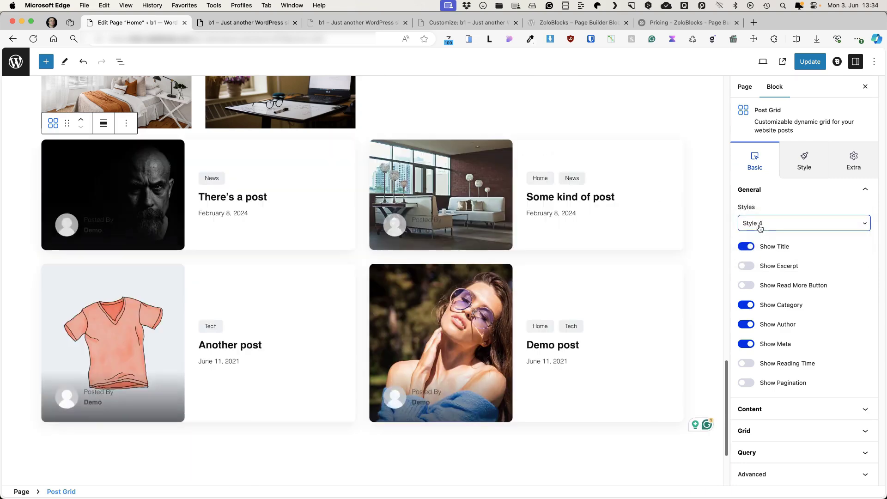
click(761, 226)
click(761, 226)
click(754, 192)
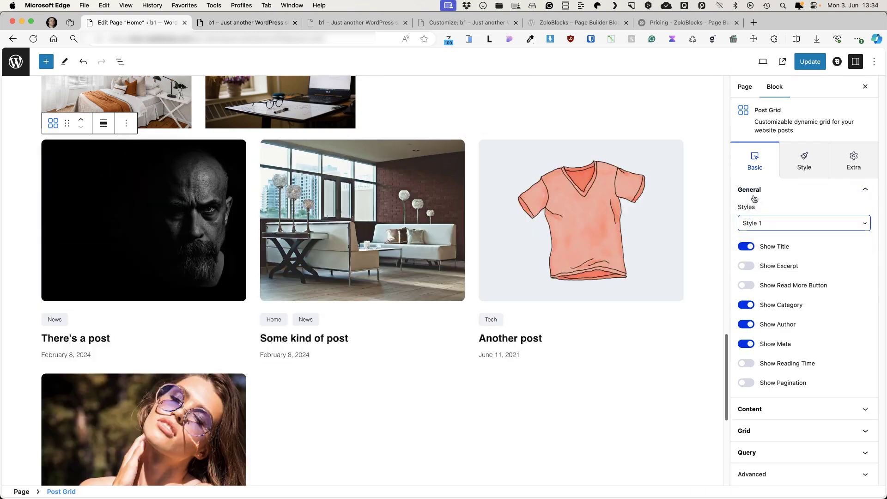
click(751, 231)
click(773, 232)
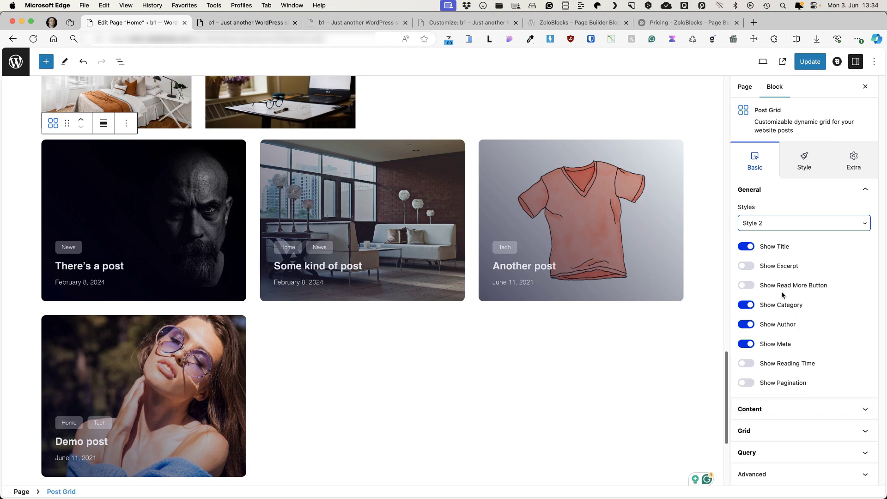
click(762, 433)
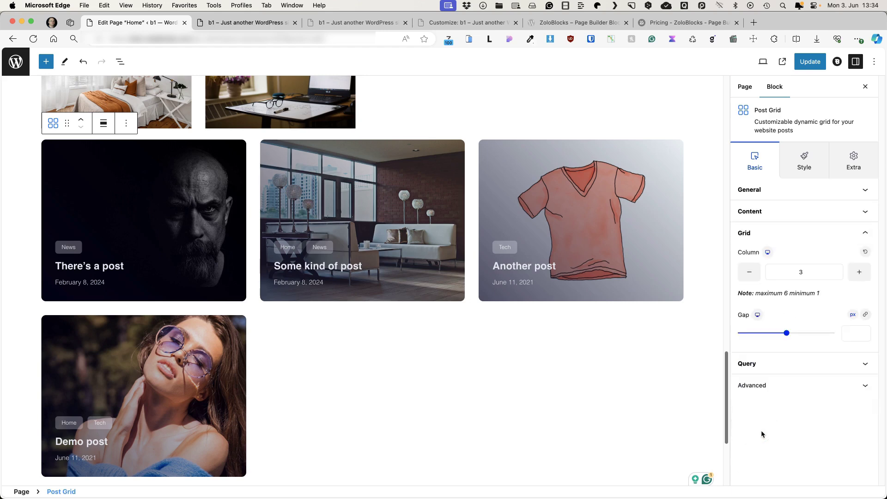
click(804, 364)
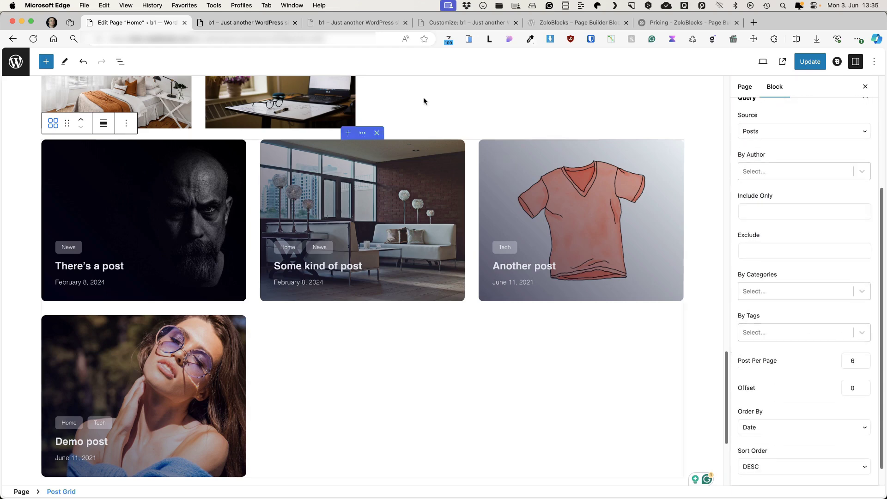
Insert a Tabs block below the gallery and set its Layout Type to Vertical
click(414, 97)
click(46, 61)
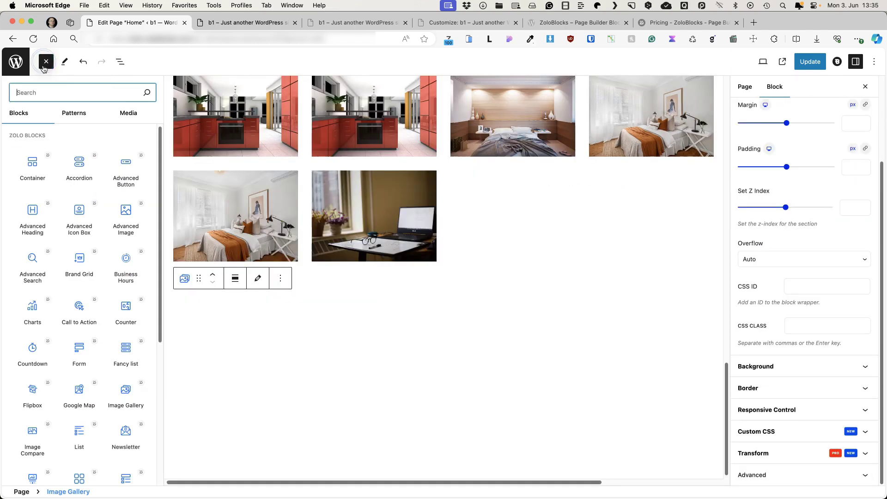
mouse_move(92, 219)
scroll(92, 219, down, 7)
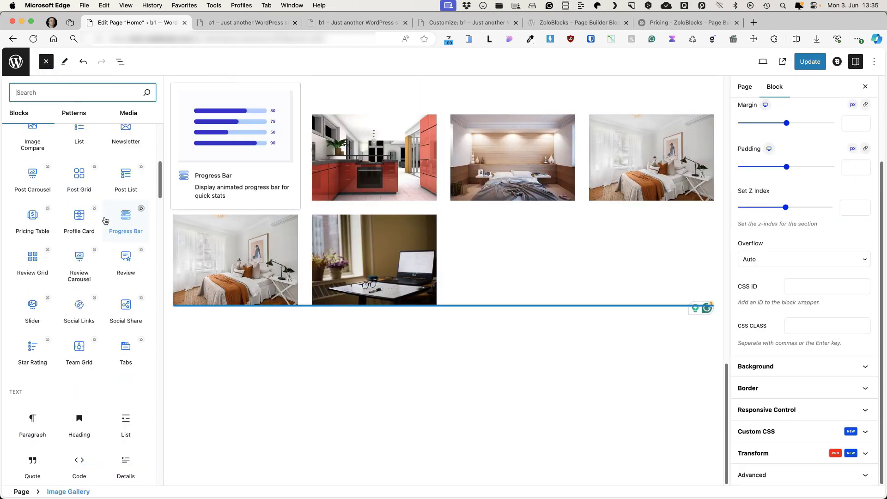
click(122, 350)
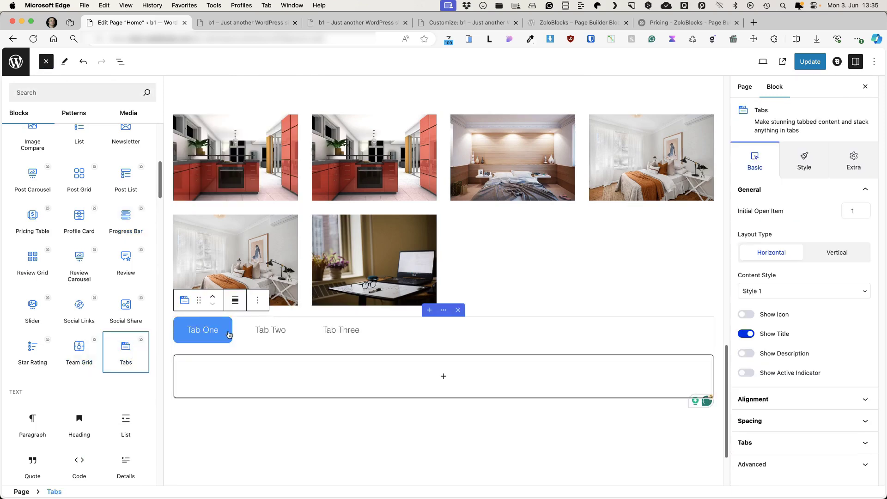
click(841, 253)
click(767, 253)
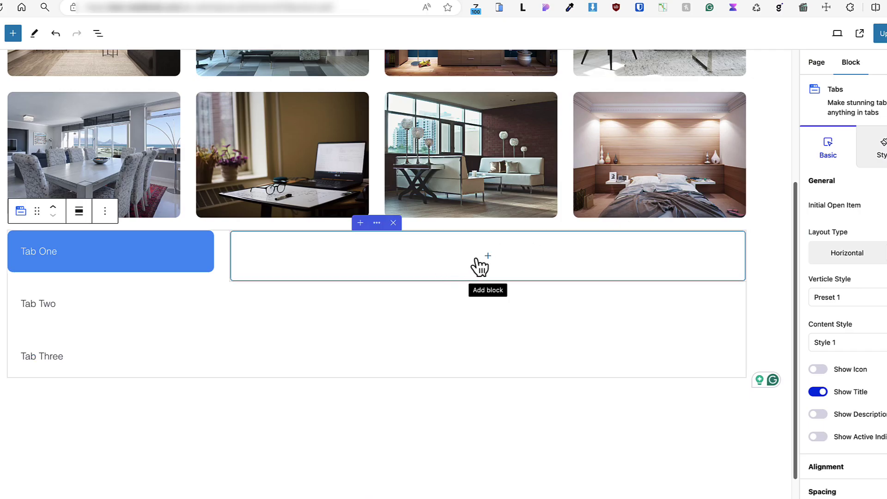
scroll(489, 267, up, 5)
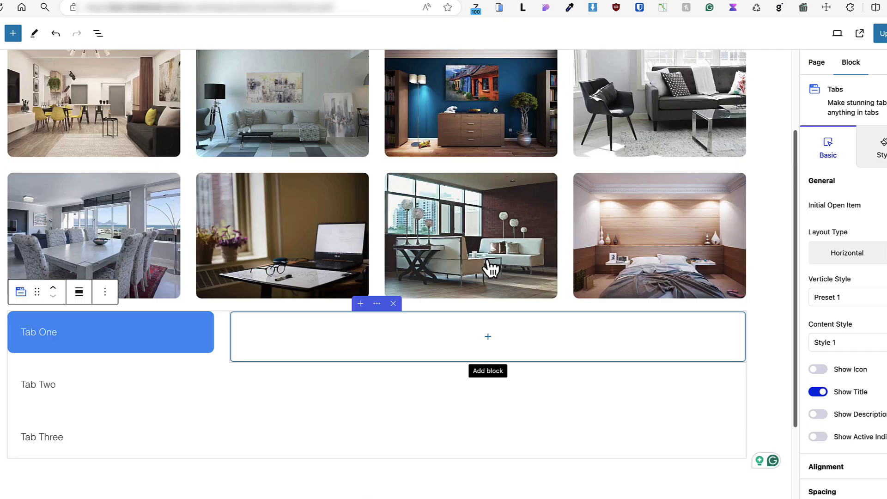
Move the image gallery into Tab One and add a Slider block to Tab Two
click(50, 163)
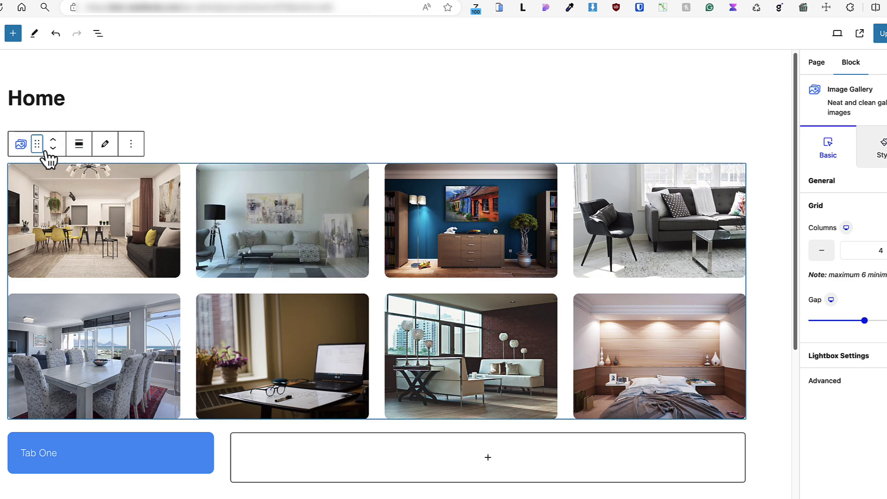
drag(39, 146, 380, 205)
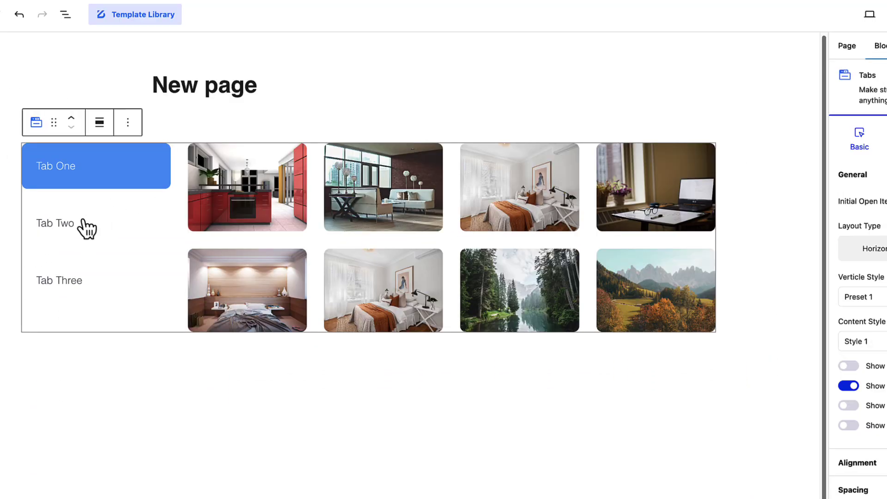
click(85, 227)
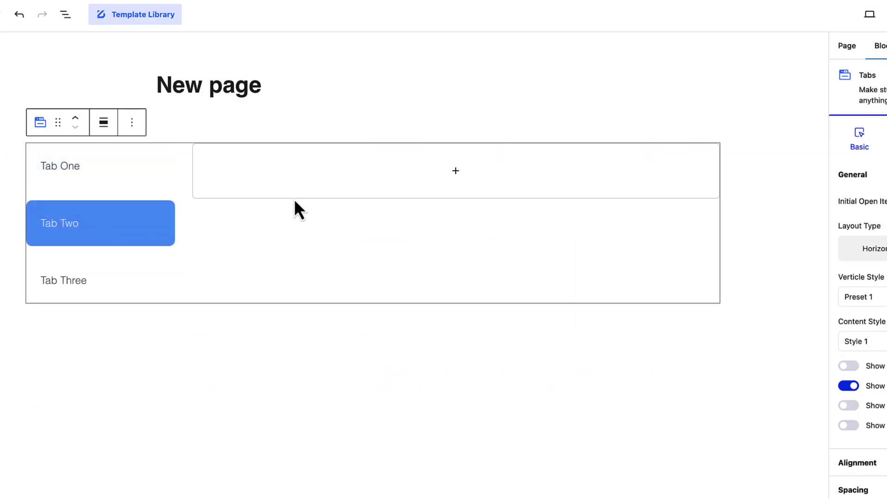
click(450, 184)
text(sli)
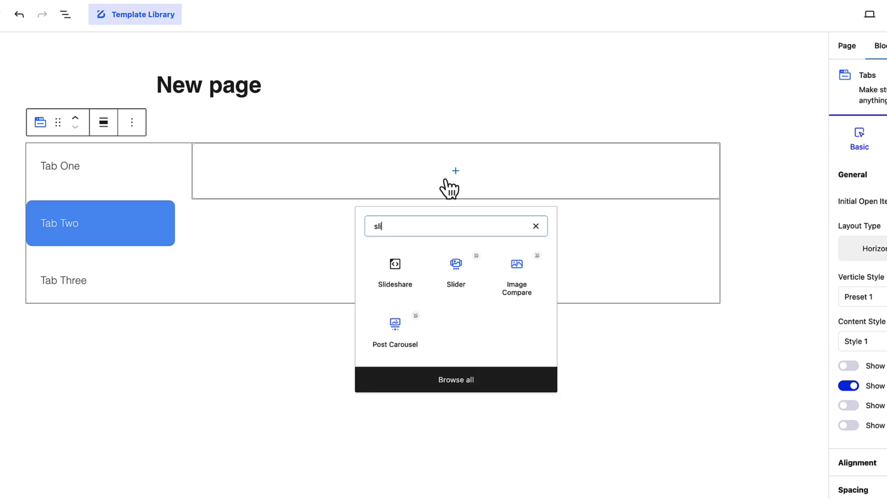
click(457, 271)
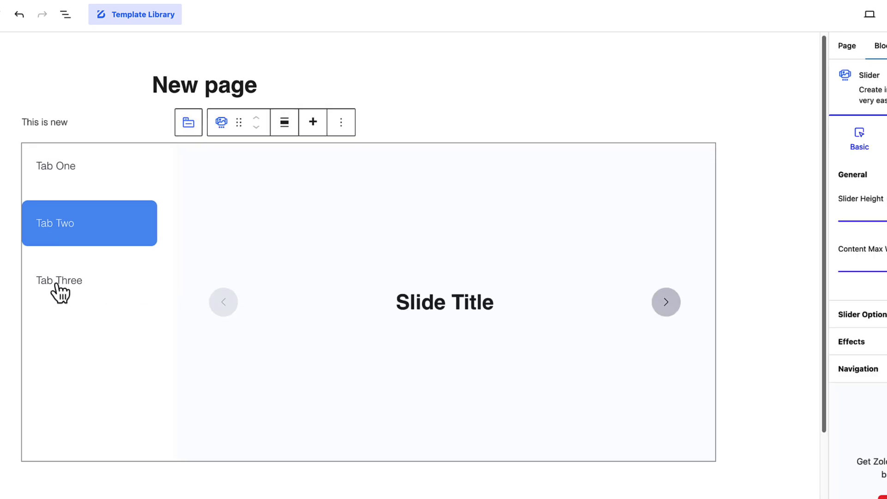
Add a Paragraph with pasted lorem ipsum text to Tab Three and preview the tabs
click(60, 290)
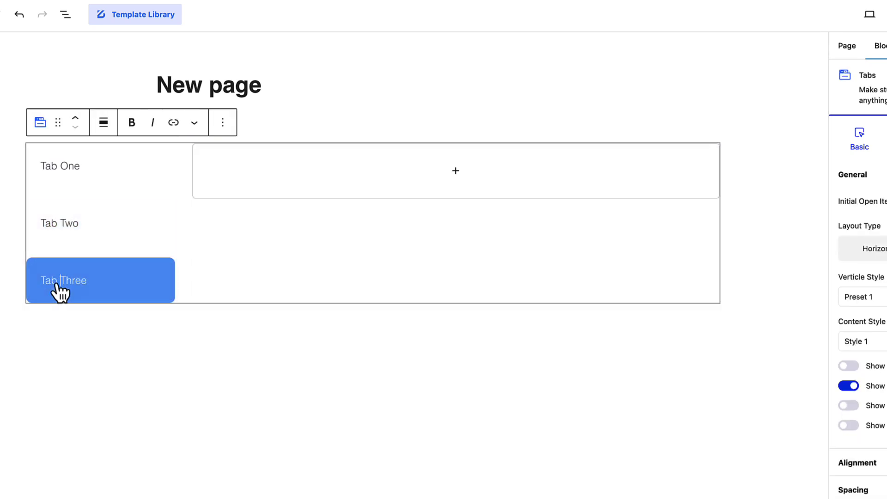
click(456, 172)
click(396, 316)
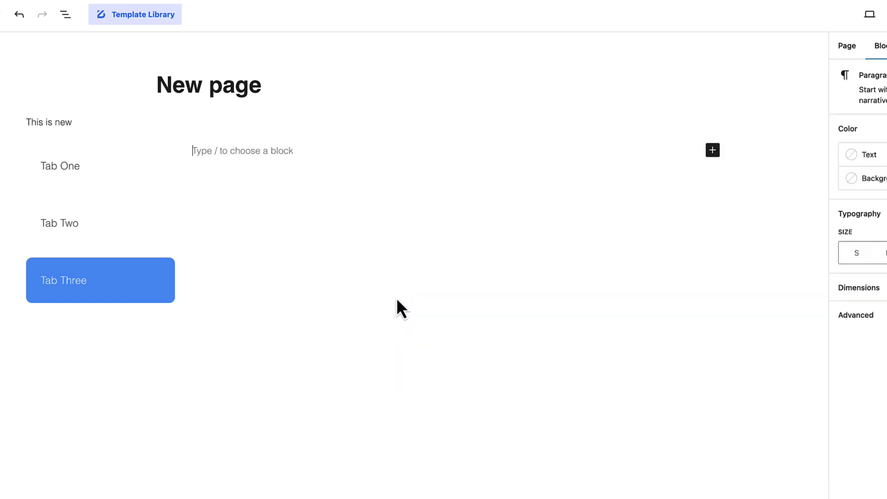
text(Lorem ipsum dolor sit amet consectetur adipiscing elit elementum auctor sollicitudin dictum, velit tempus fringilla libero inceptos cursus eu ultricies in rutrum molestie nullam taciti sociosqu magnis, faucibus aliquet cras eleifend scelerisque ante odio lobortis ac praesent gravida, condimentum quisque nisi lacinia habitasse quam posuere sodales est laoreet.)
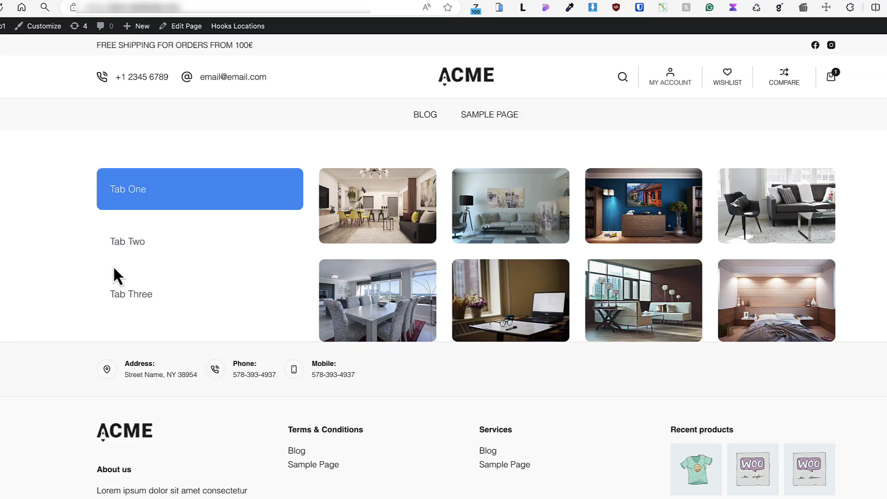
click(166, 300)
click(133, 203)
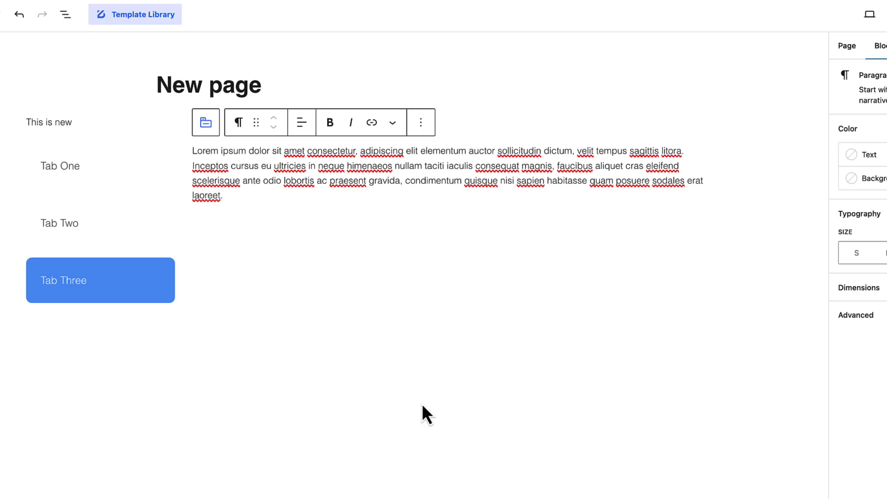
Delete the Tabs block and select the Slider block
click(122, 156)
click(128, 122)
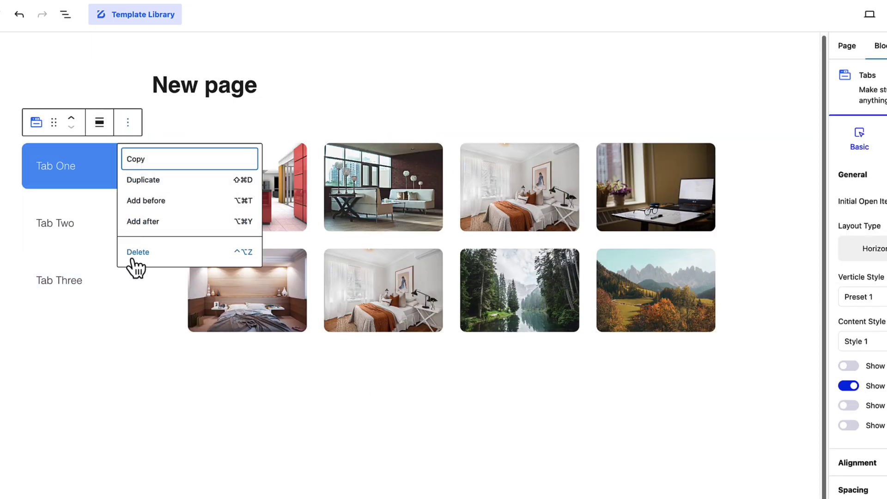
click(138, 252)
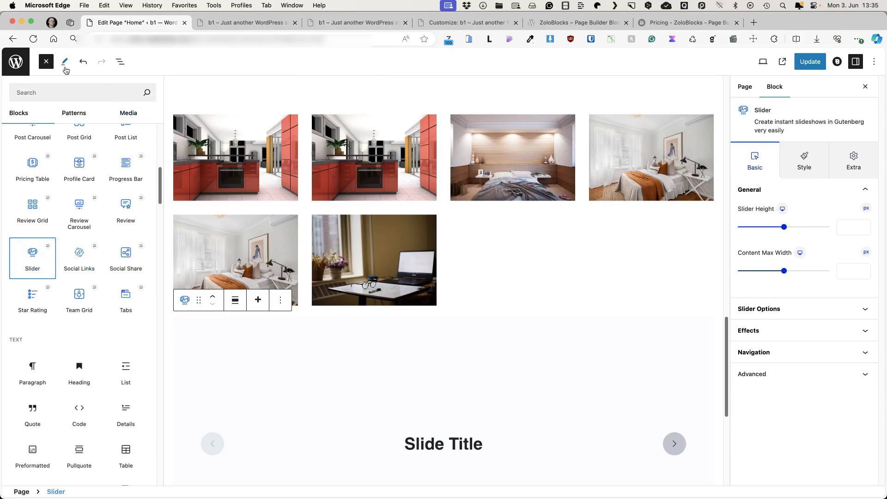
click(46, 61)
scroll(312, 270, down, 5)
click(300, 233)
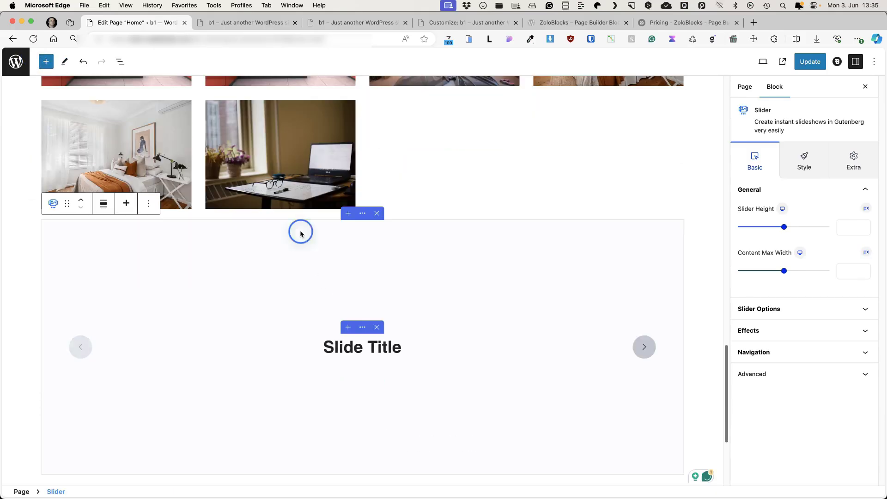
scroll(522, 247, up, 1)
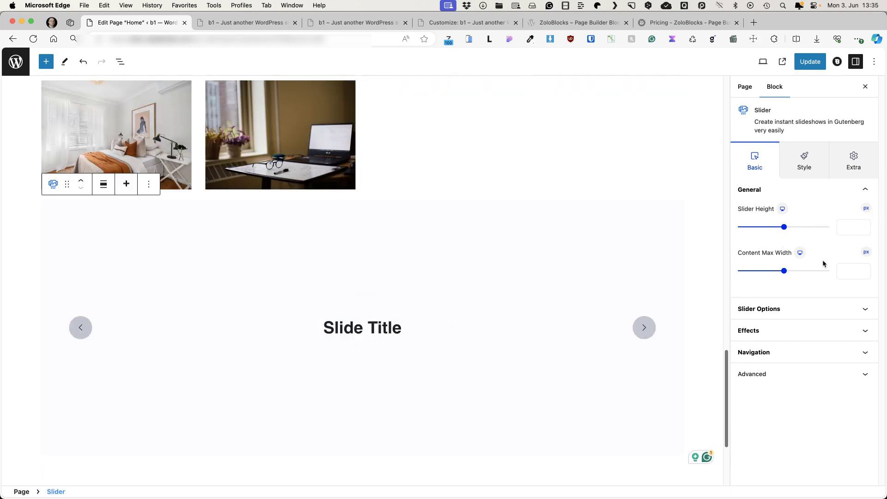
Set the Slider's transition effect to Cube
click(790, 308)
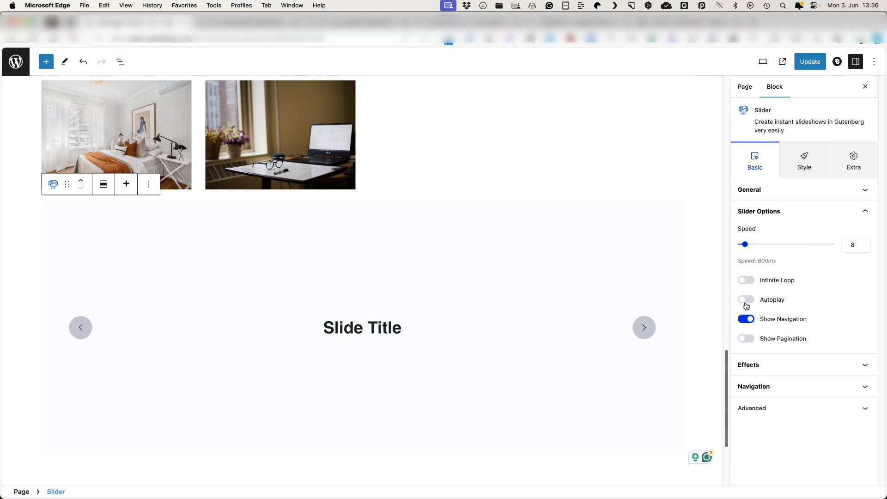
click(785, 365)
click(776, 268)
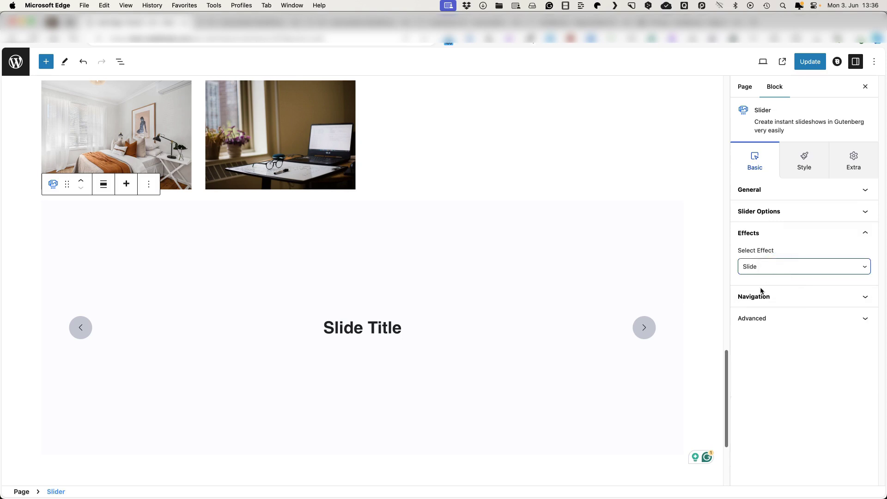
click(767, 288)
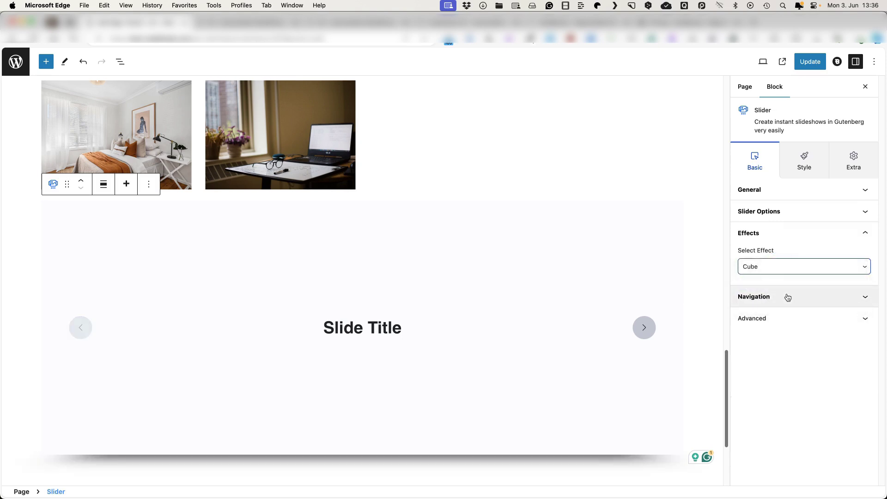
Add a new slide with a 'Slide Title' heading and select that slide
click(205, 215)
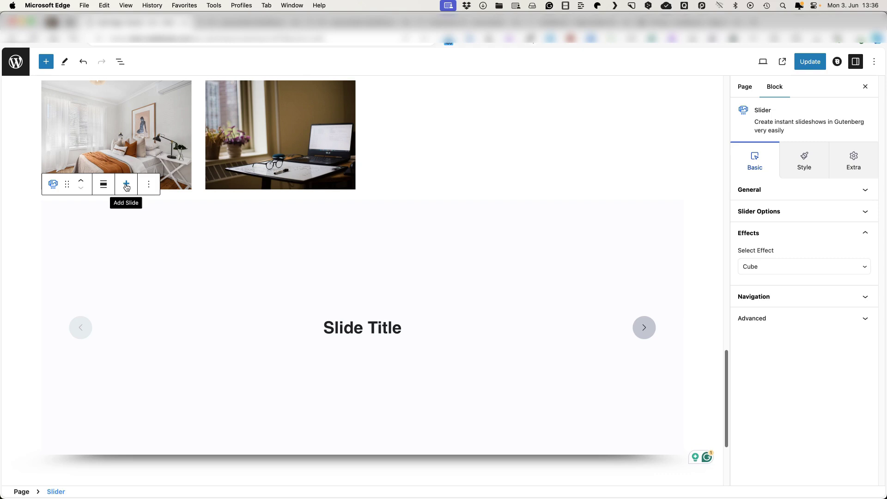
click(126, 184)
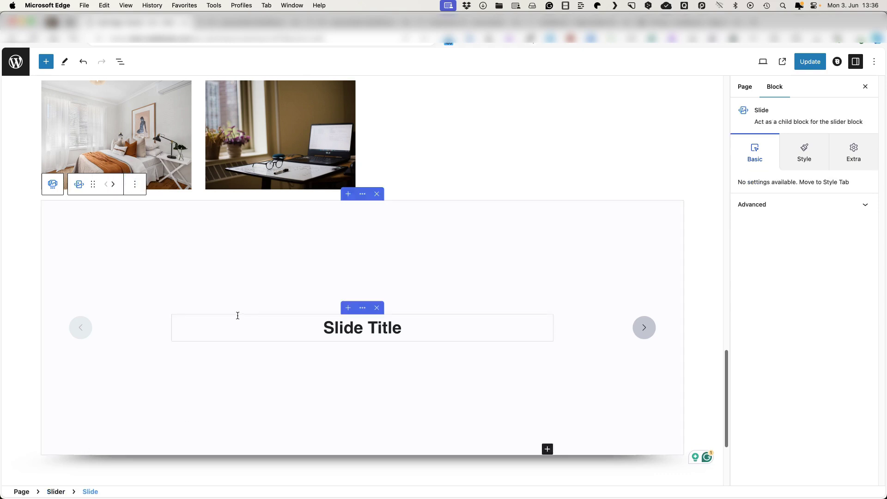
click(231, 317)
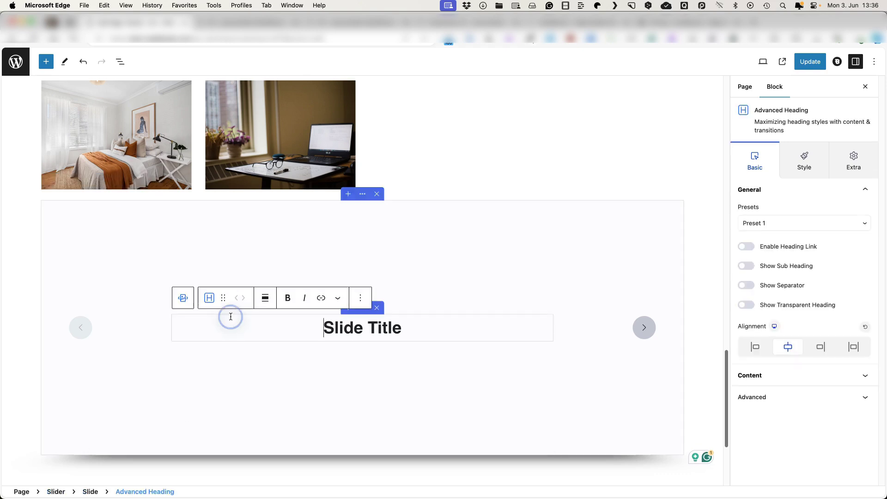
click(91, 491)
Choose the forest photo from the media library as the slide's Extra background image
click(853, 152)
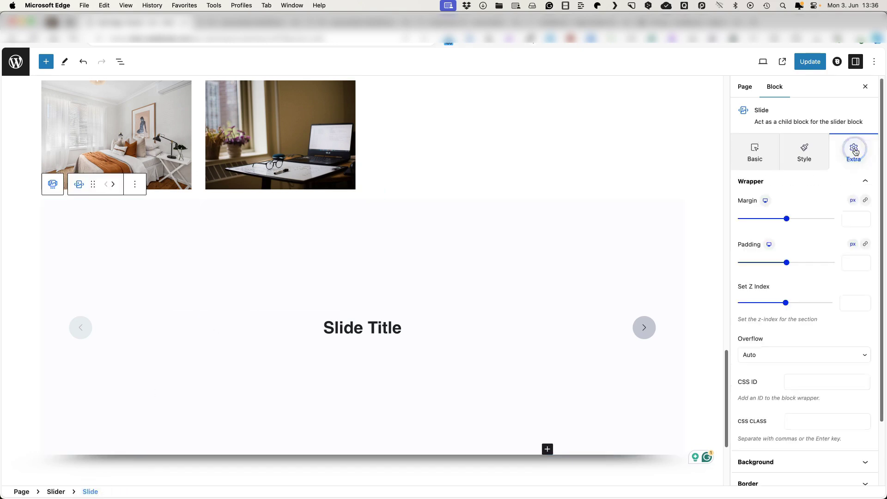
scroll(791, 439, down, 5)
click(792, 389)
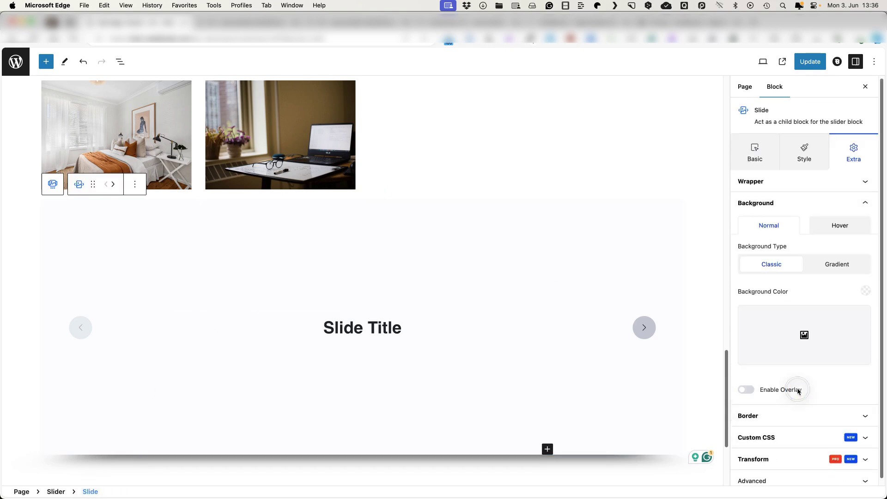
click(829, 321)
click(196, 170)
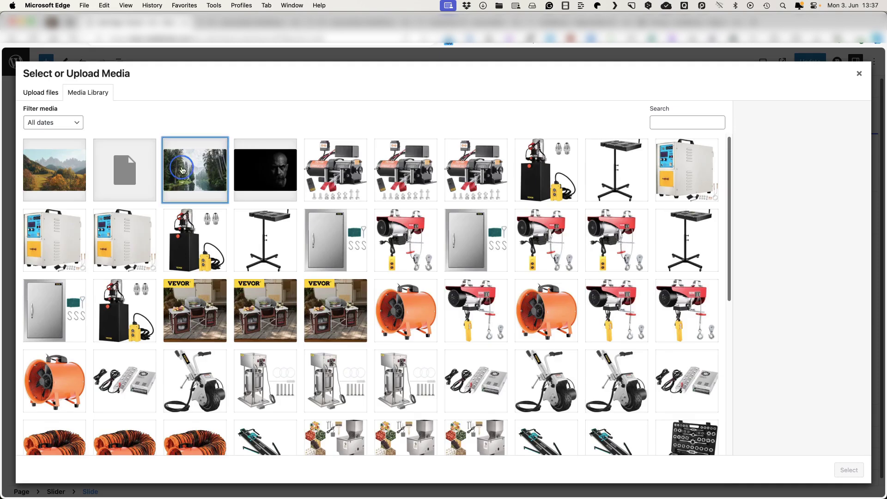
click(849, 470)
click(352, 291)
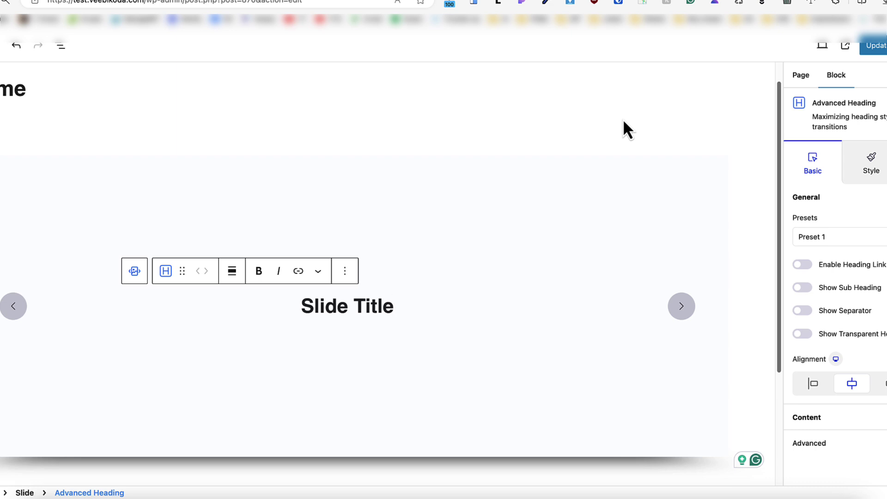
Add a centred Advanced Button with Style 5 below the Slide Title heading
click(354, 270)
click(364, 102)
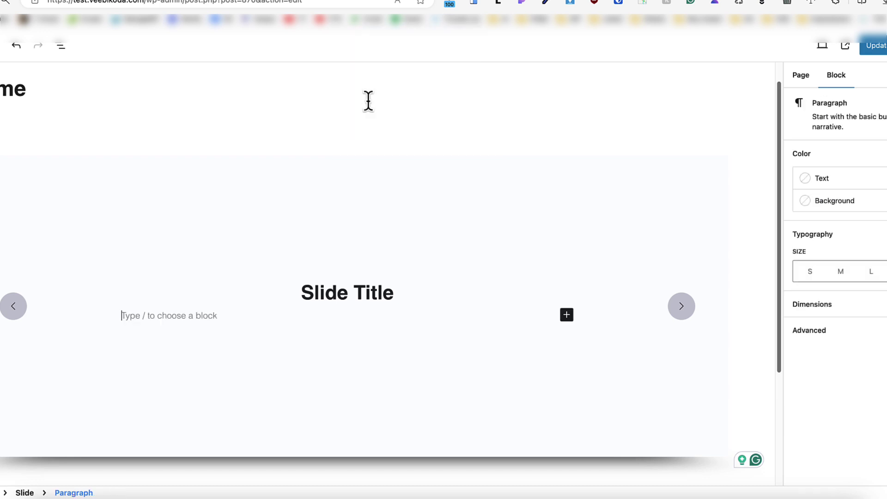
text(/)
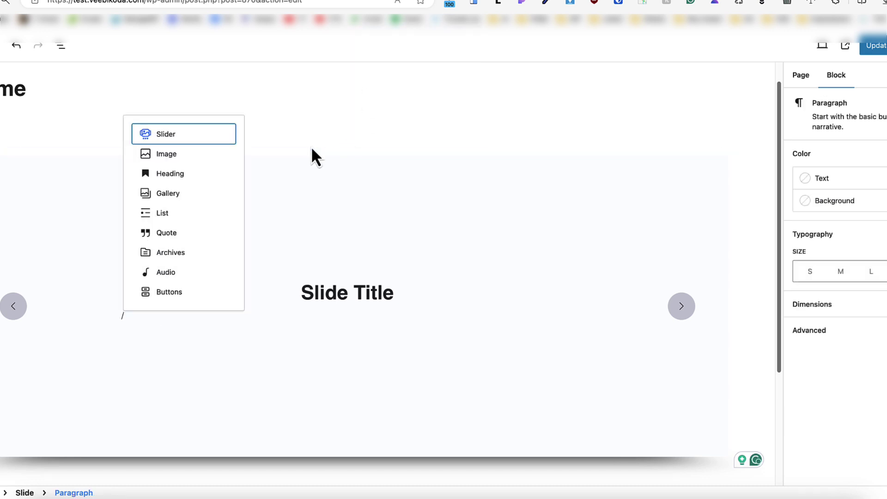
text(butt)
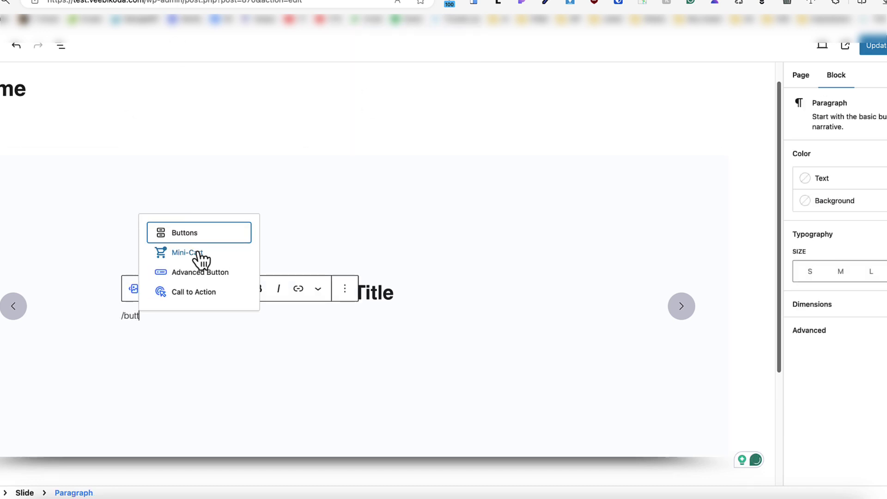
click(203, 274)
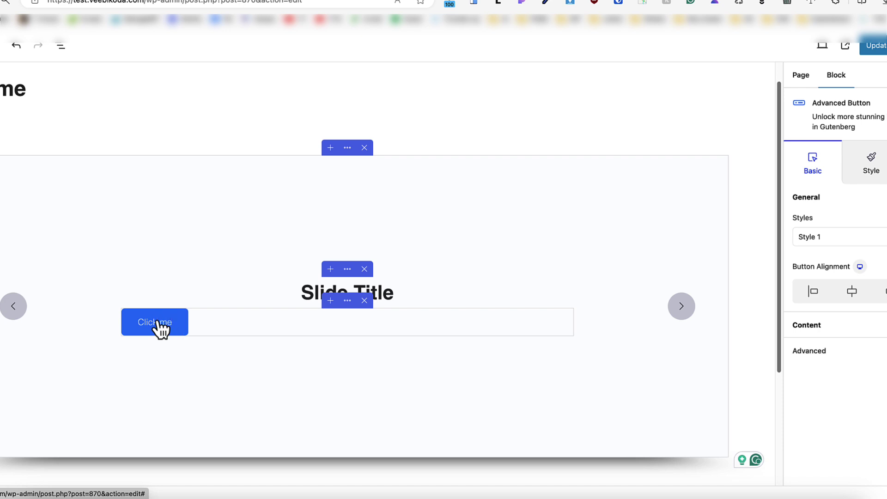
click(852, 296)
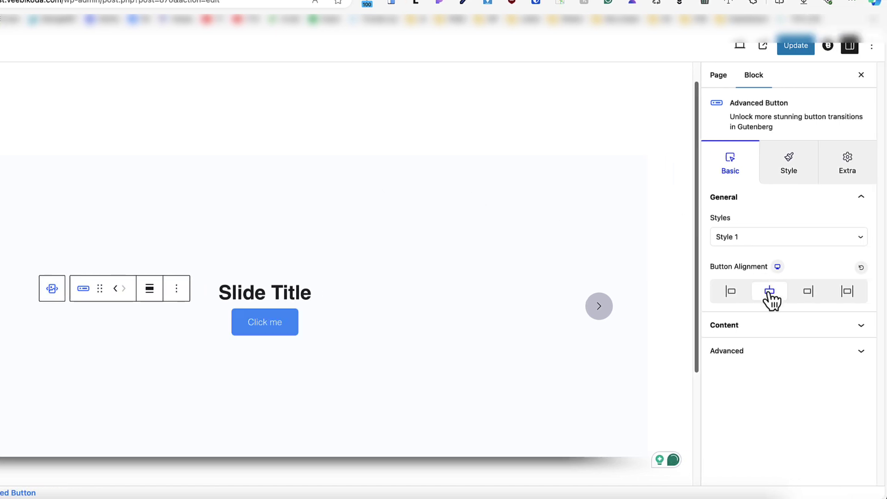
click(760, 238)
click(737, 285)
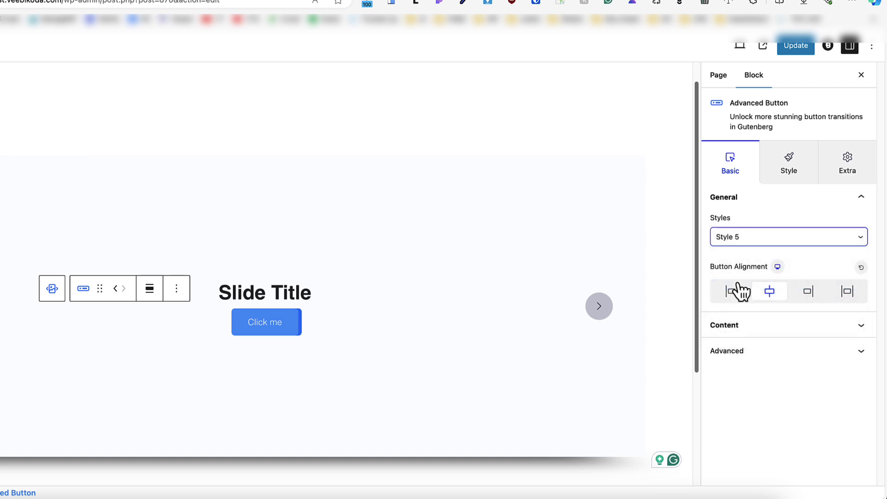
Add a centred lorem ipsum paragraph below the Slide Title heading
click(309, 285)
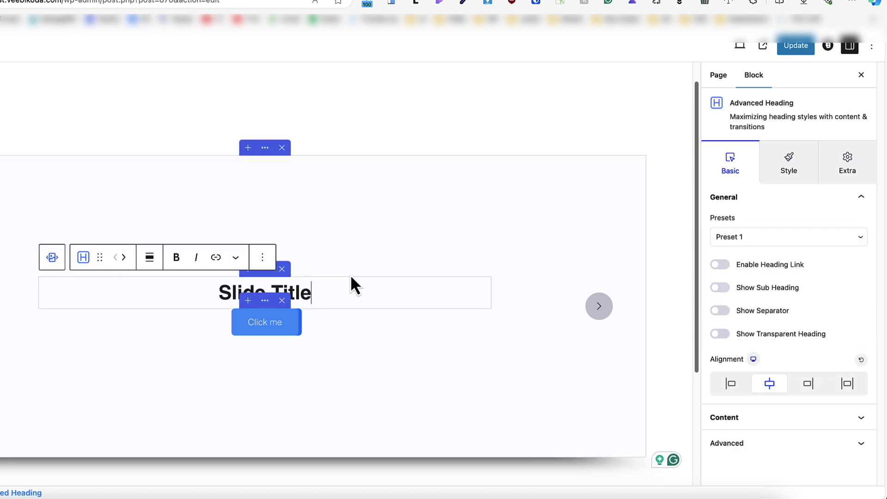
click(272, 258)
click(298, 350)
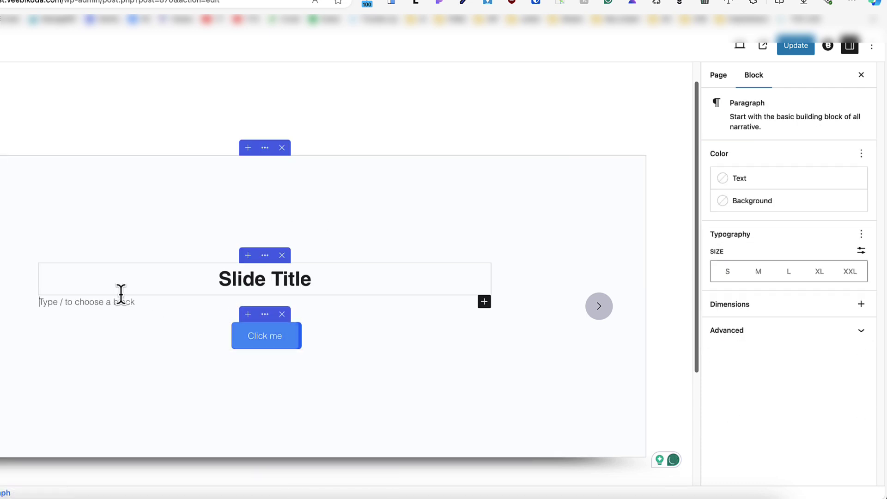
text(Lorem ipsum dolor sit amet consectetur adipiscing elit augue, interdum lacinia ligula integer cras montes est. Praesent pretium fusce ligula laoreet turpis tortor sociosqu dignissim dictumst arcu torquent purus, eu sollicitudin molestie sed sociis luctus faucibus neque dis taciti.)
click(149, 247)
click(218, 305)
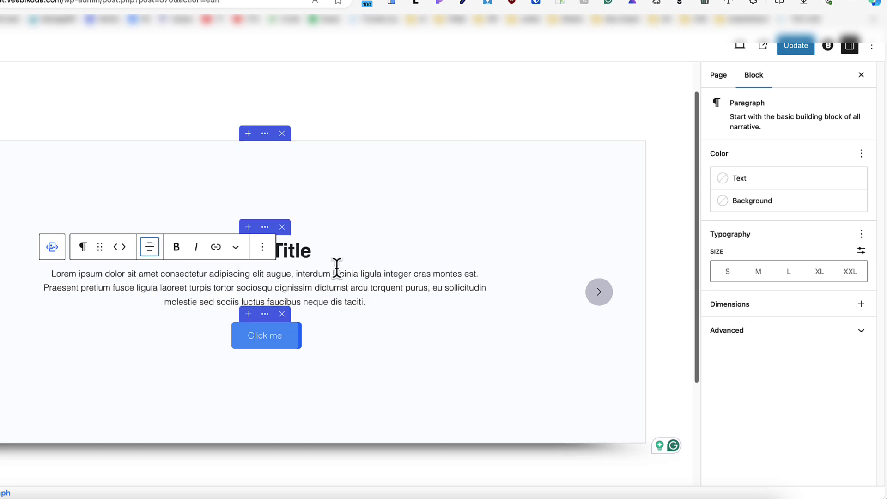
Set the slide's Extra background image to trees-rivers-01.jpg and update the page
click(309, 370)
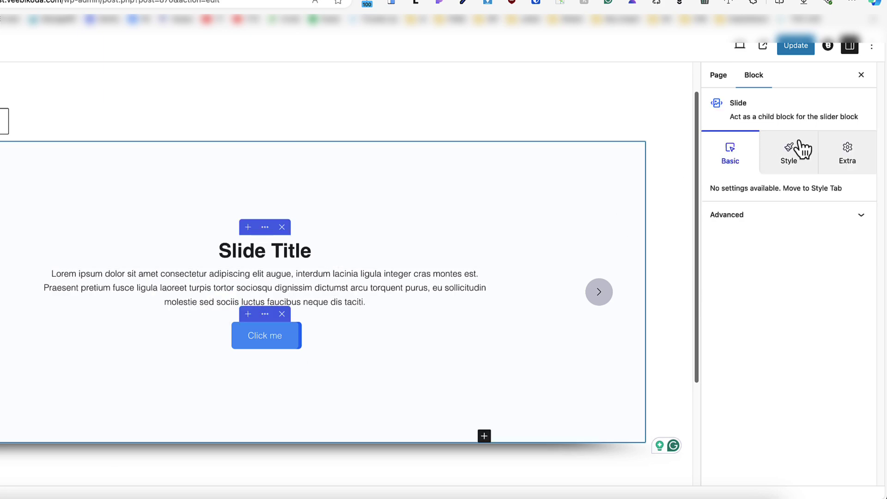
click(847, 156)
scroll(804, 369, down, 2)
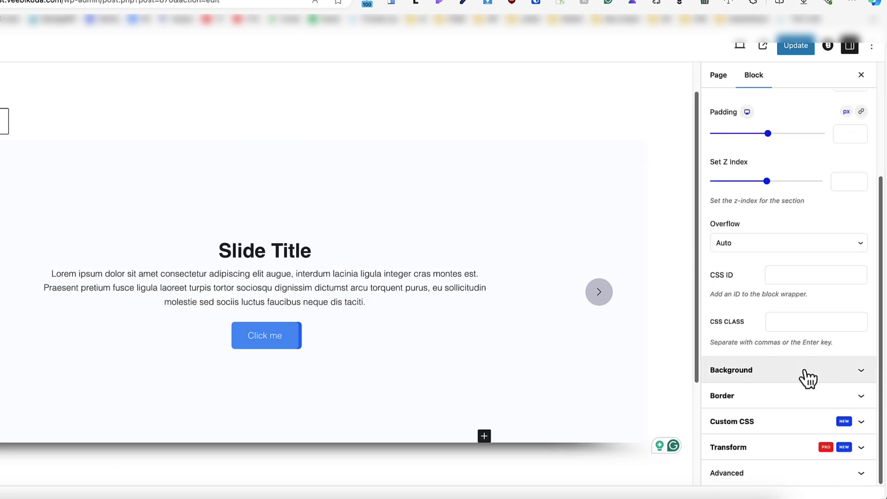
click(789, 370)
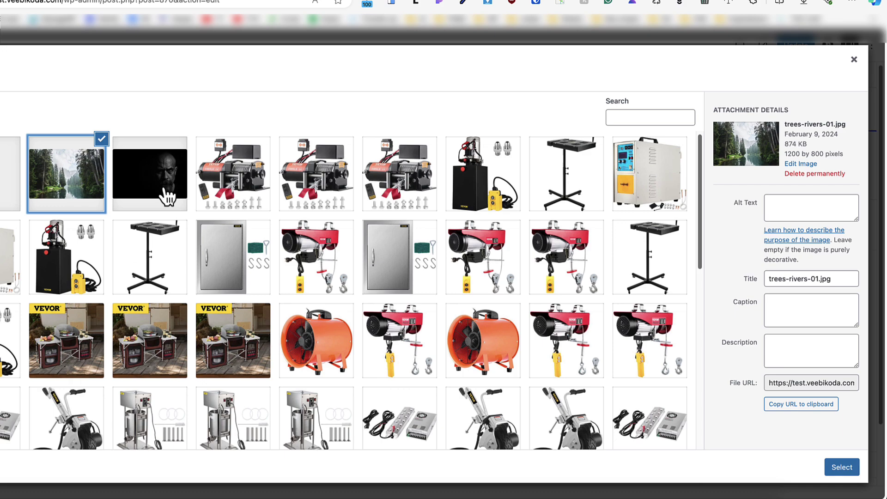
click(847, 469)
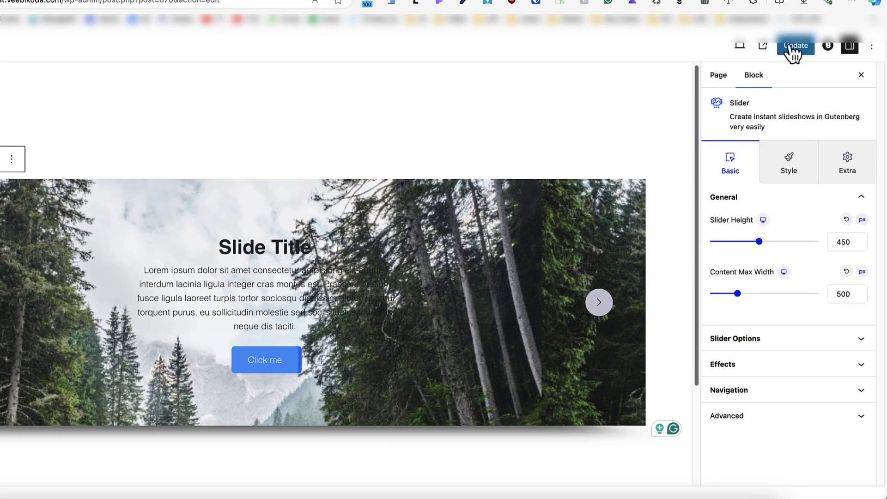
click(796, 45)
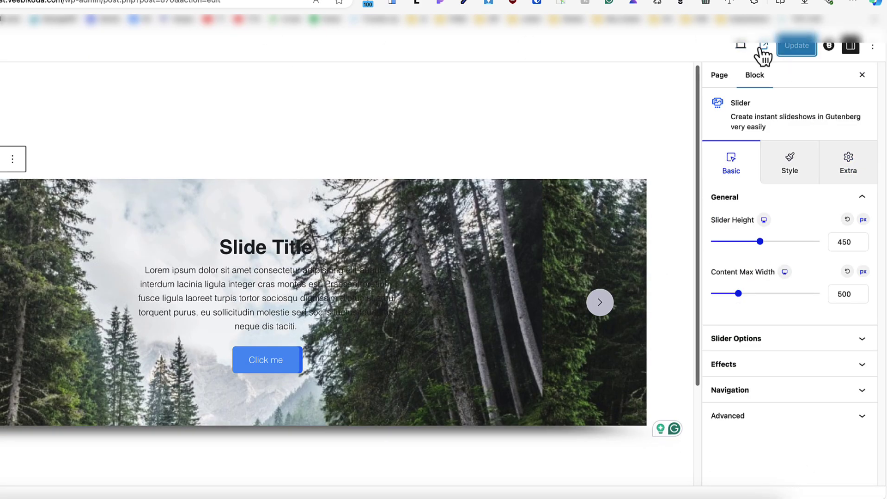
click(762, 46)
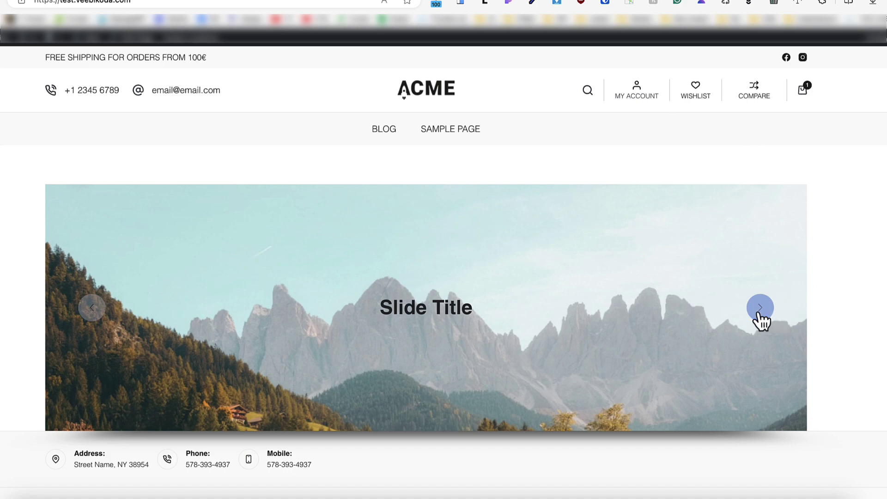
click(759, 314)
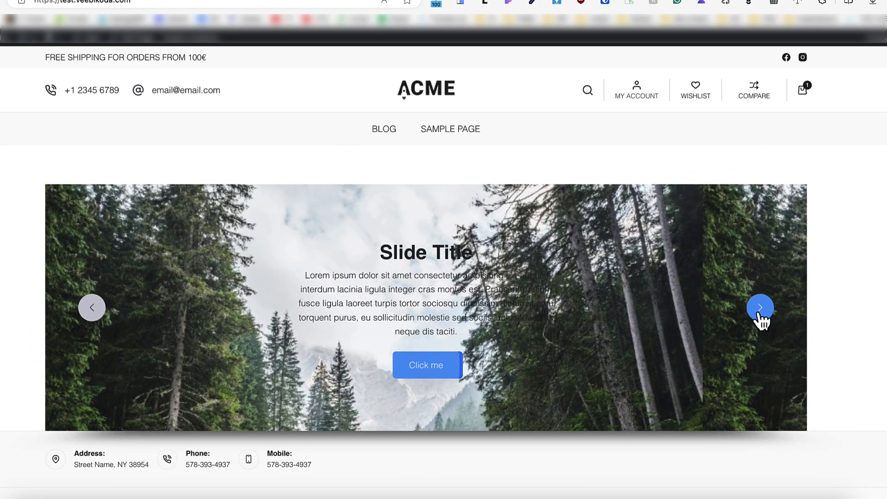
key(super+w)
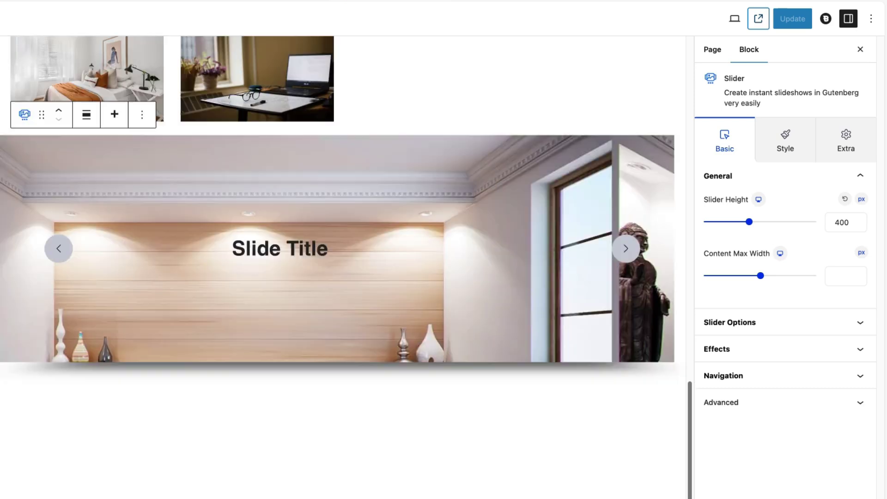
Open the block inserter and preview the Brand Grid block among the Zolo Blocks
click(55, 20)
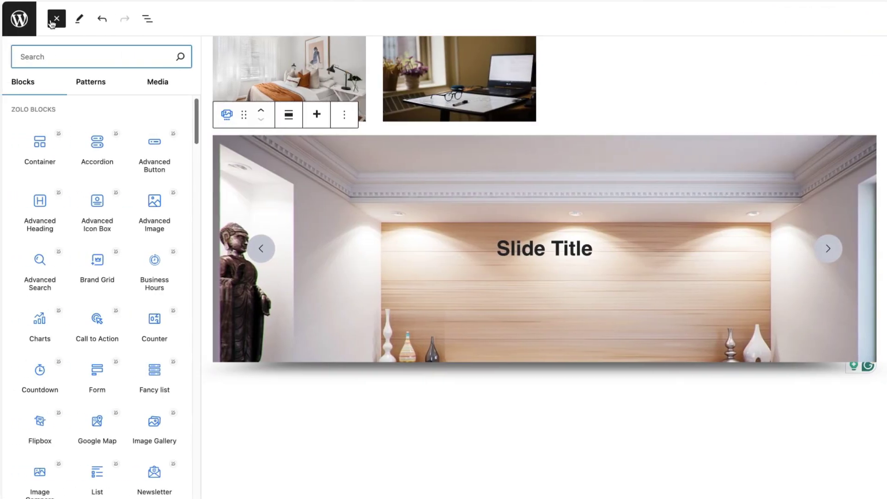
mouse_move(107, 249)
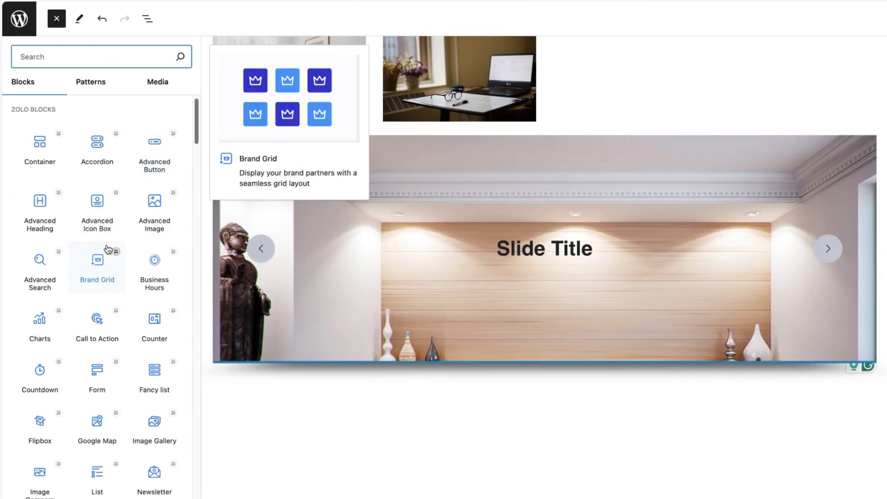